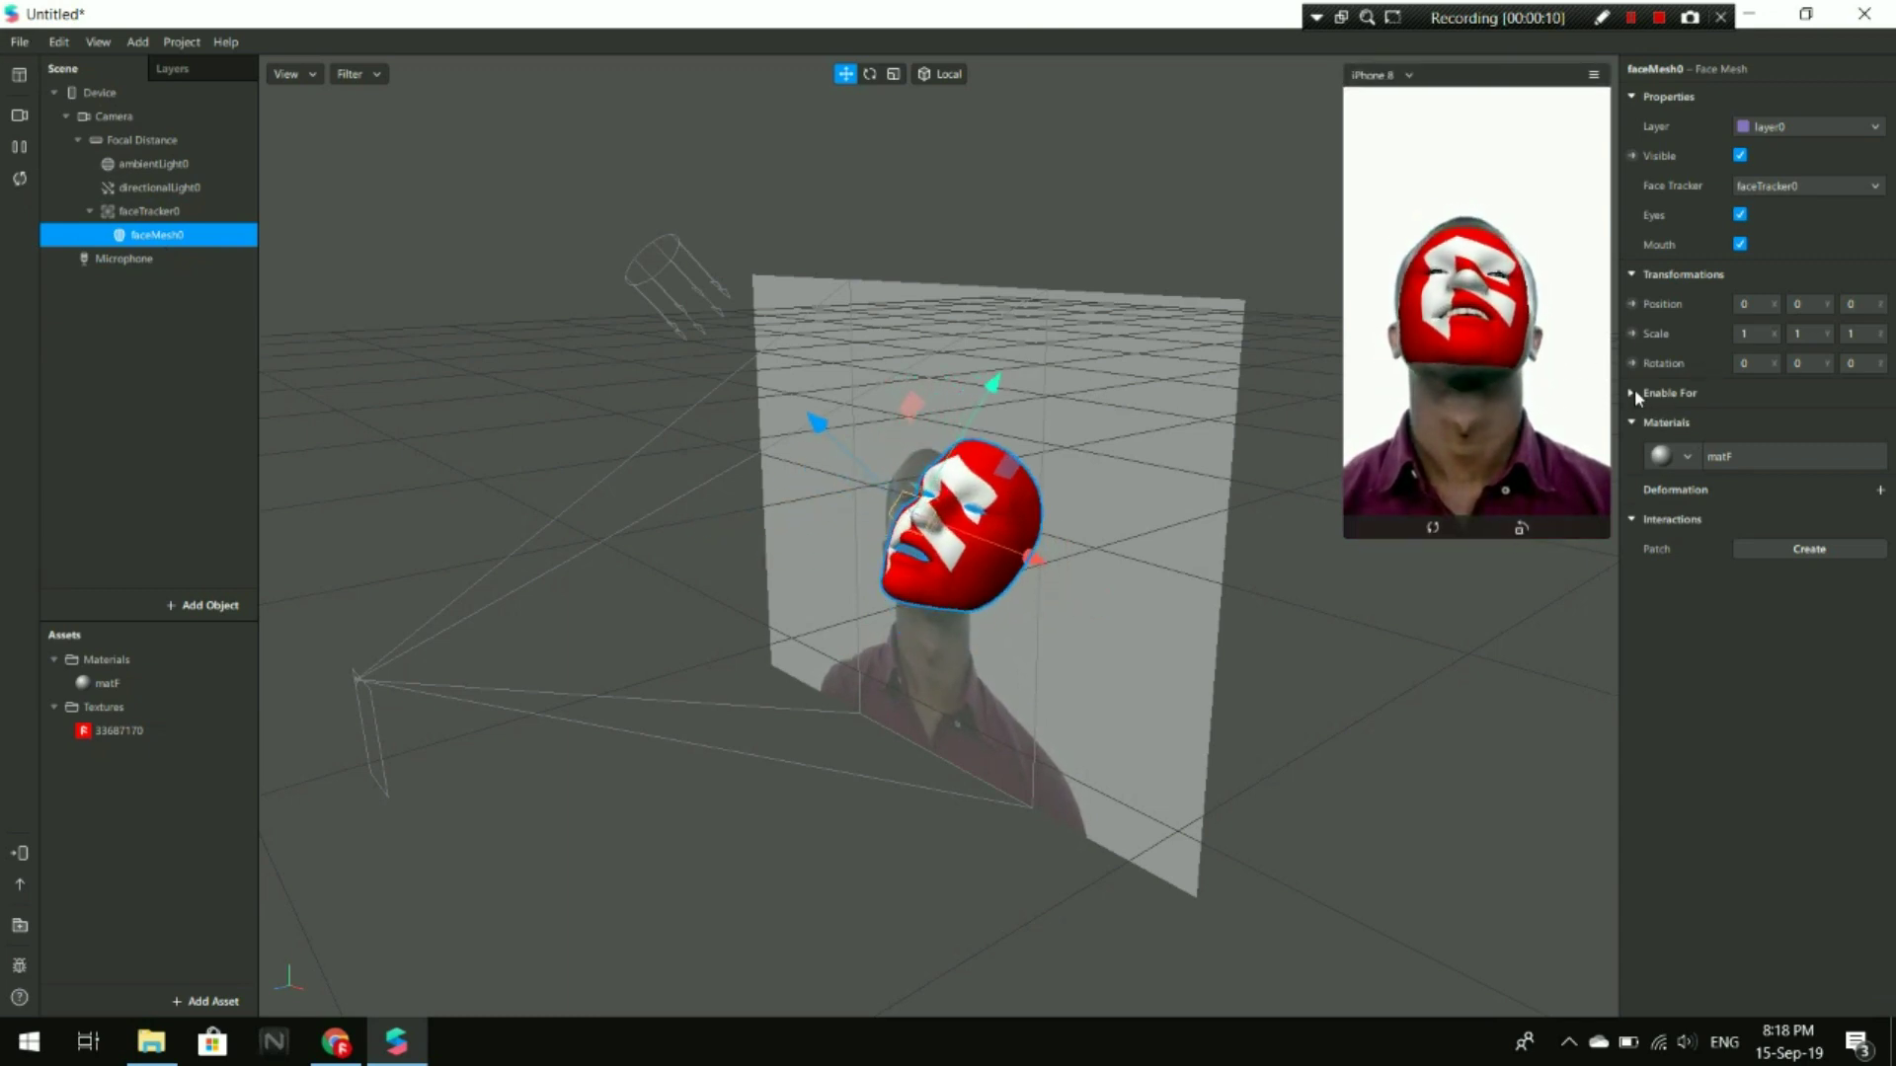
- Save the project as "Face Paint F" in the Spark AR Projects folder
click(20, 42)
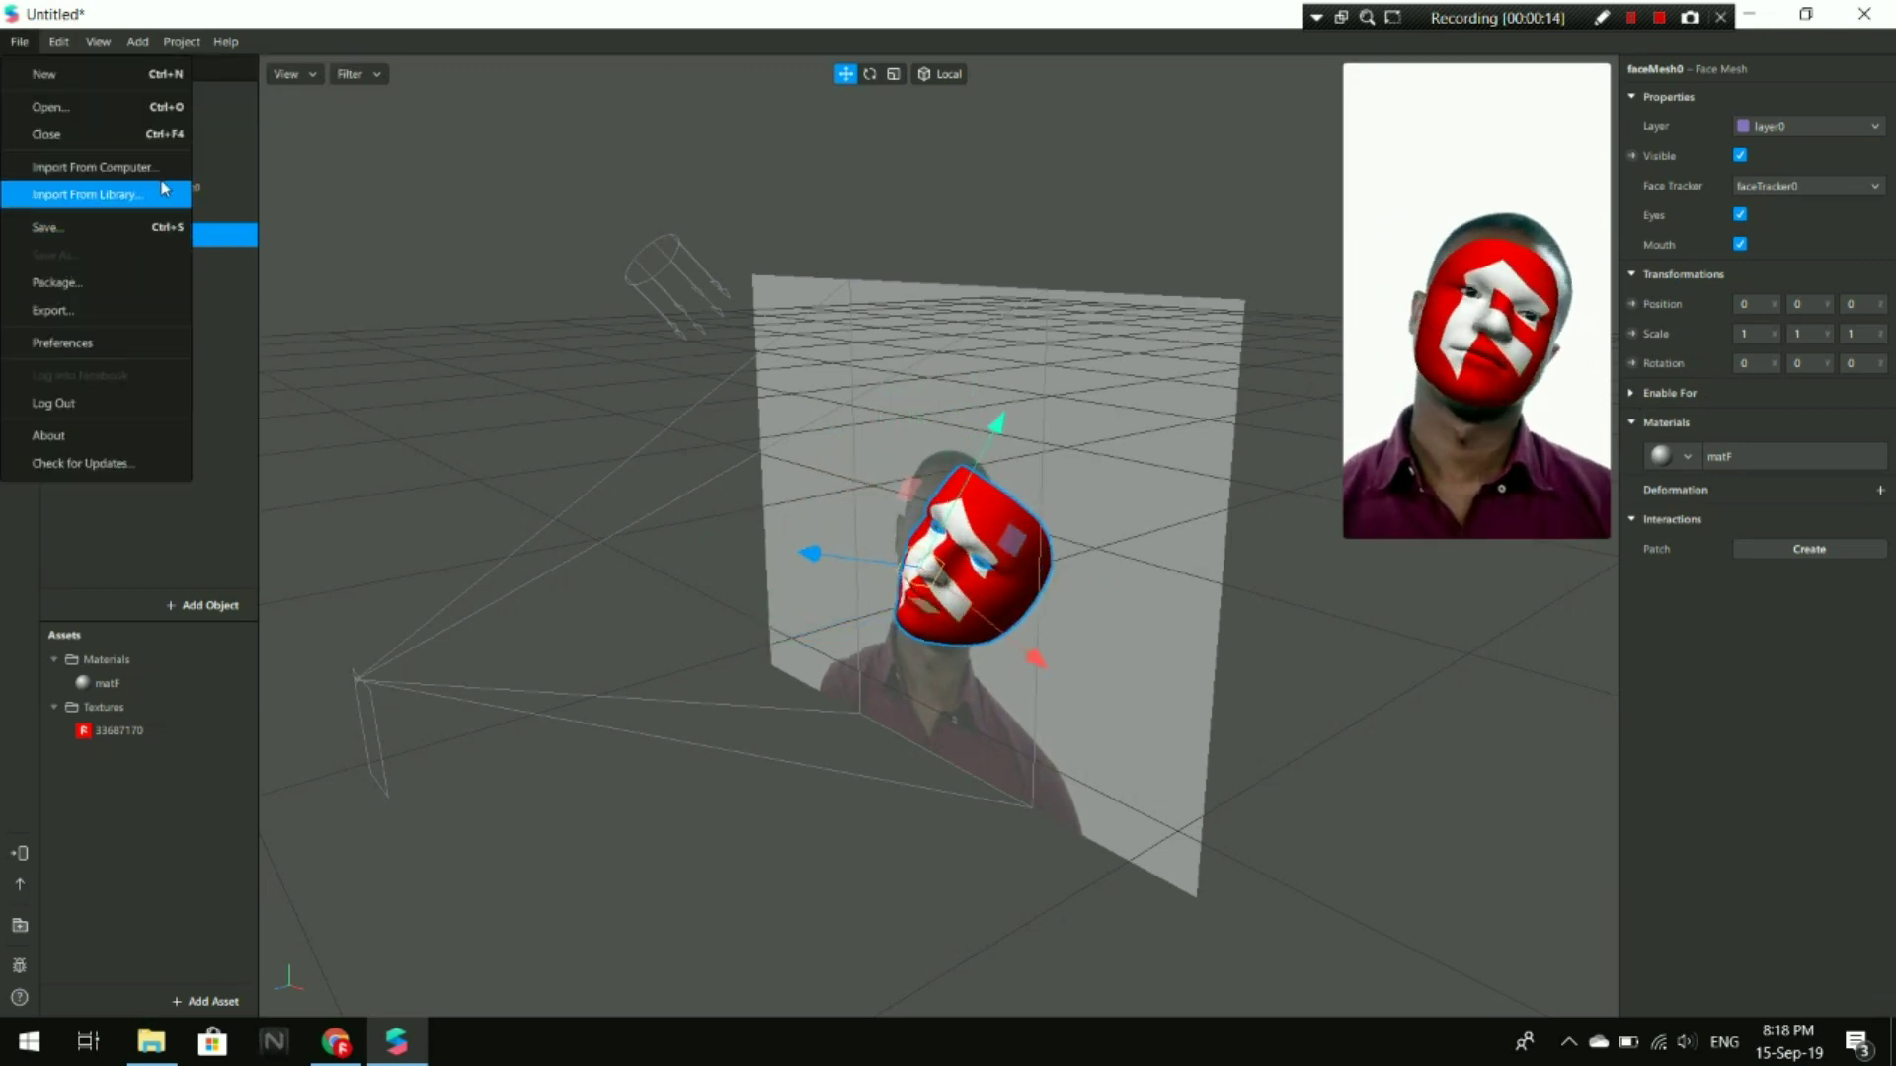
mouse_move(49, 38)
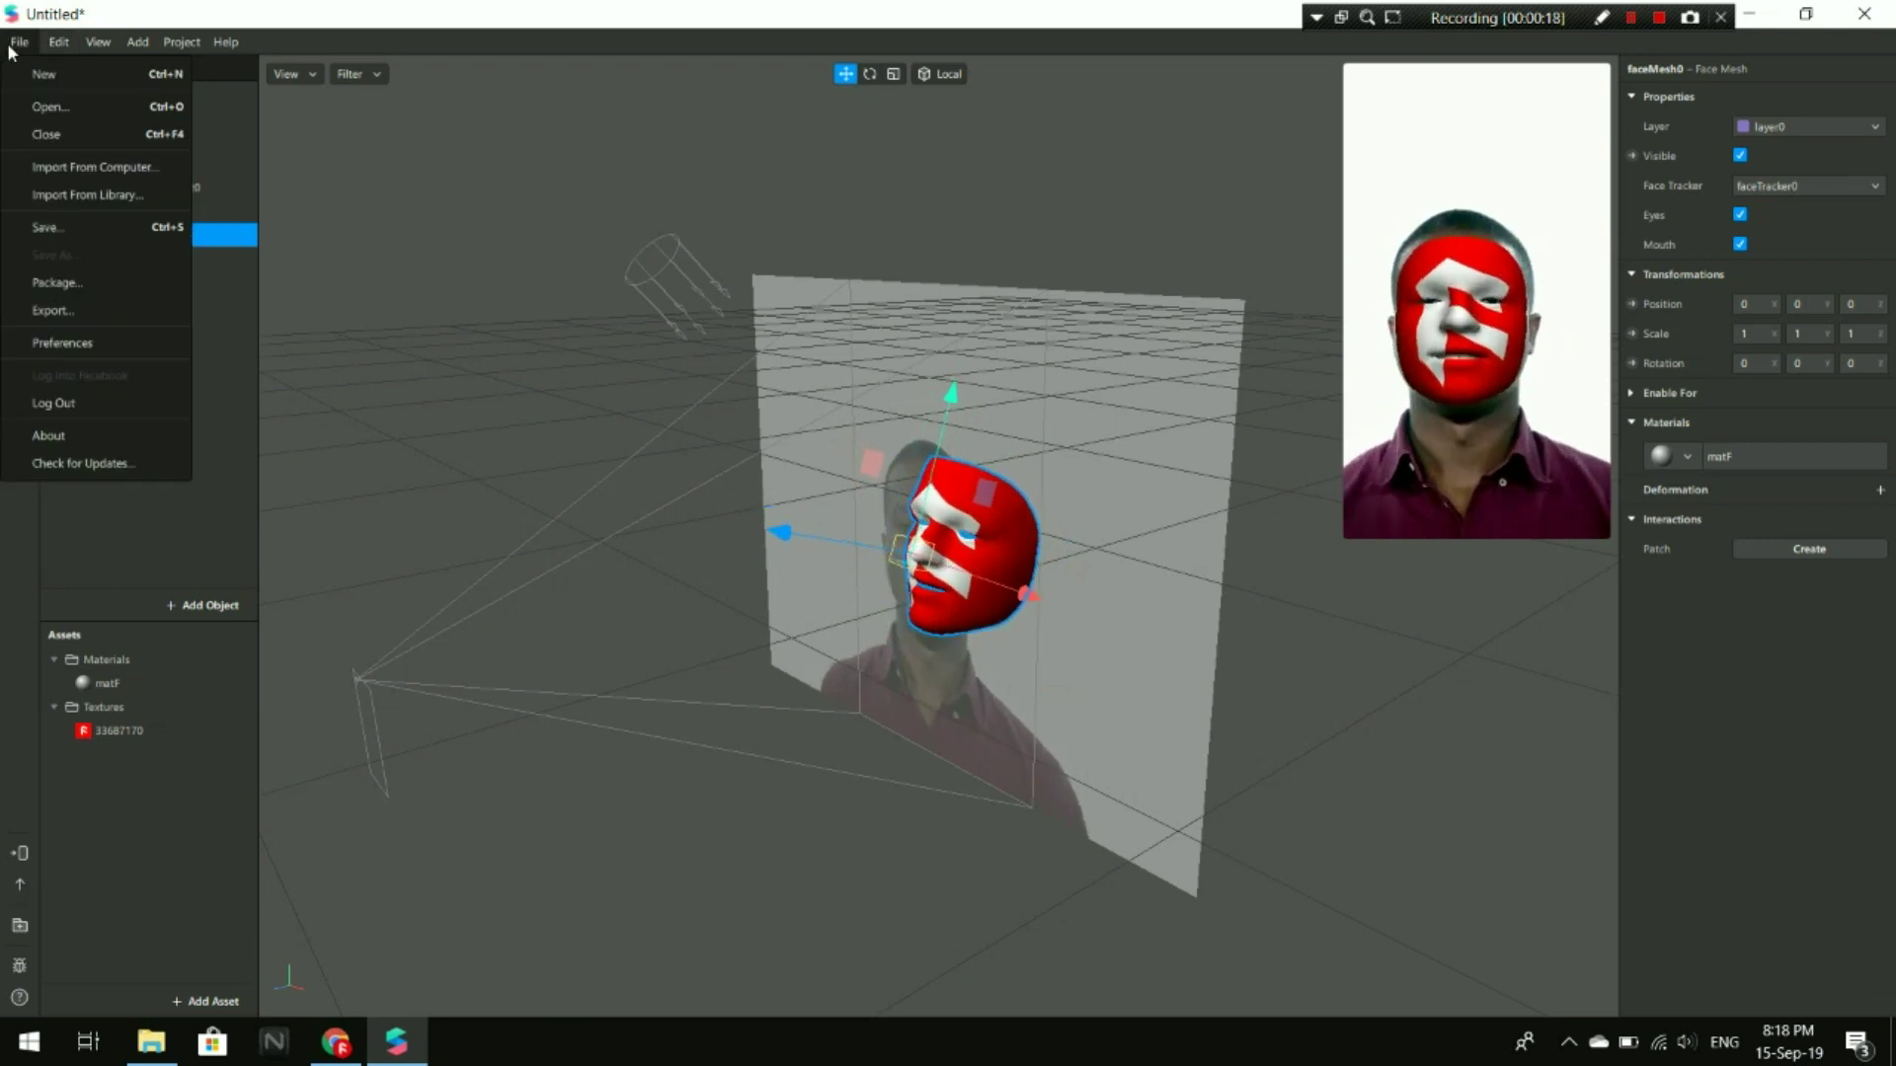
click(63, 227)
click(462, 89)
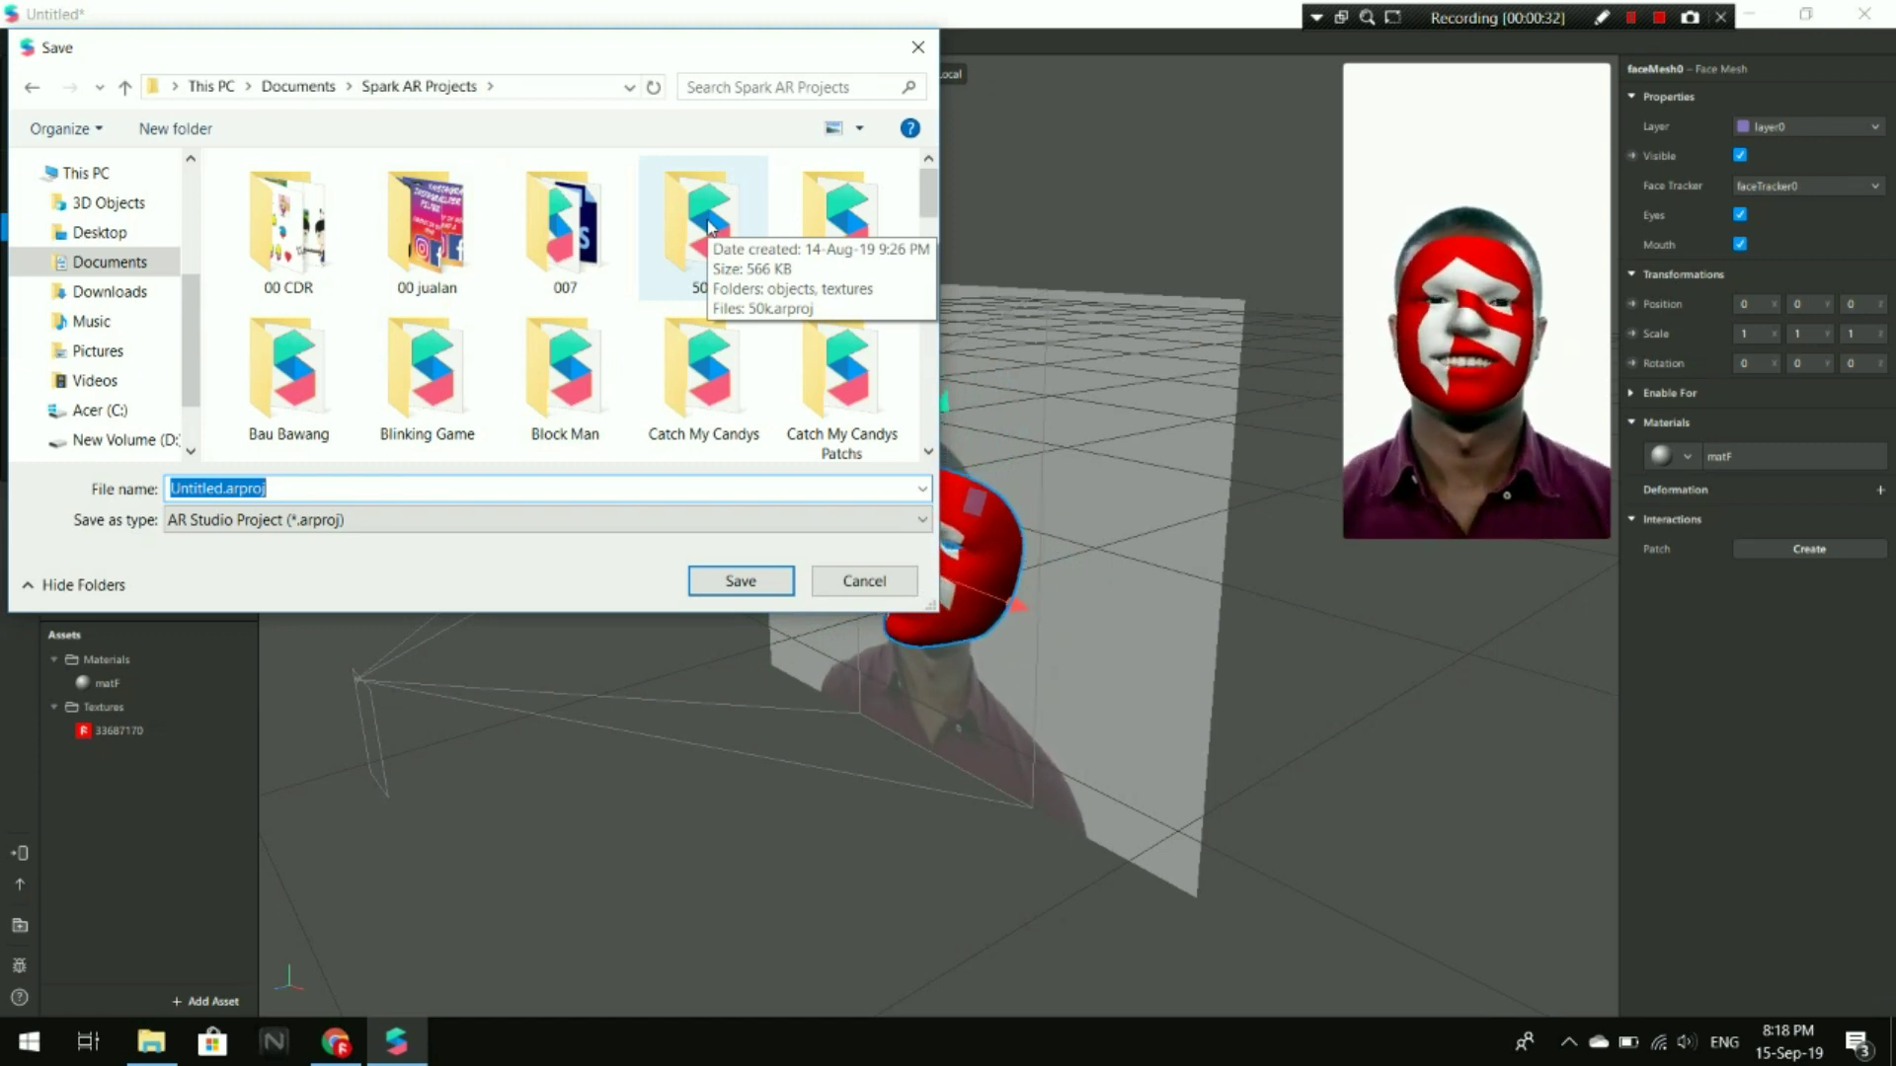
text(Face Pai)
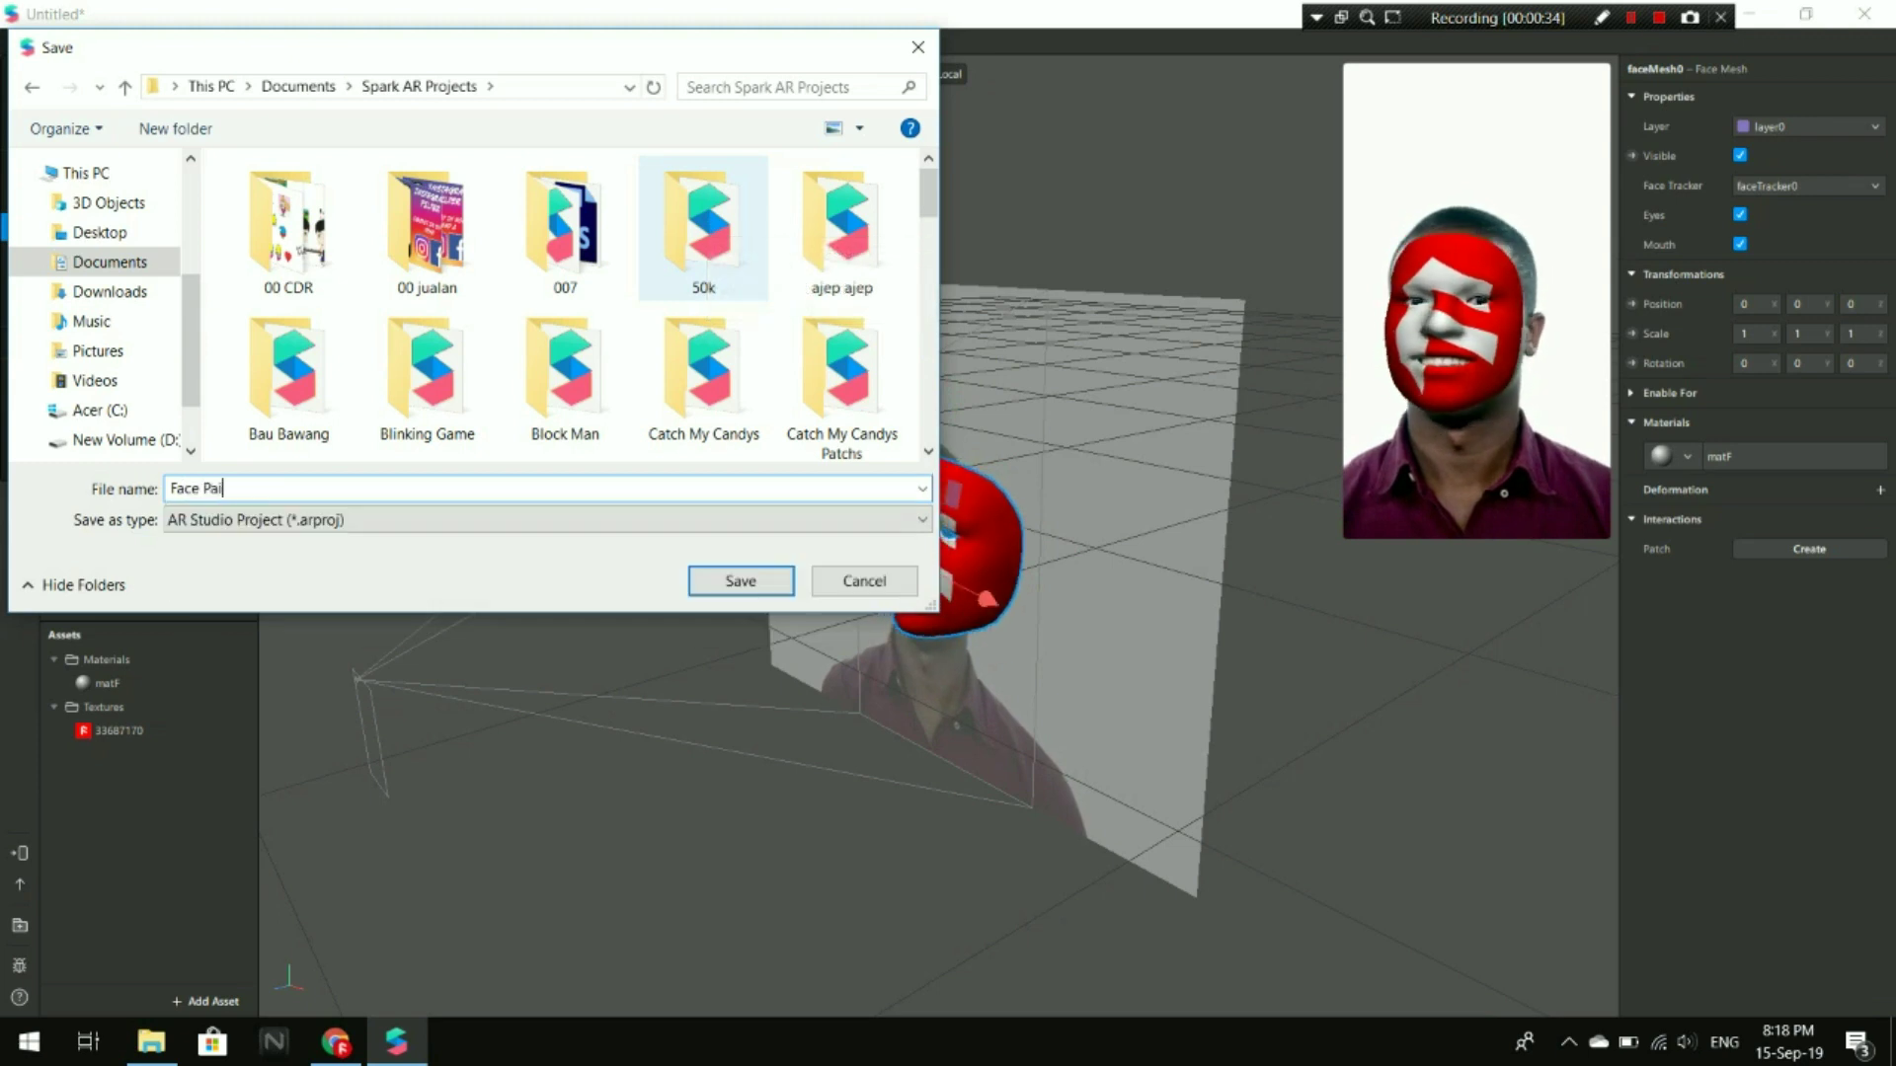
text(nt D)
key(BackSpace)
text(F)
key(Return)
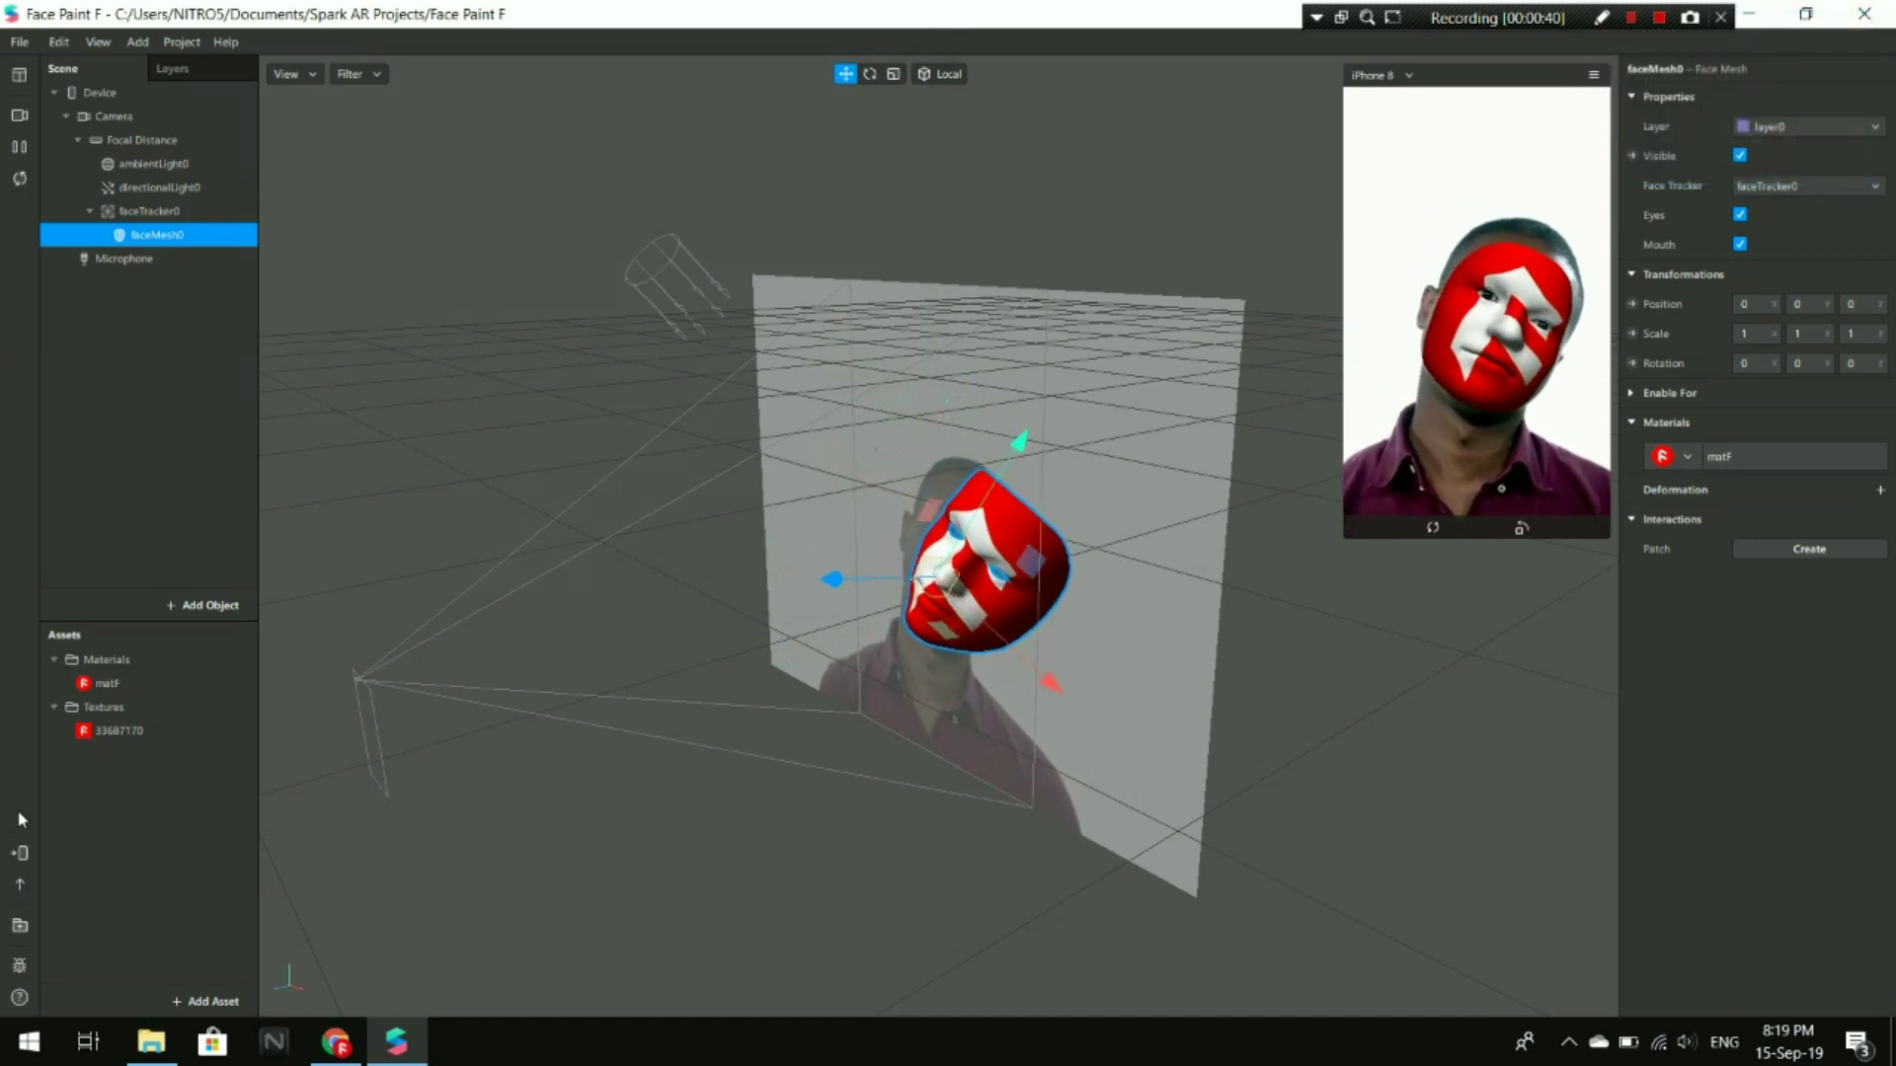
- Export the Face Paint F project as an effect file into the Documents folder
click(20, 886)
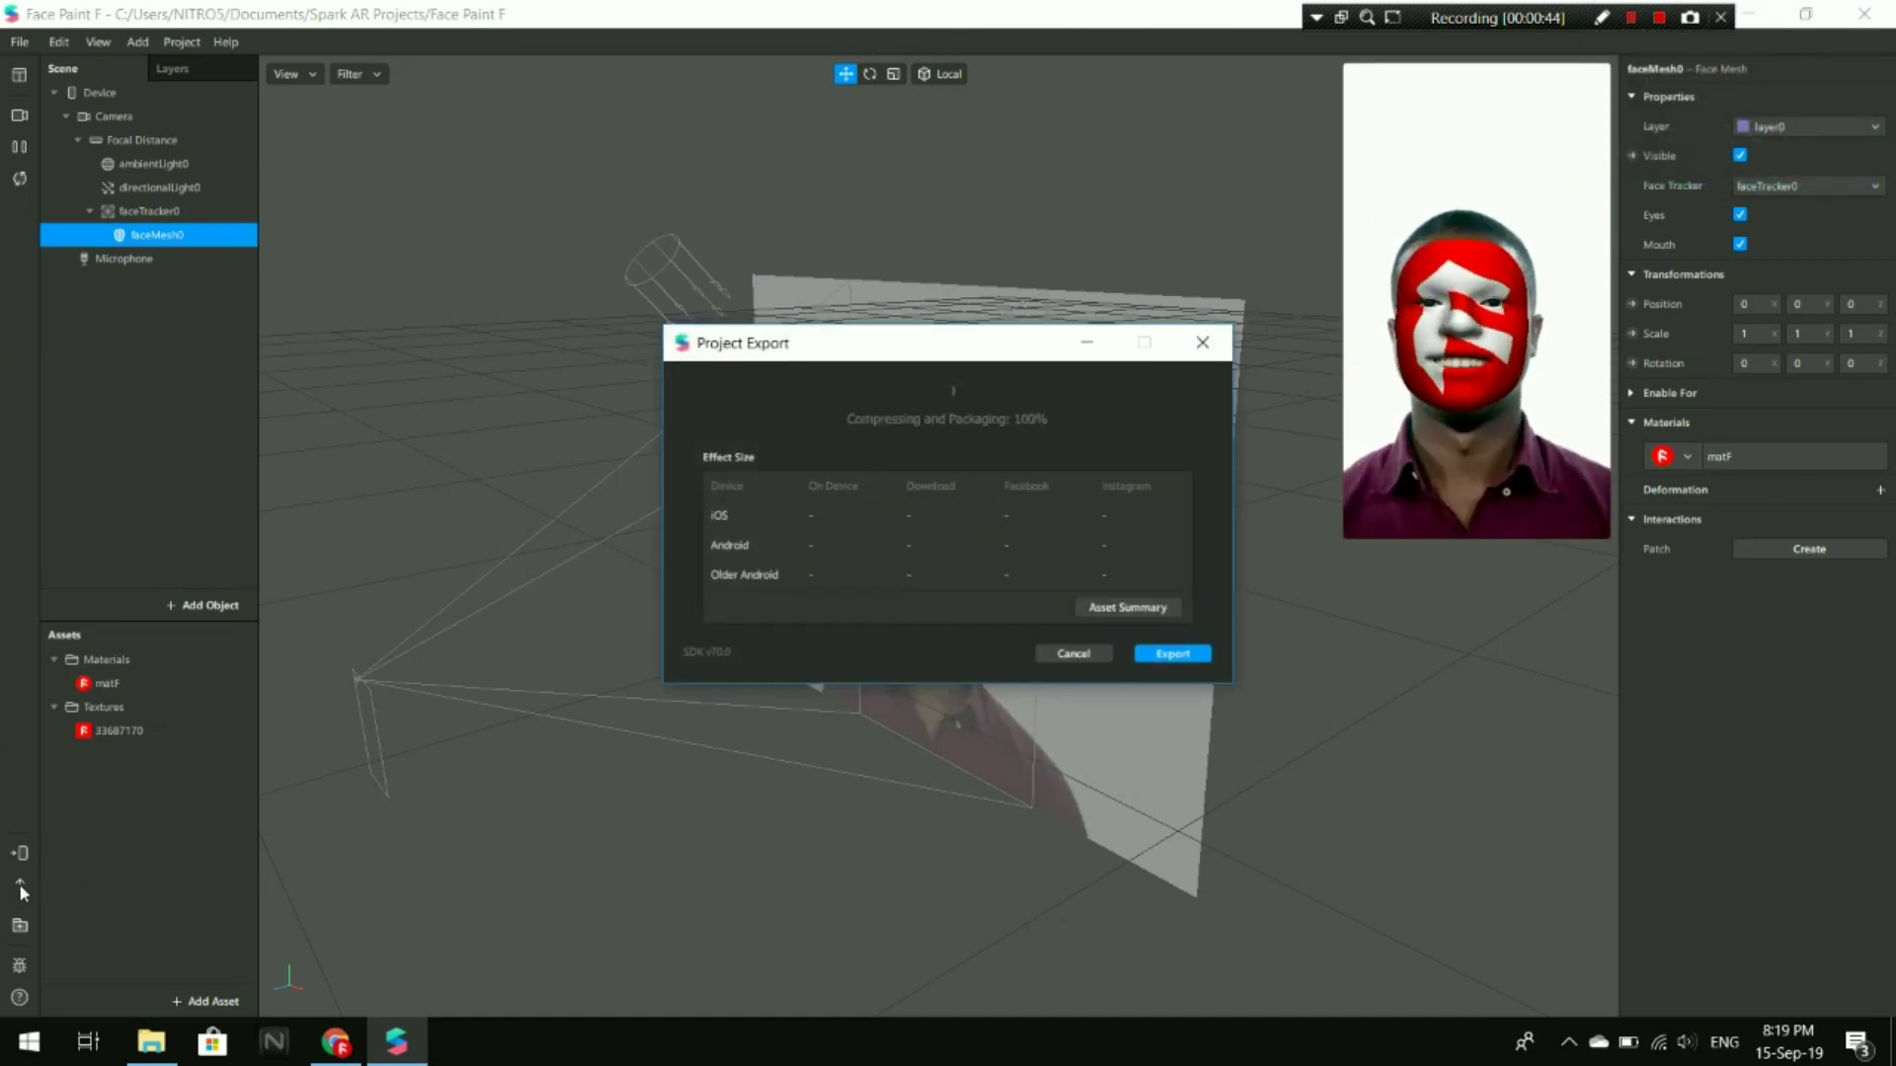
click(1059, 656)
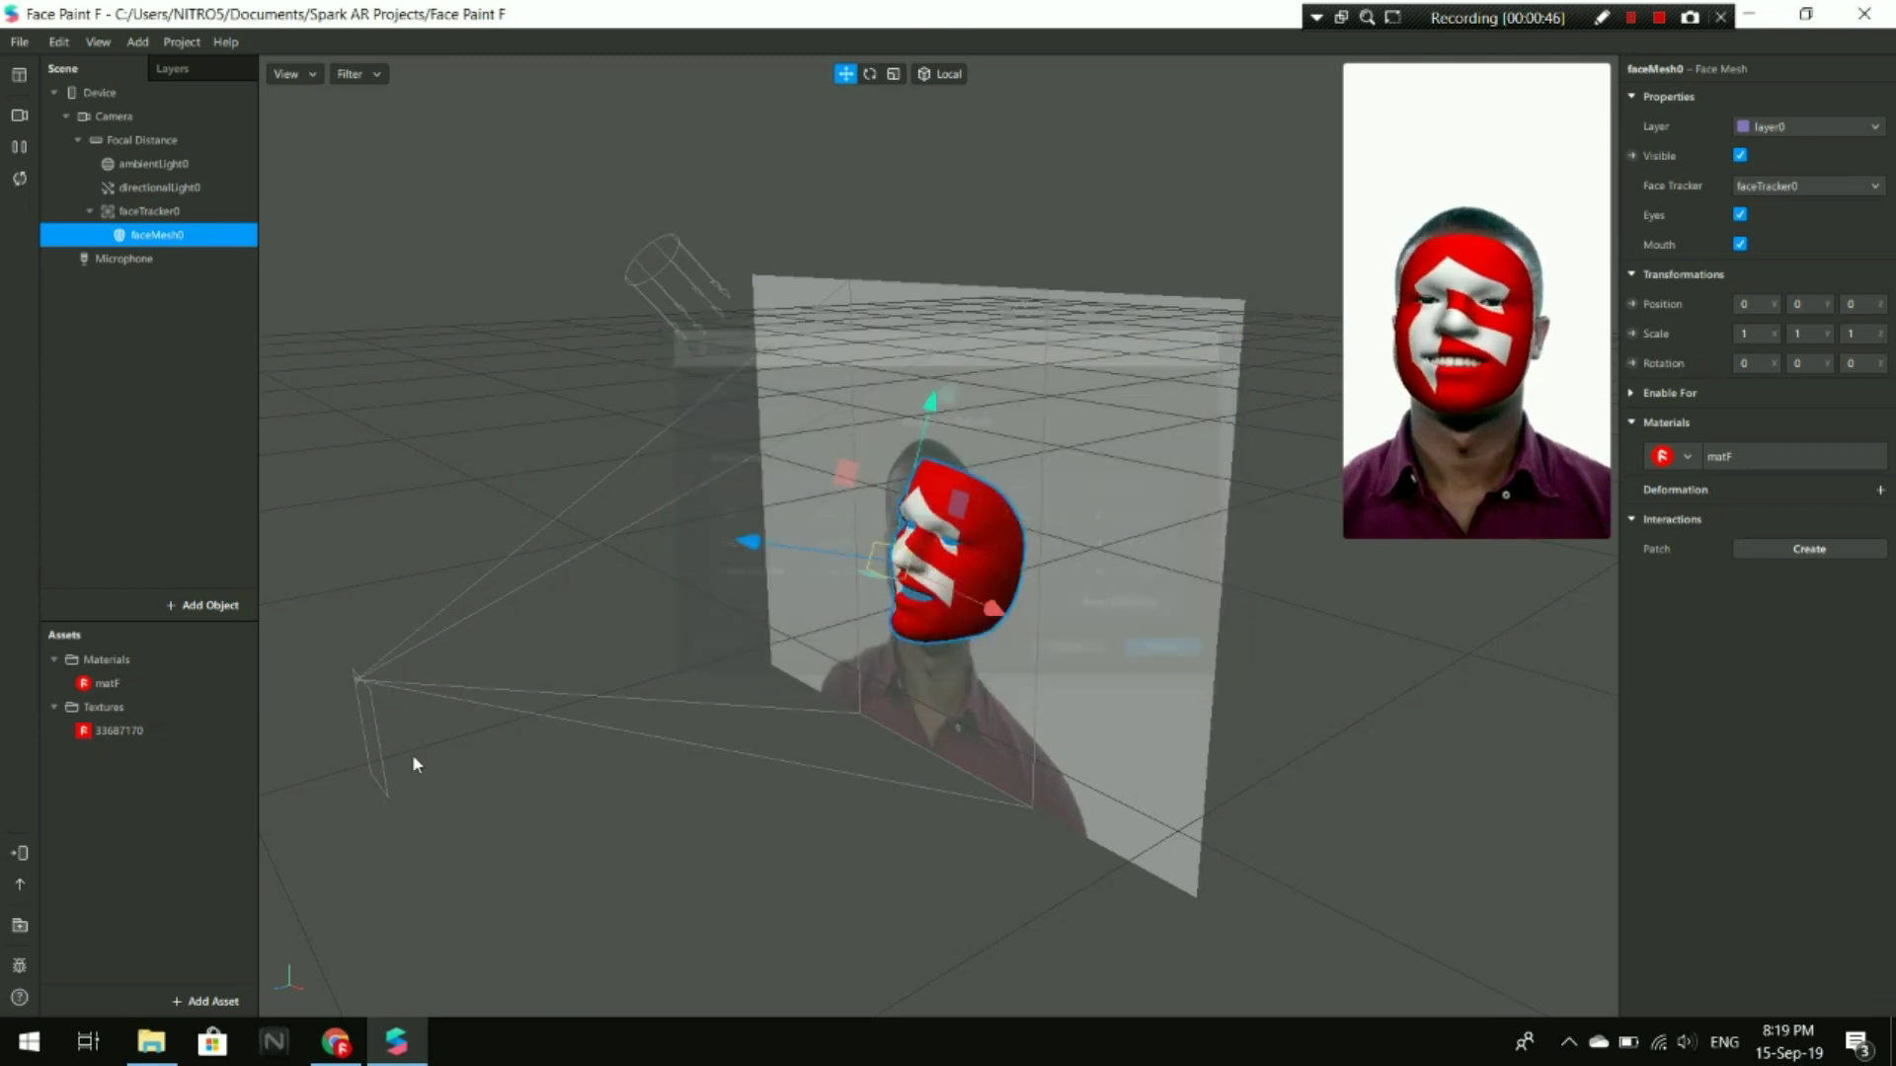
click(18, 887)
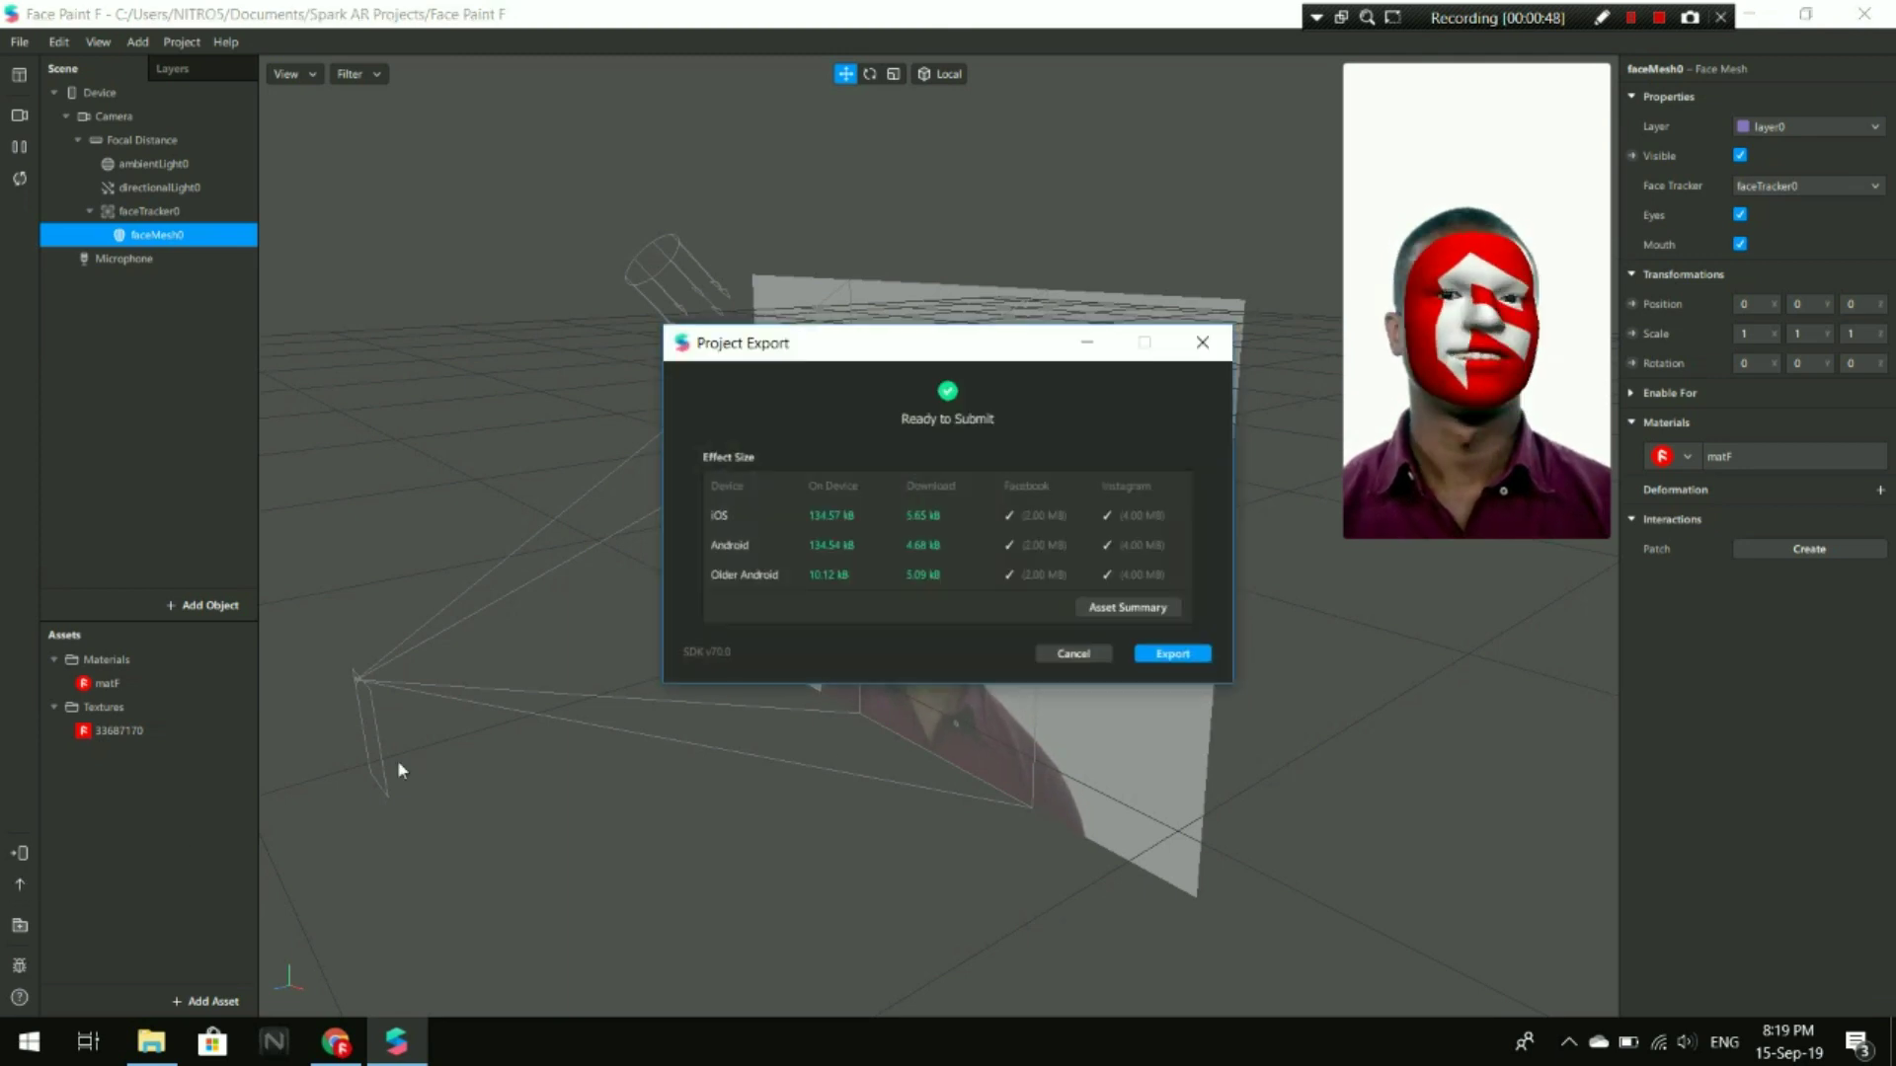
click(1188, 656)
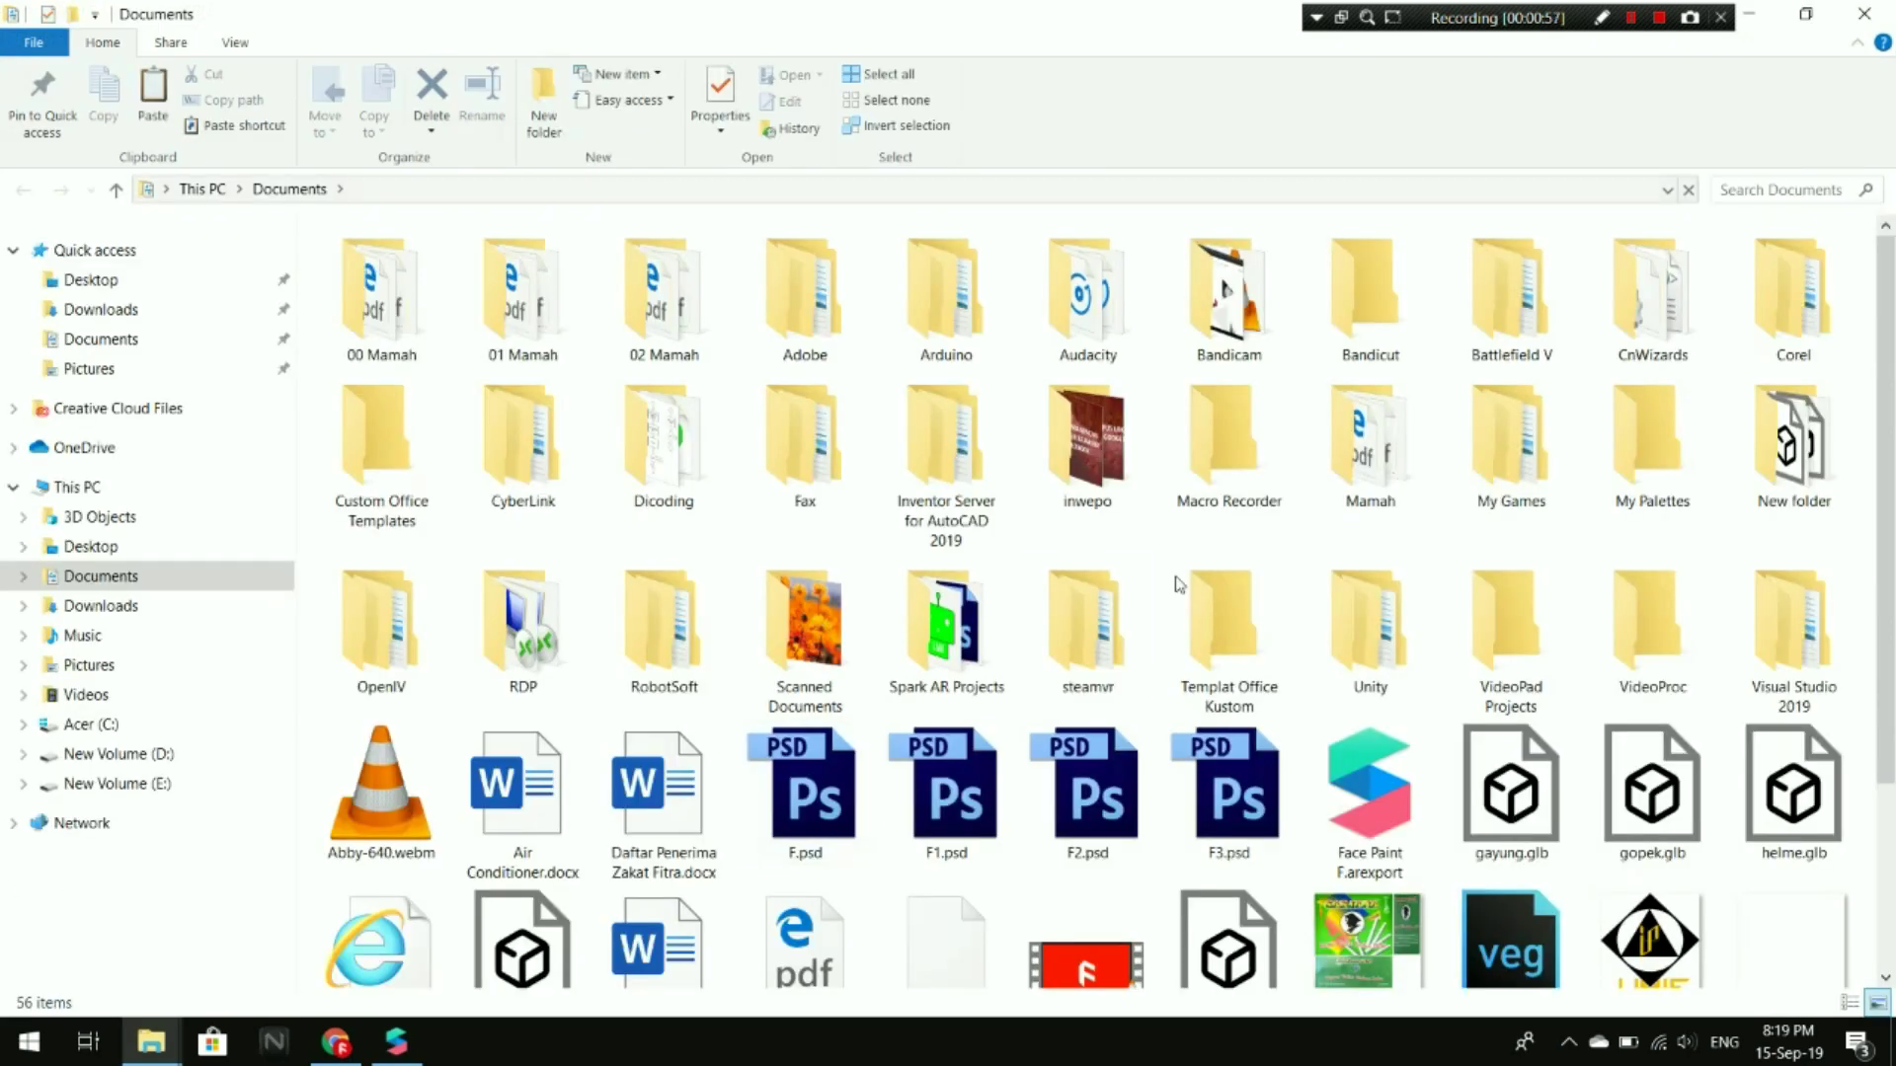
- Switch between Spark AR Studio and File Explorer's Documents folder to check the exported Face Paint F.arexport file
key(alt+Tab)
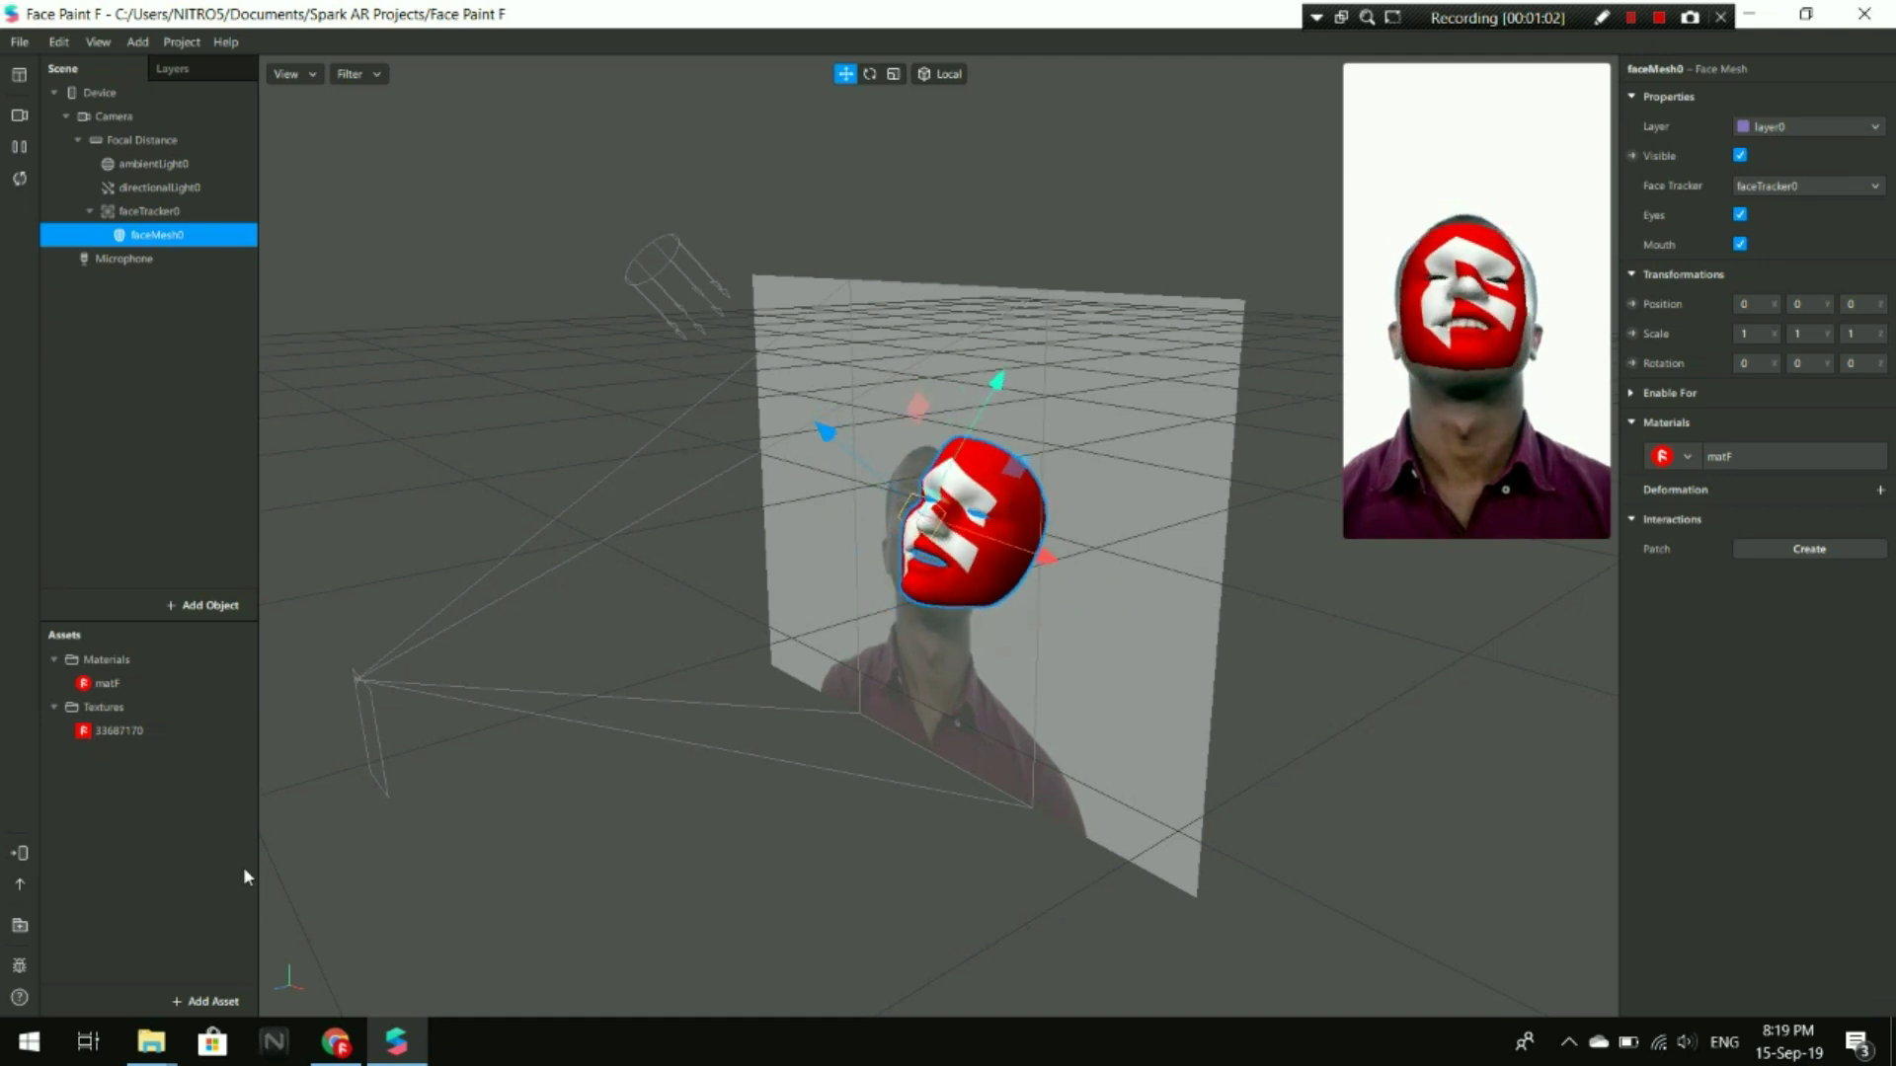
mouse_move(1498, 530)
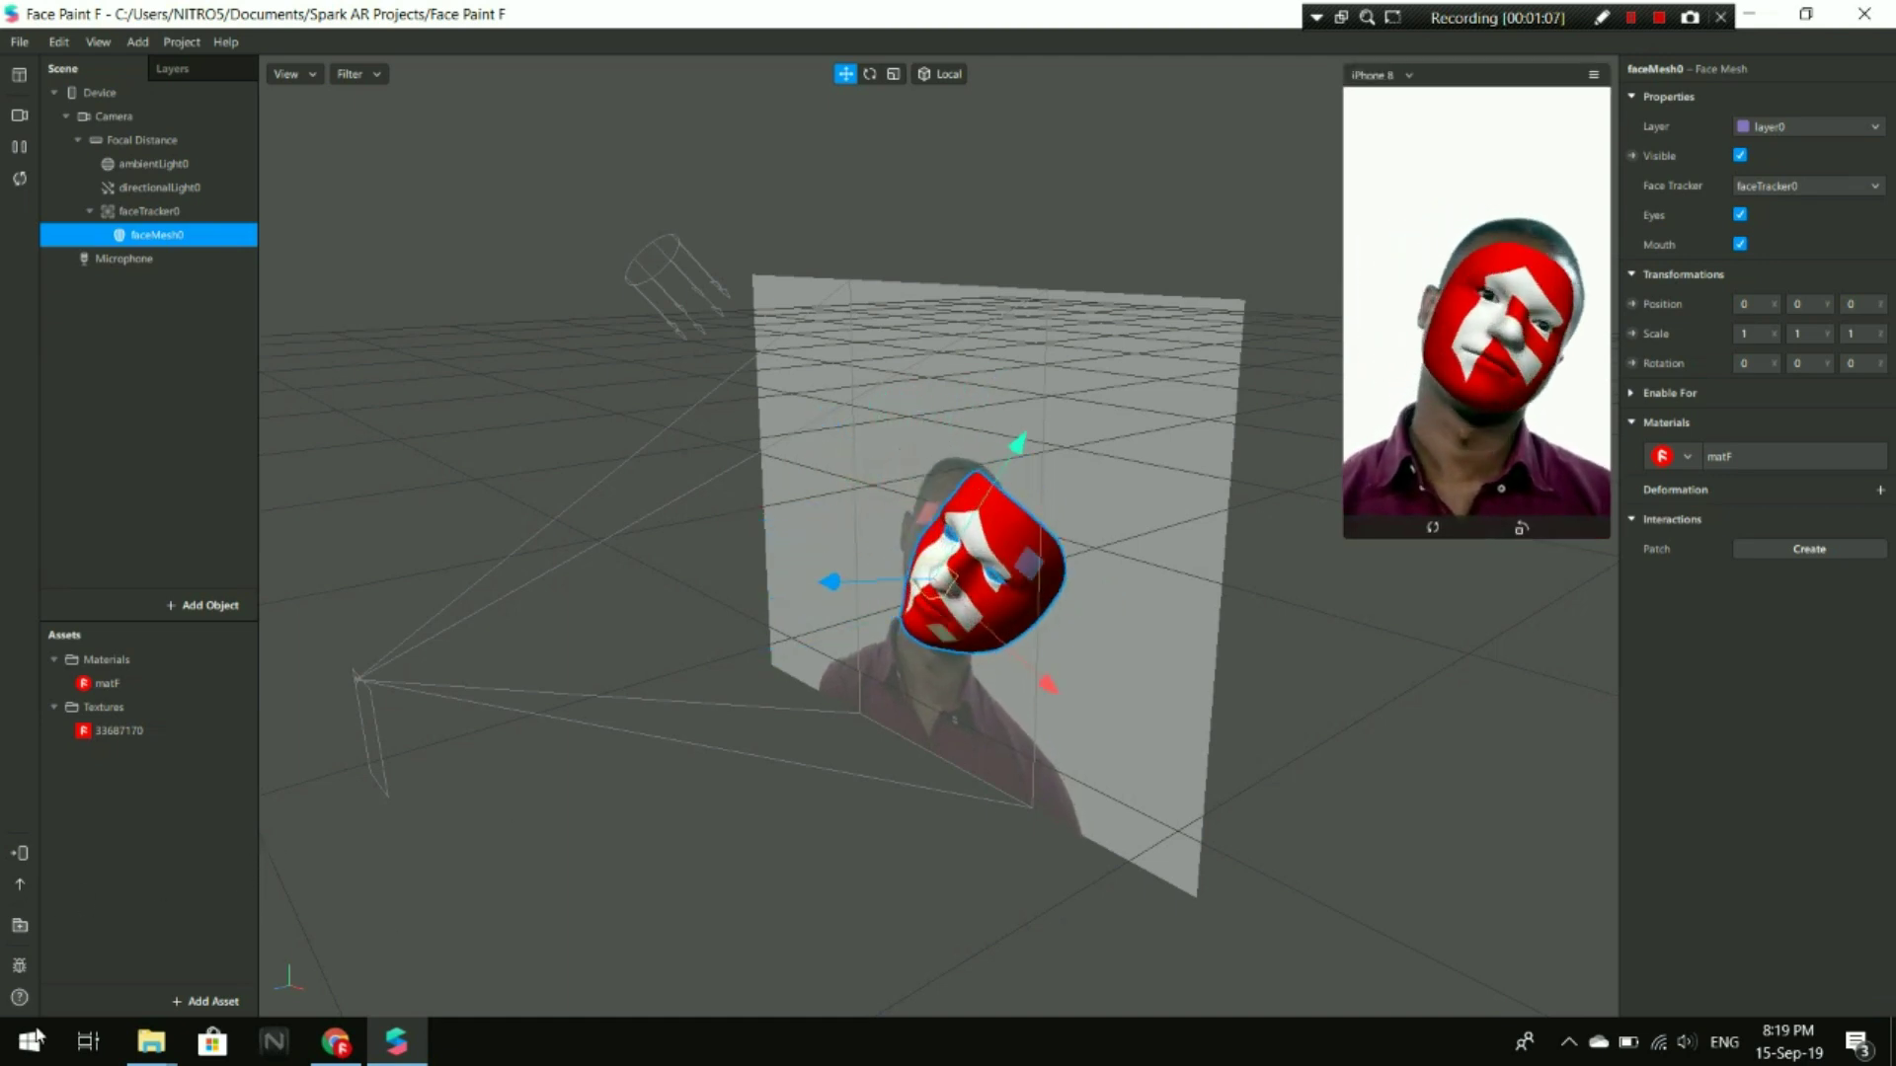
mouse_move(187, 1013)
click(395, 939)
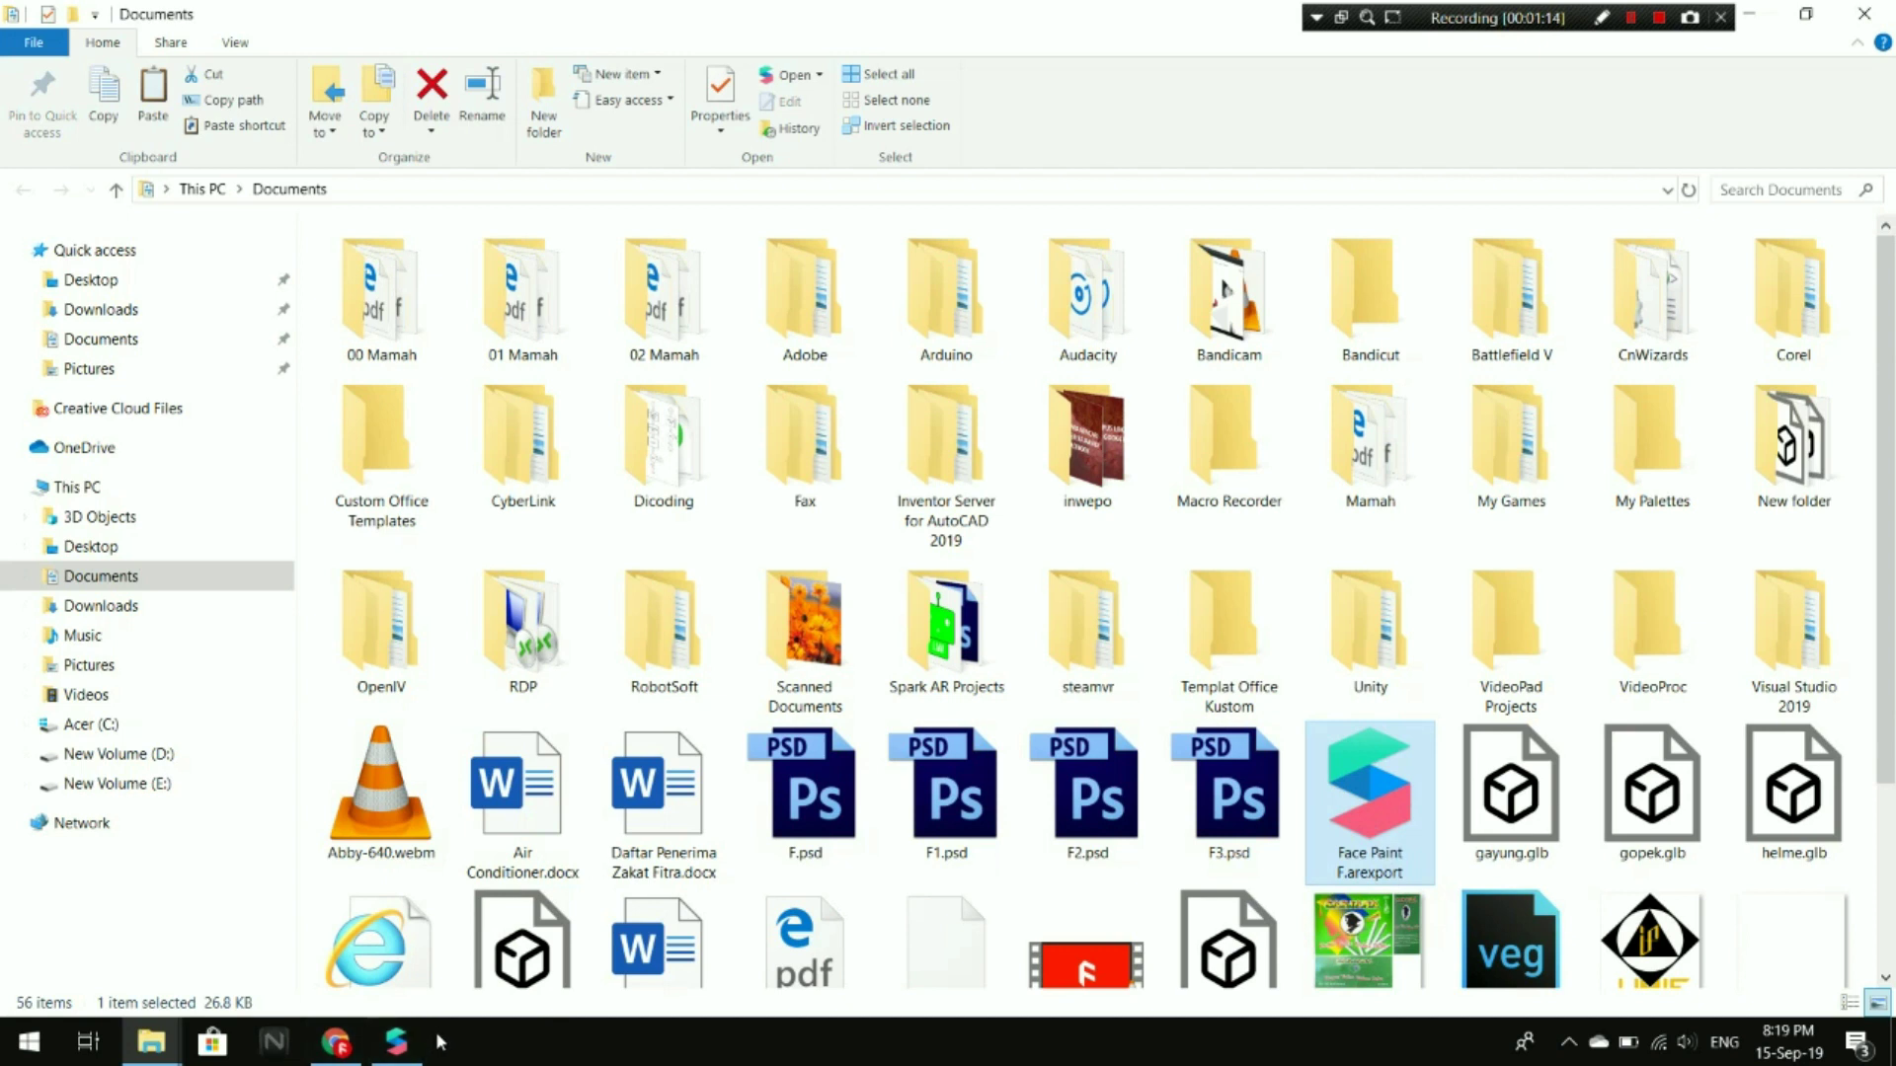
click(397, 1045)
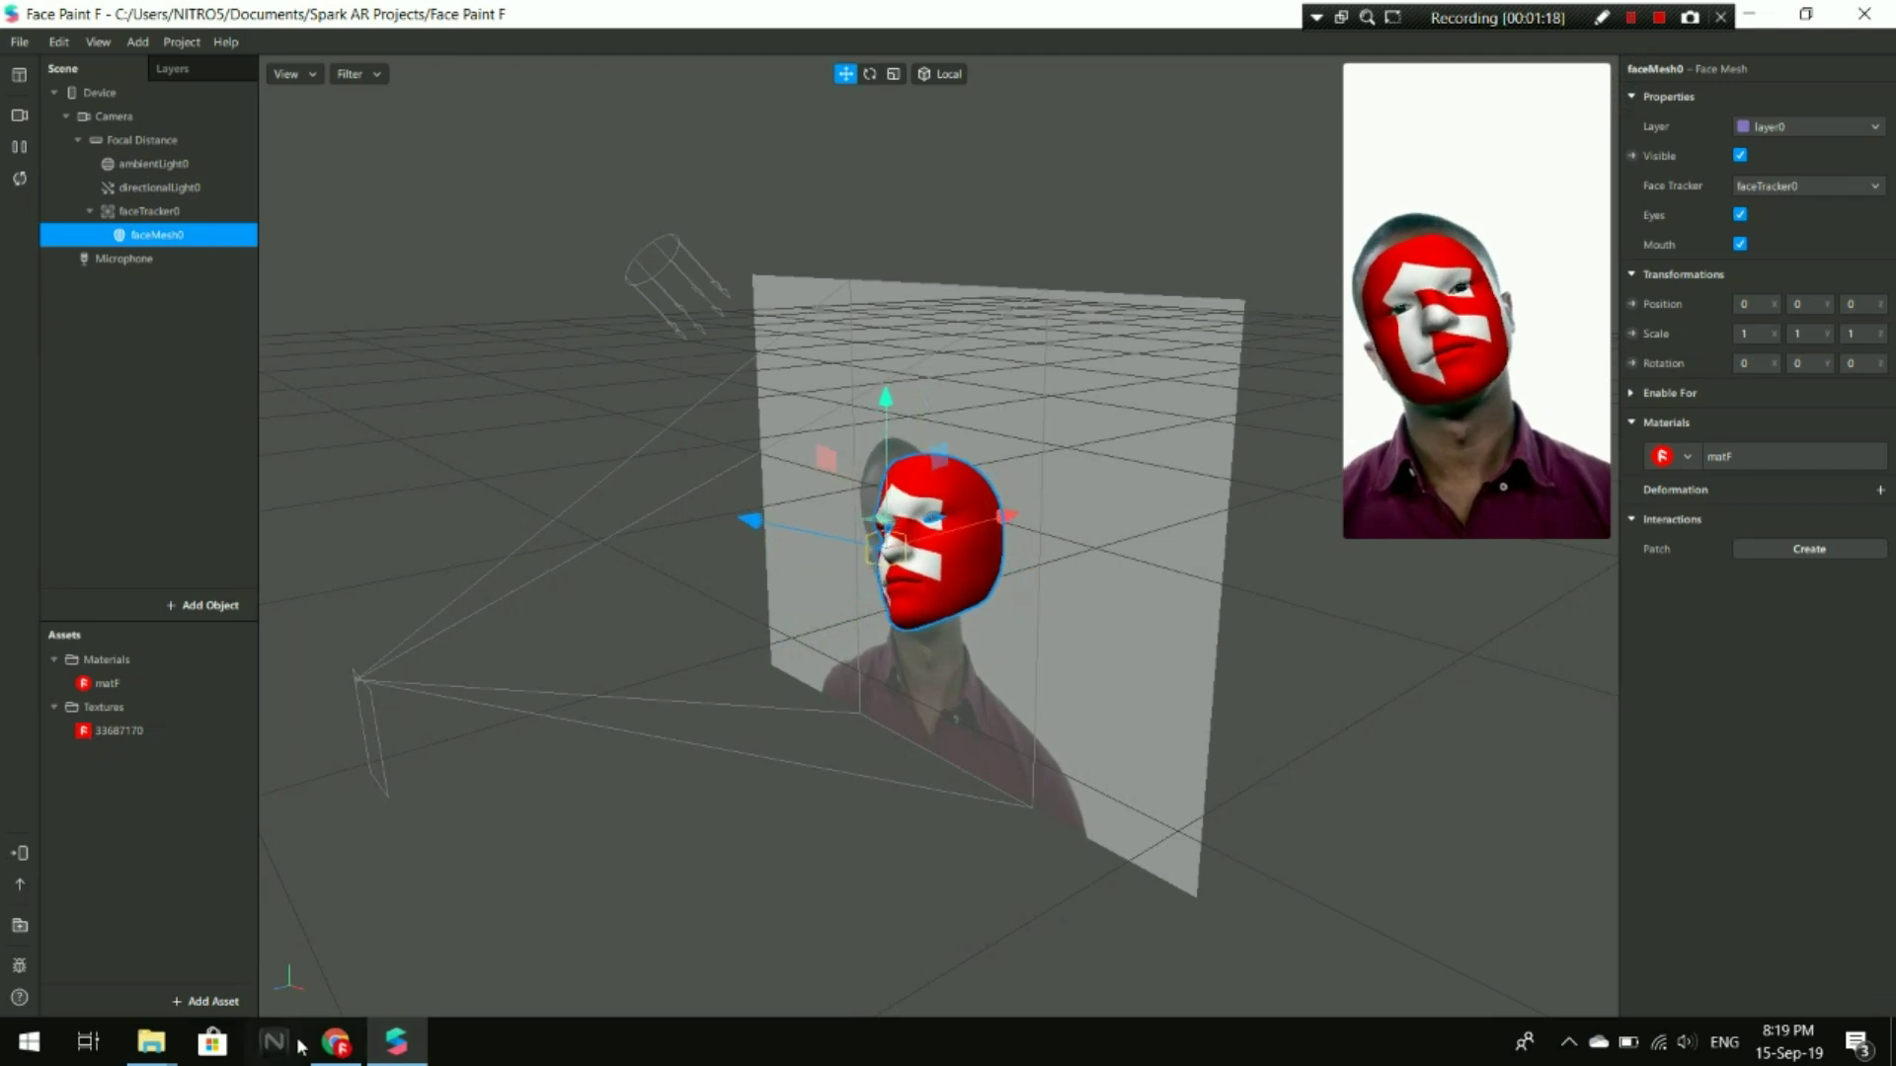
mouse_move(150, 1042)
click(348, 951)
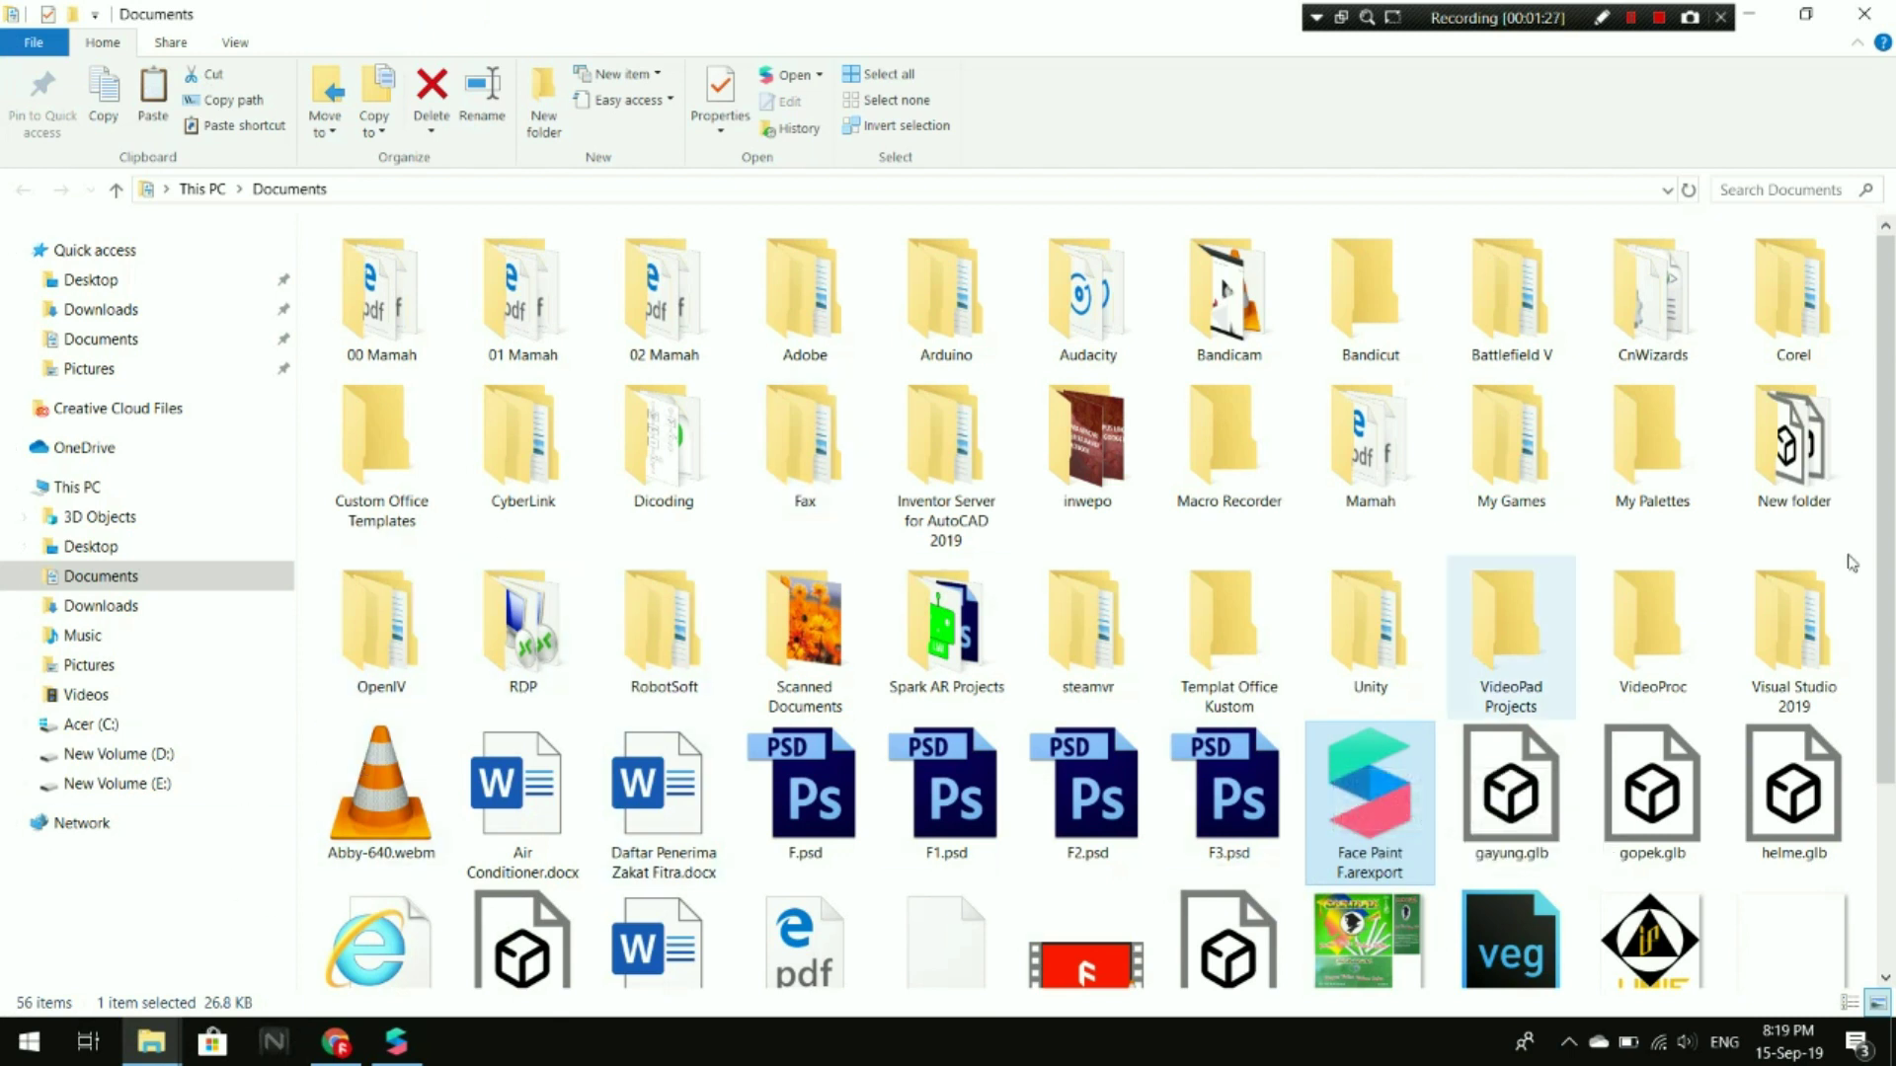
- Find the Face Paint F folder in Spark AR Projects and look at its Face Paint F.arproj file
double_click(943, 627)
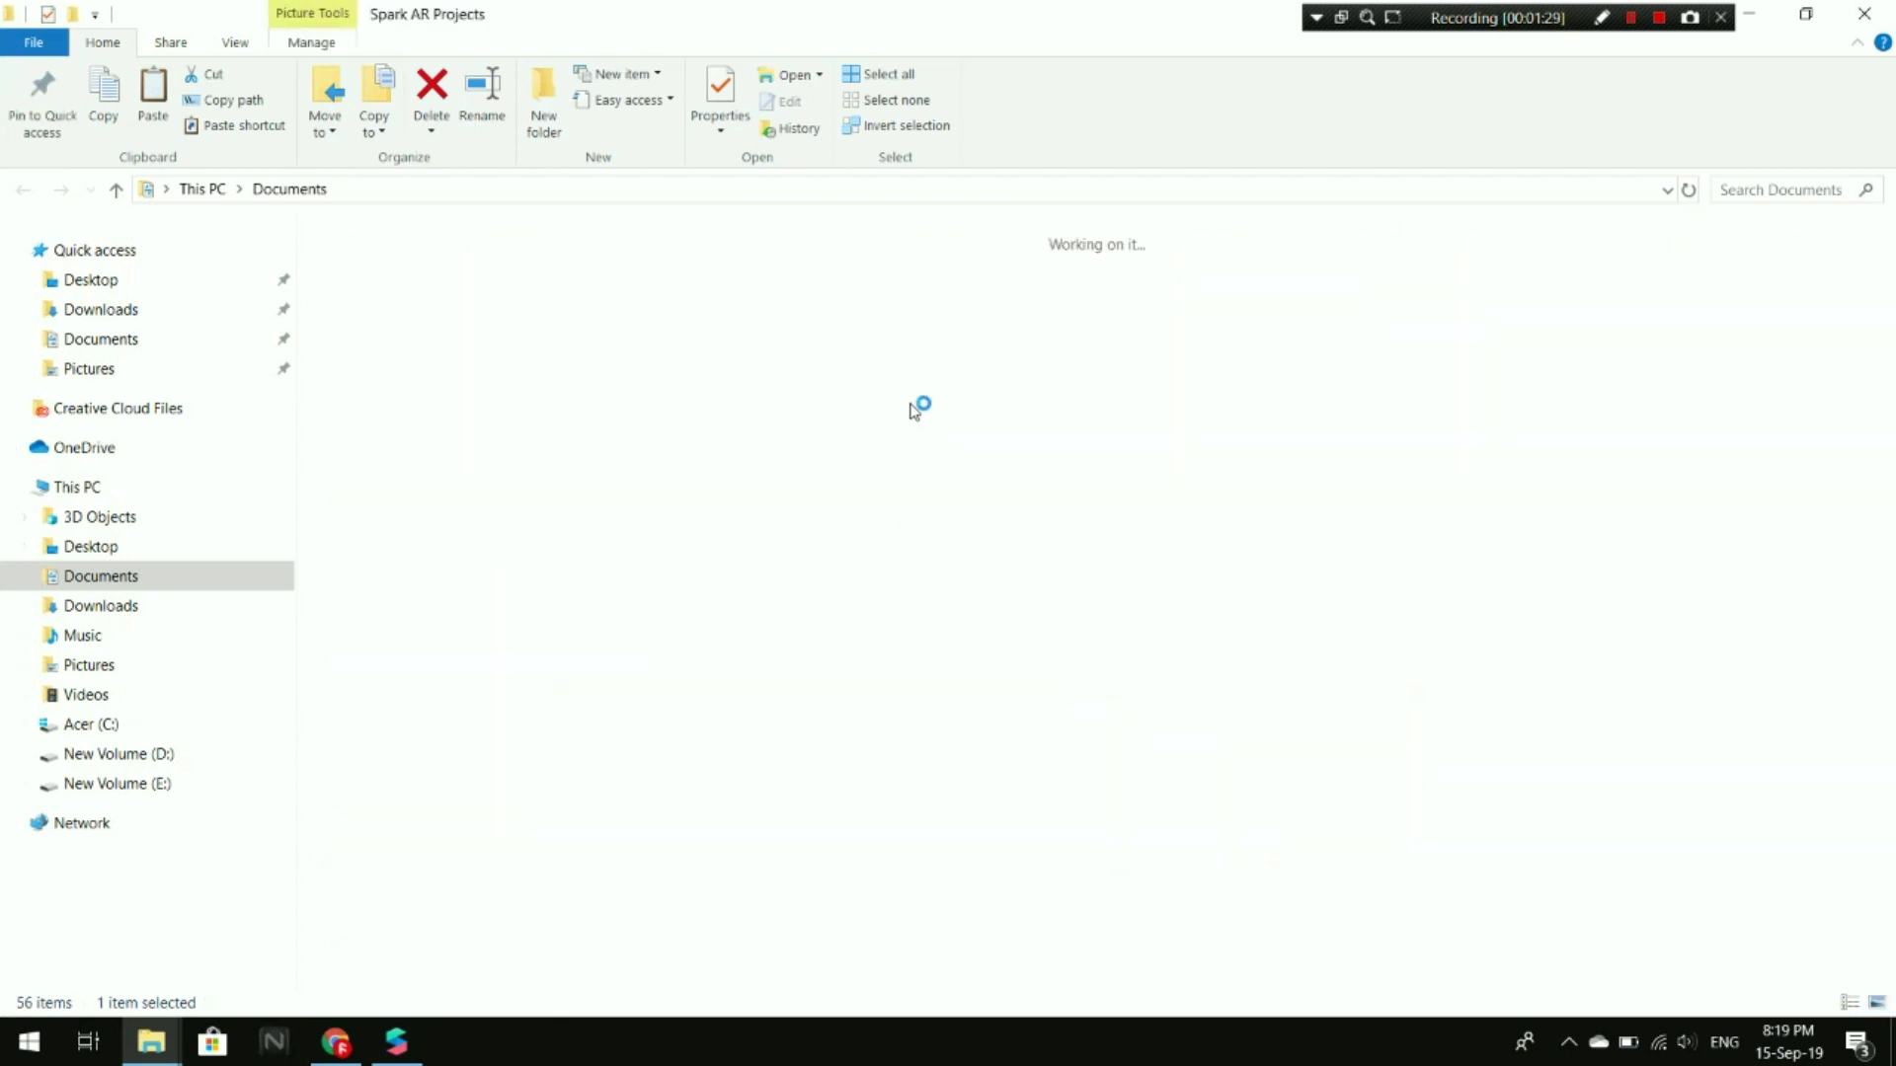
key(f)
key(o)
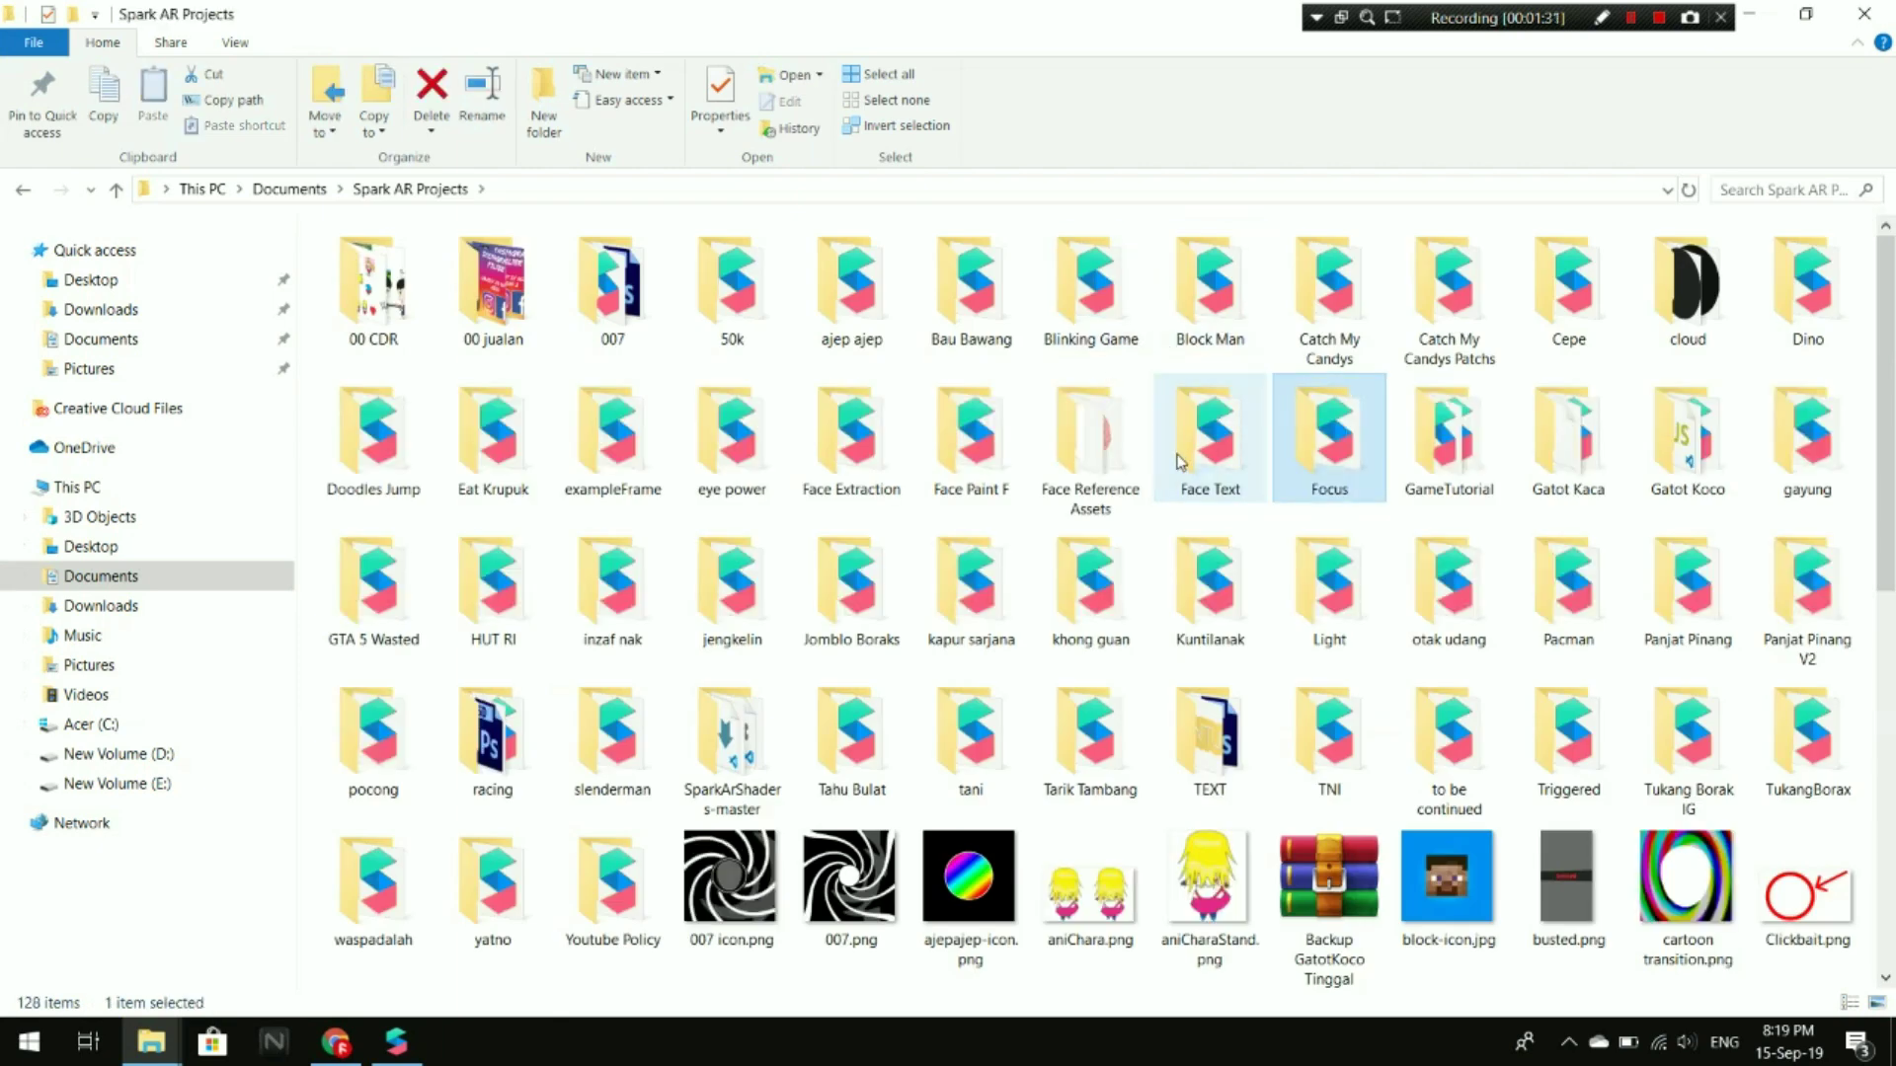
key(f)
key(Right)
key(Right)
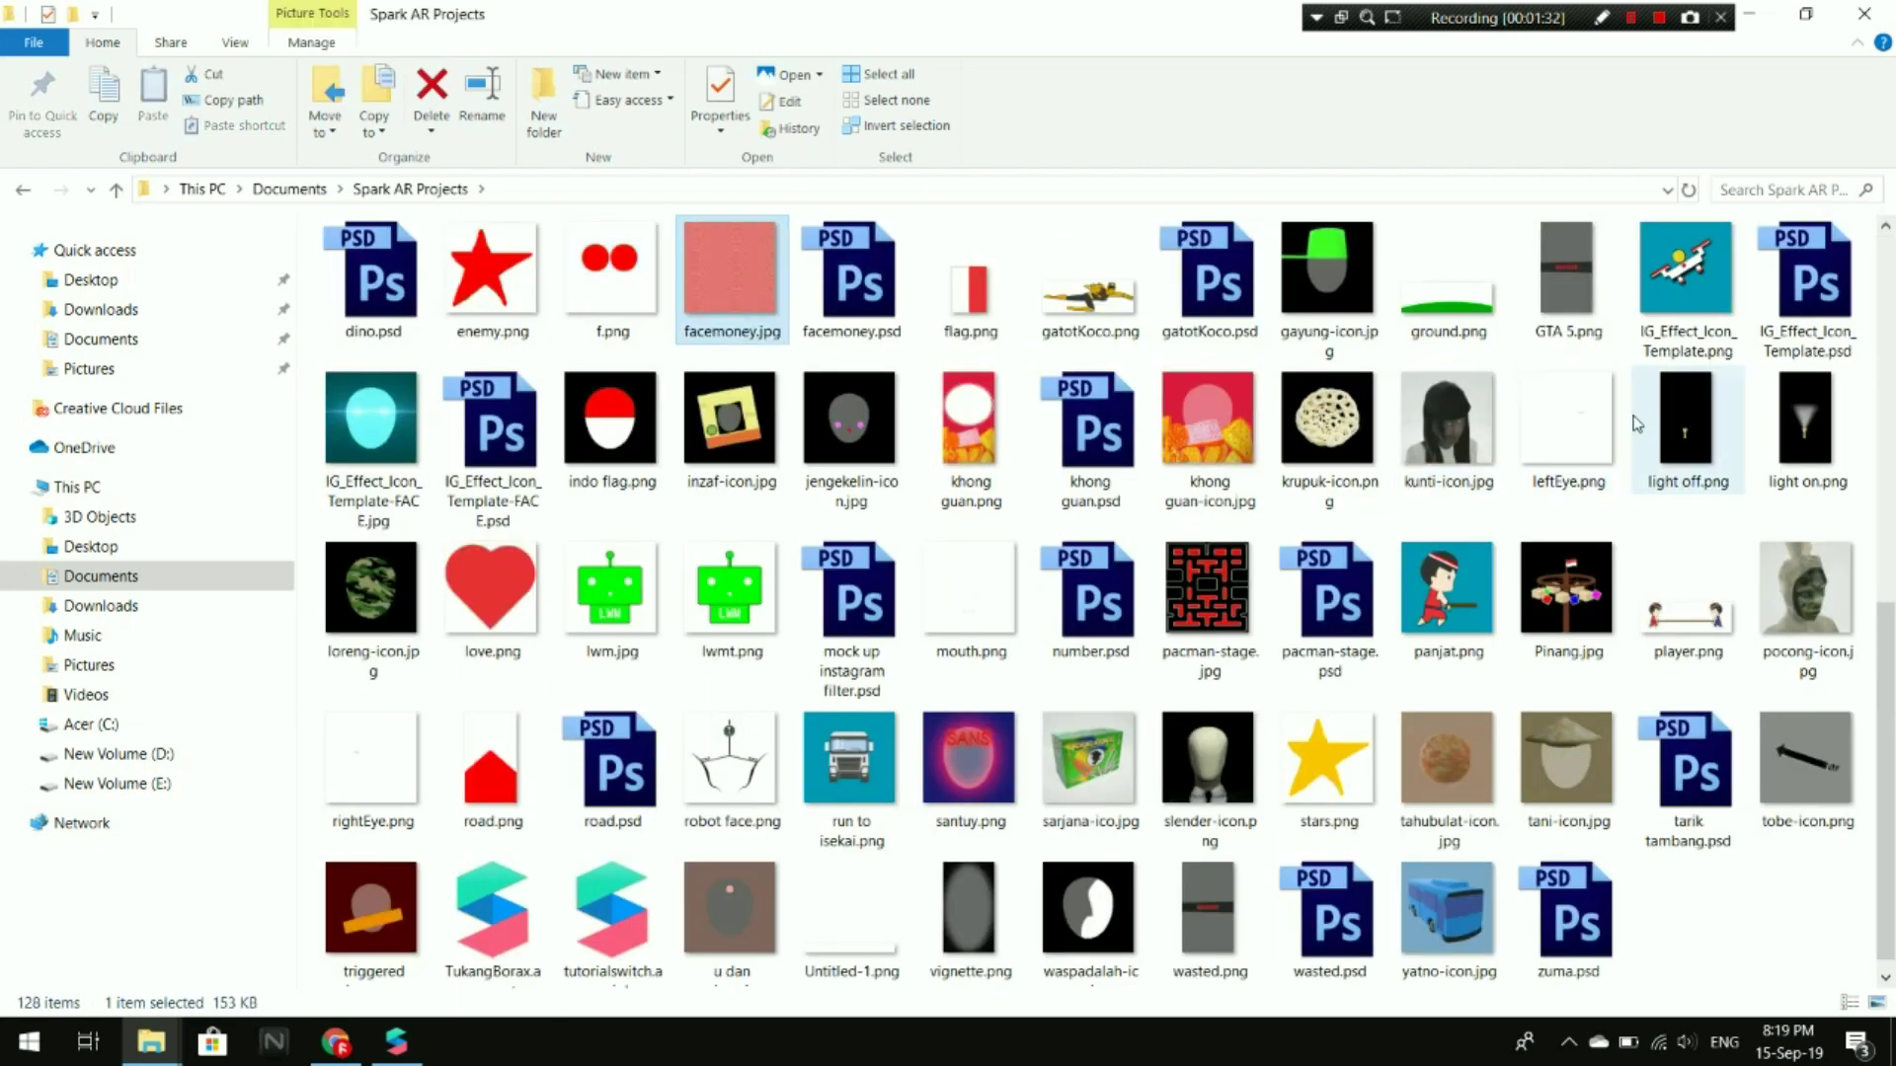
scroll(1157, 441, up, 3)
scroll(1157, 441, up, 3)
key(f)
key(a)
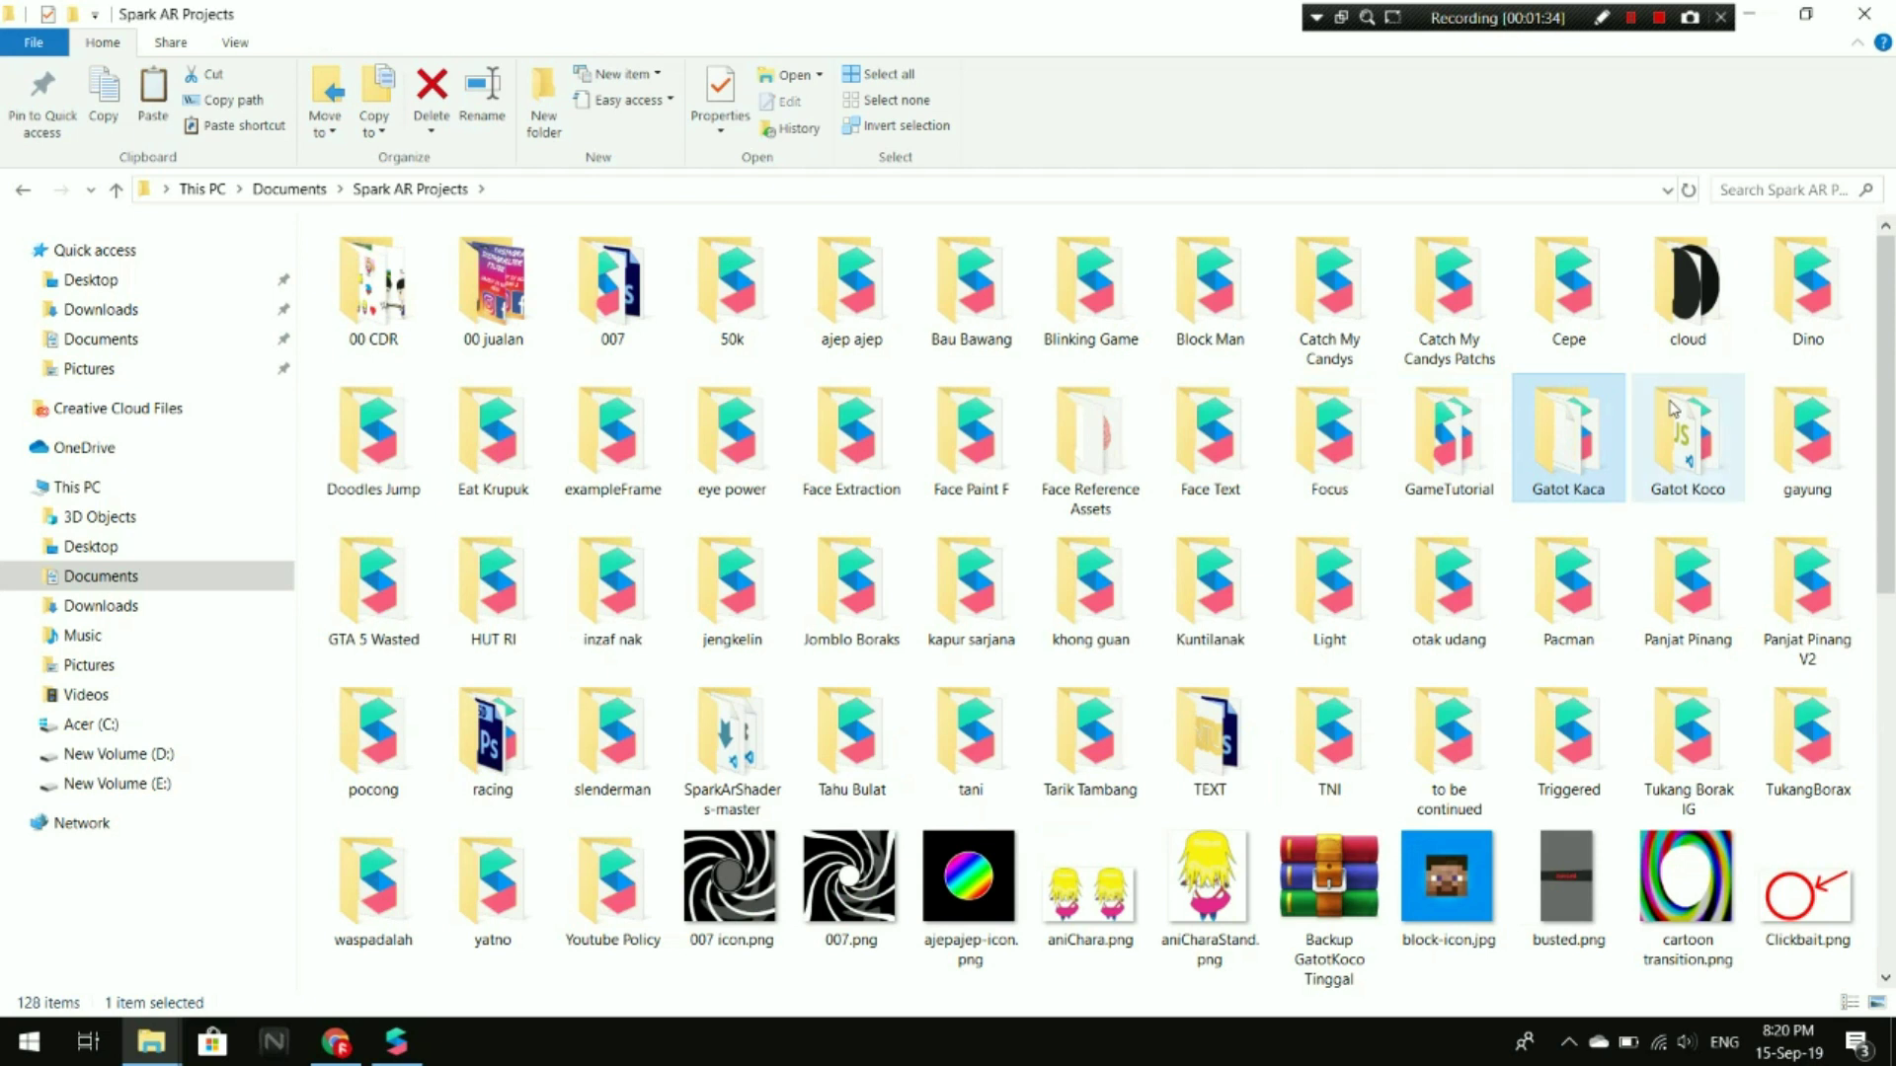
double_click(973, 440)
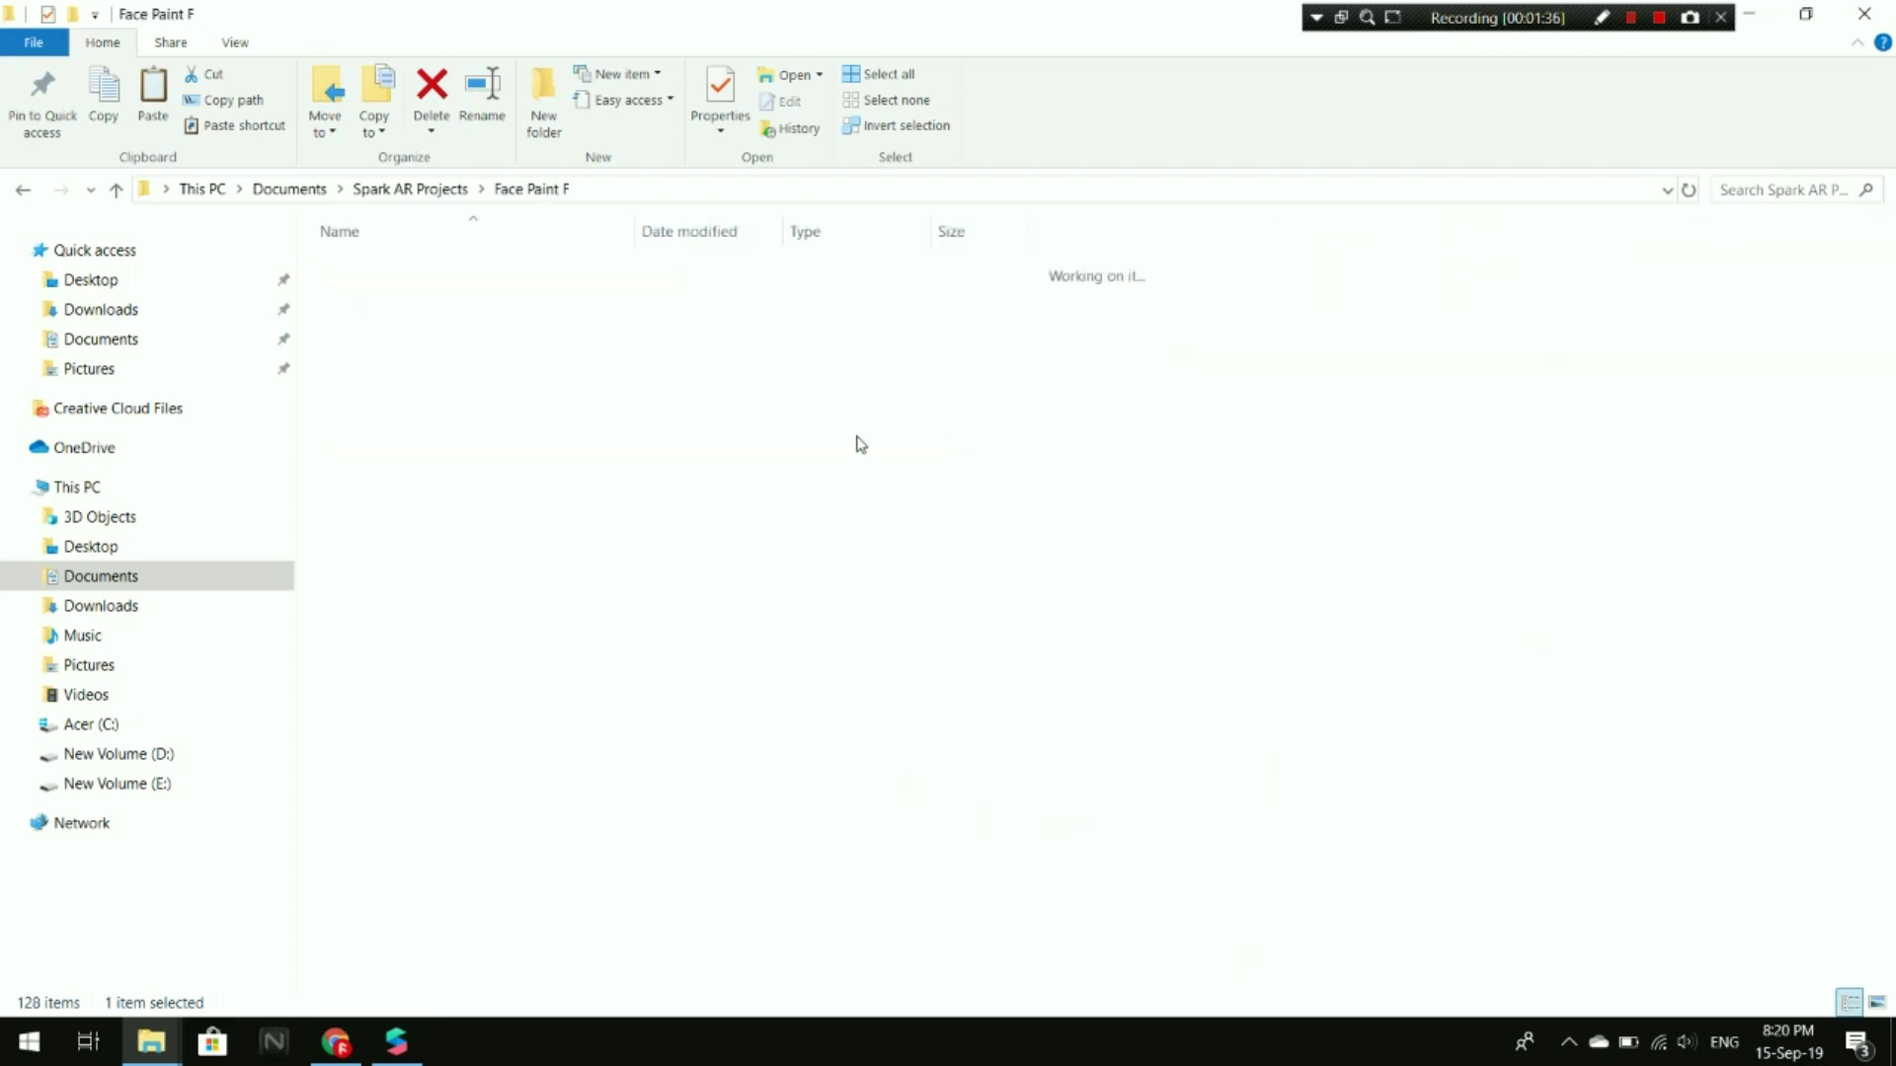
click(402, 297)
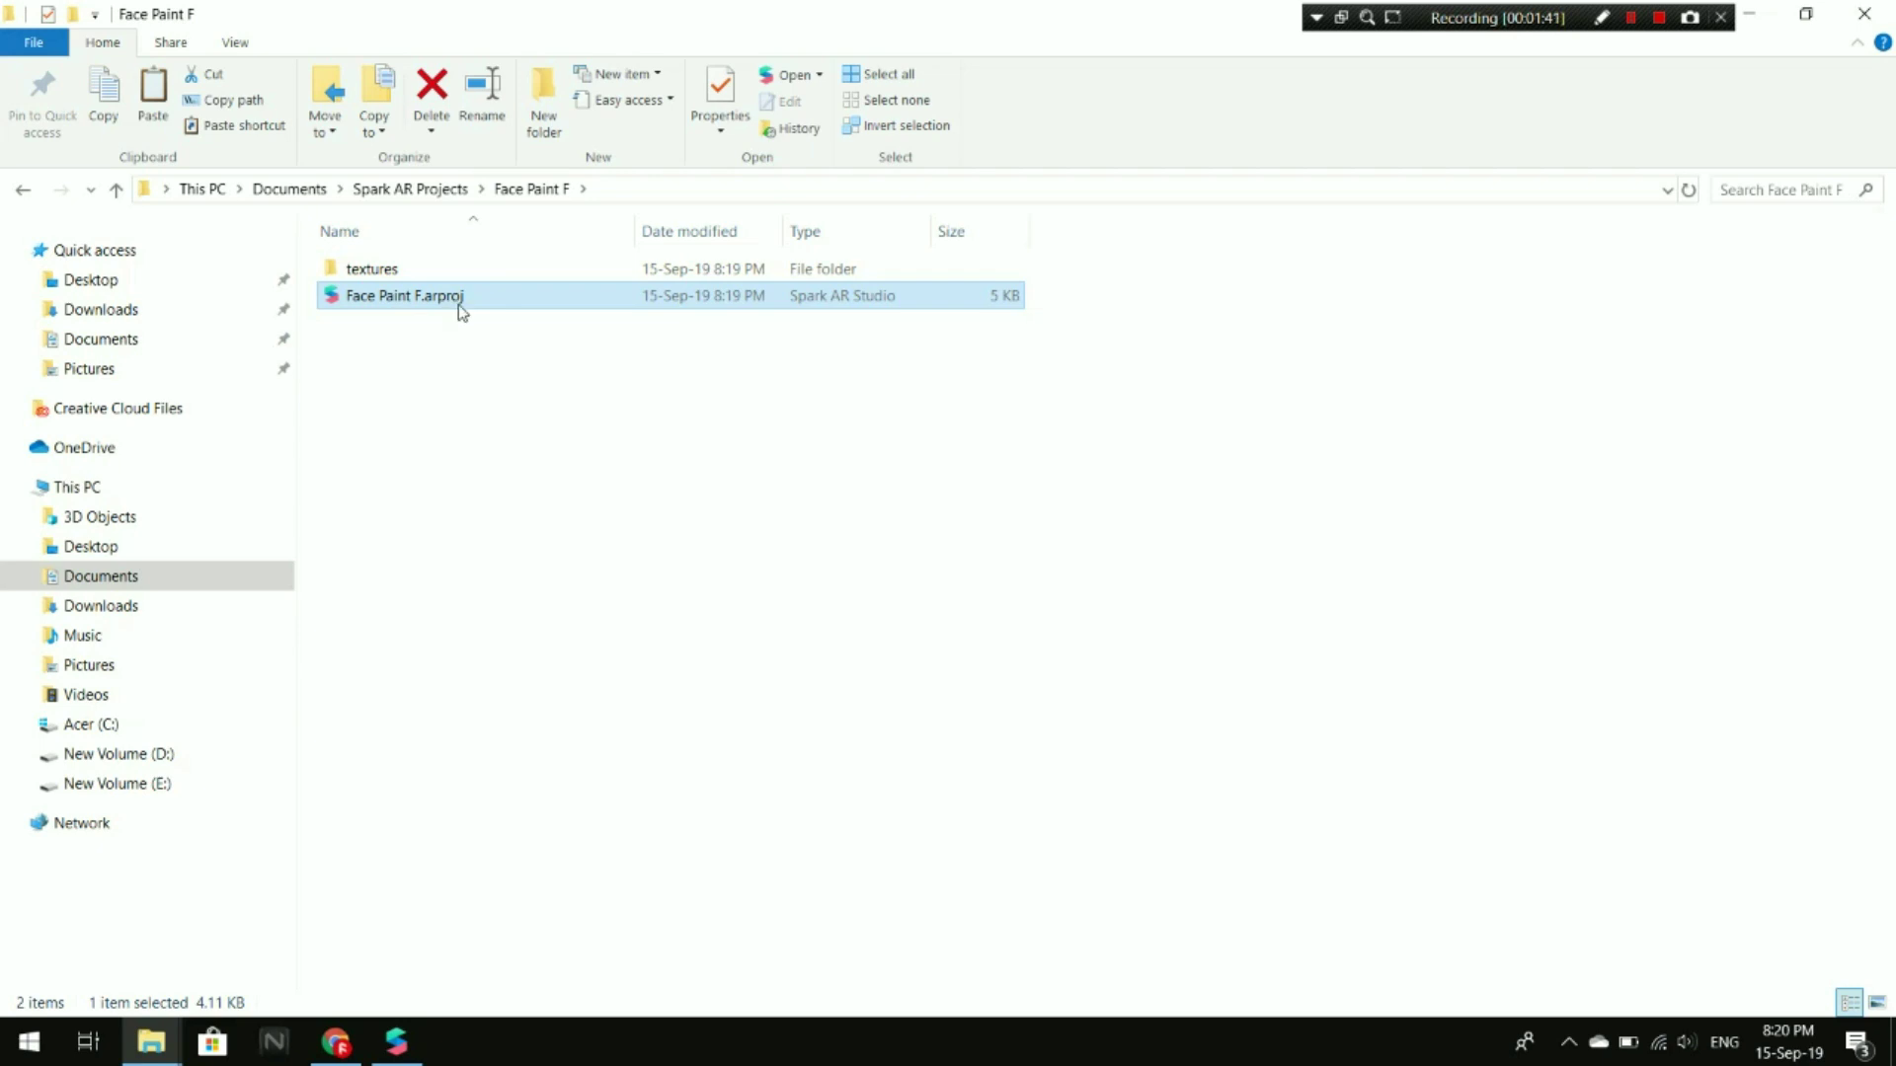
- Return to the Documents folder, select Face Paint F.arexport, and close the extra Downloads window
click(59, 575)
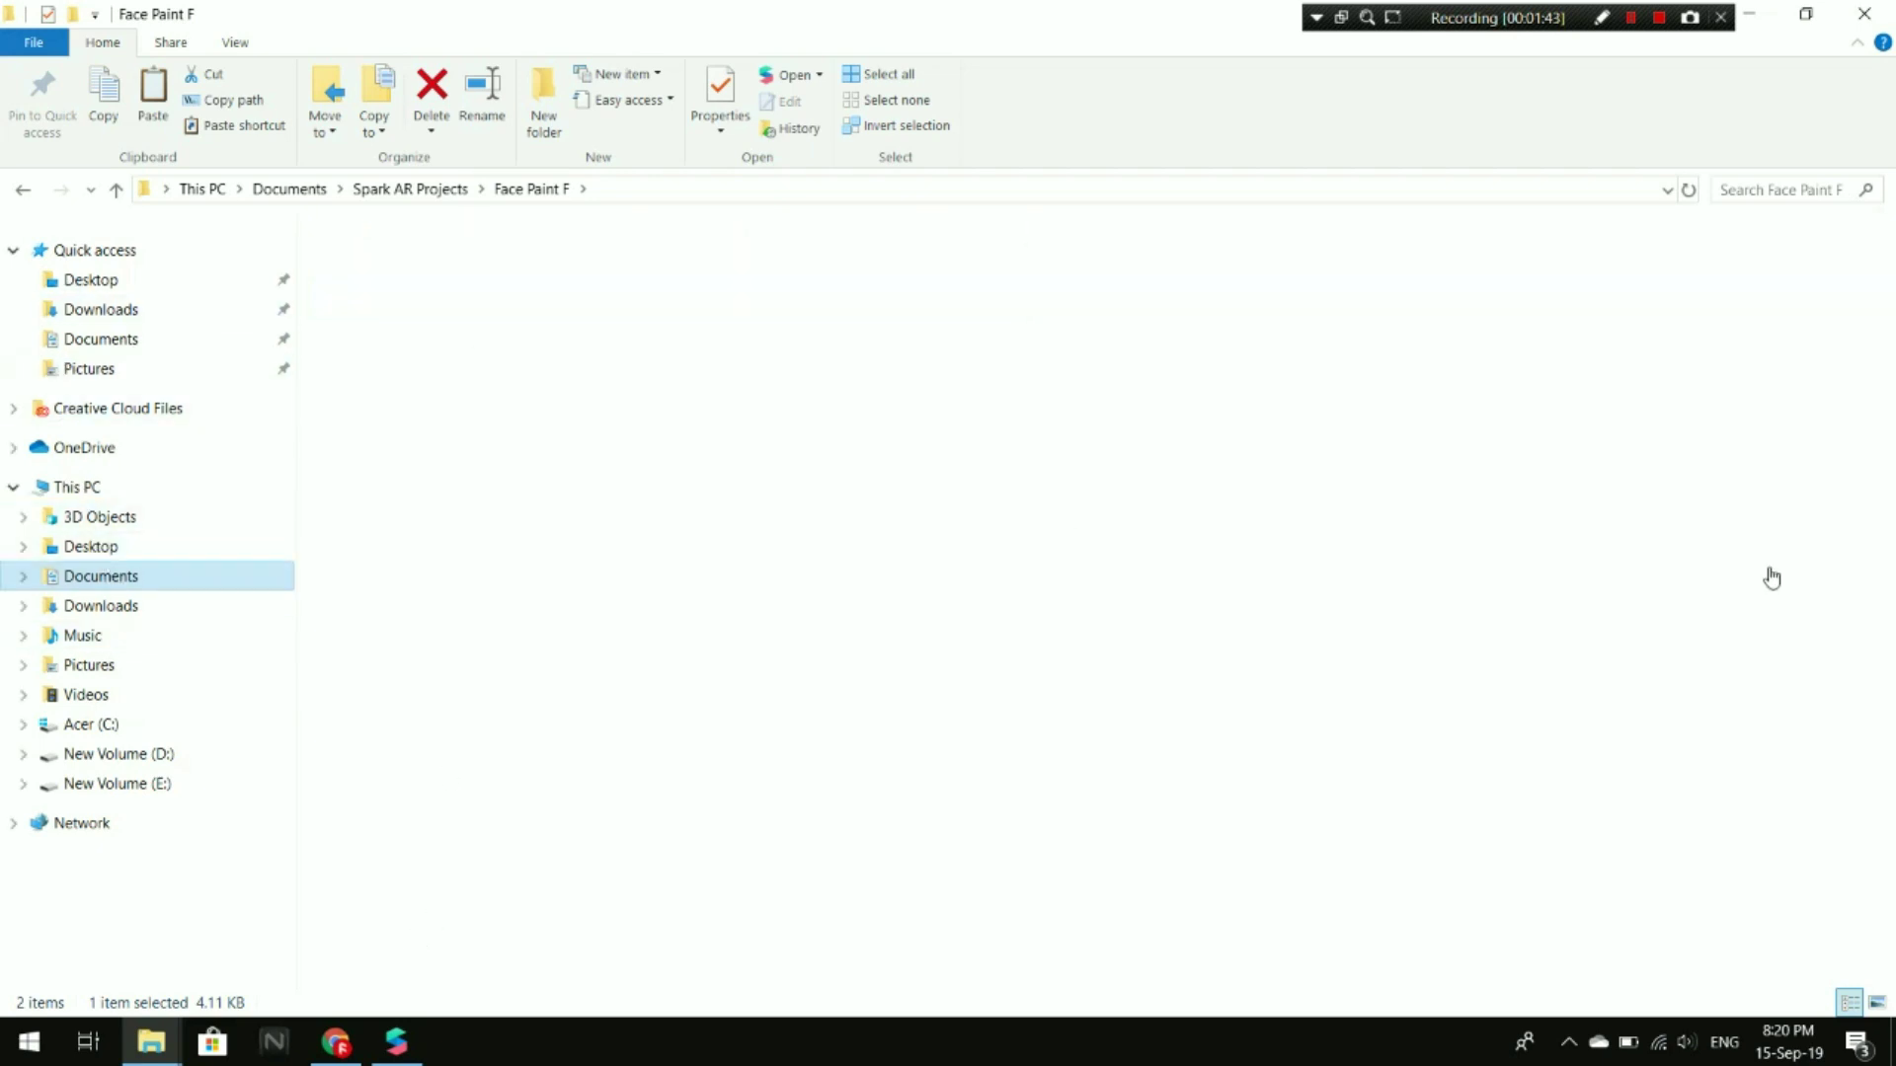
click(1369, 795)
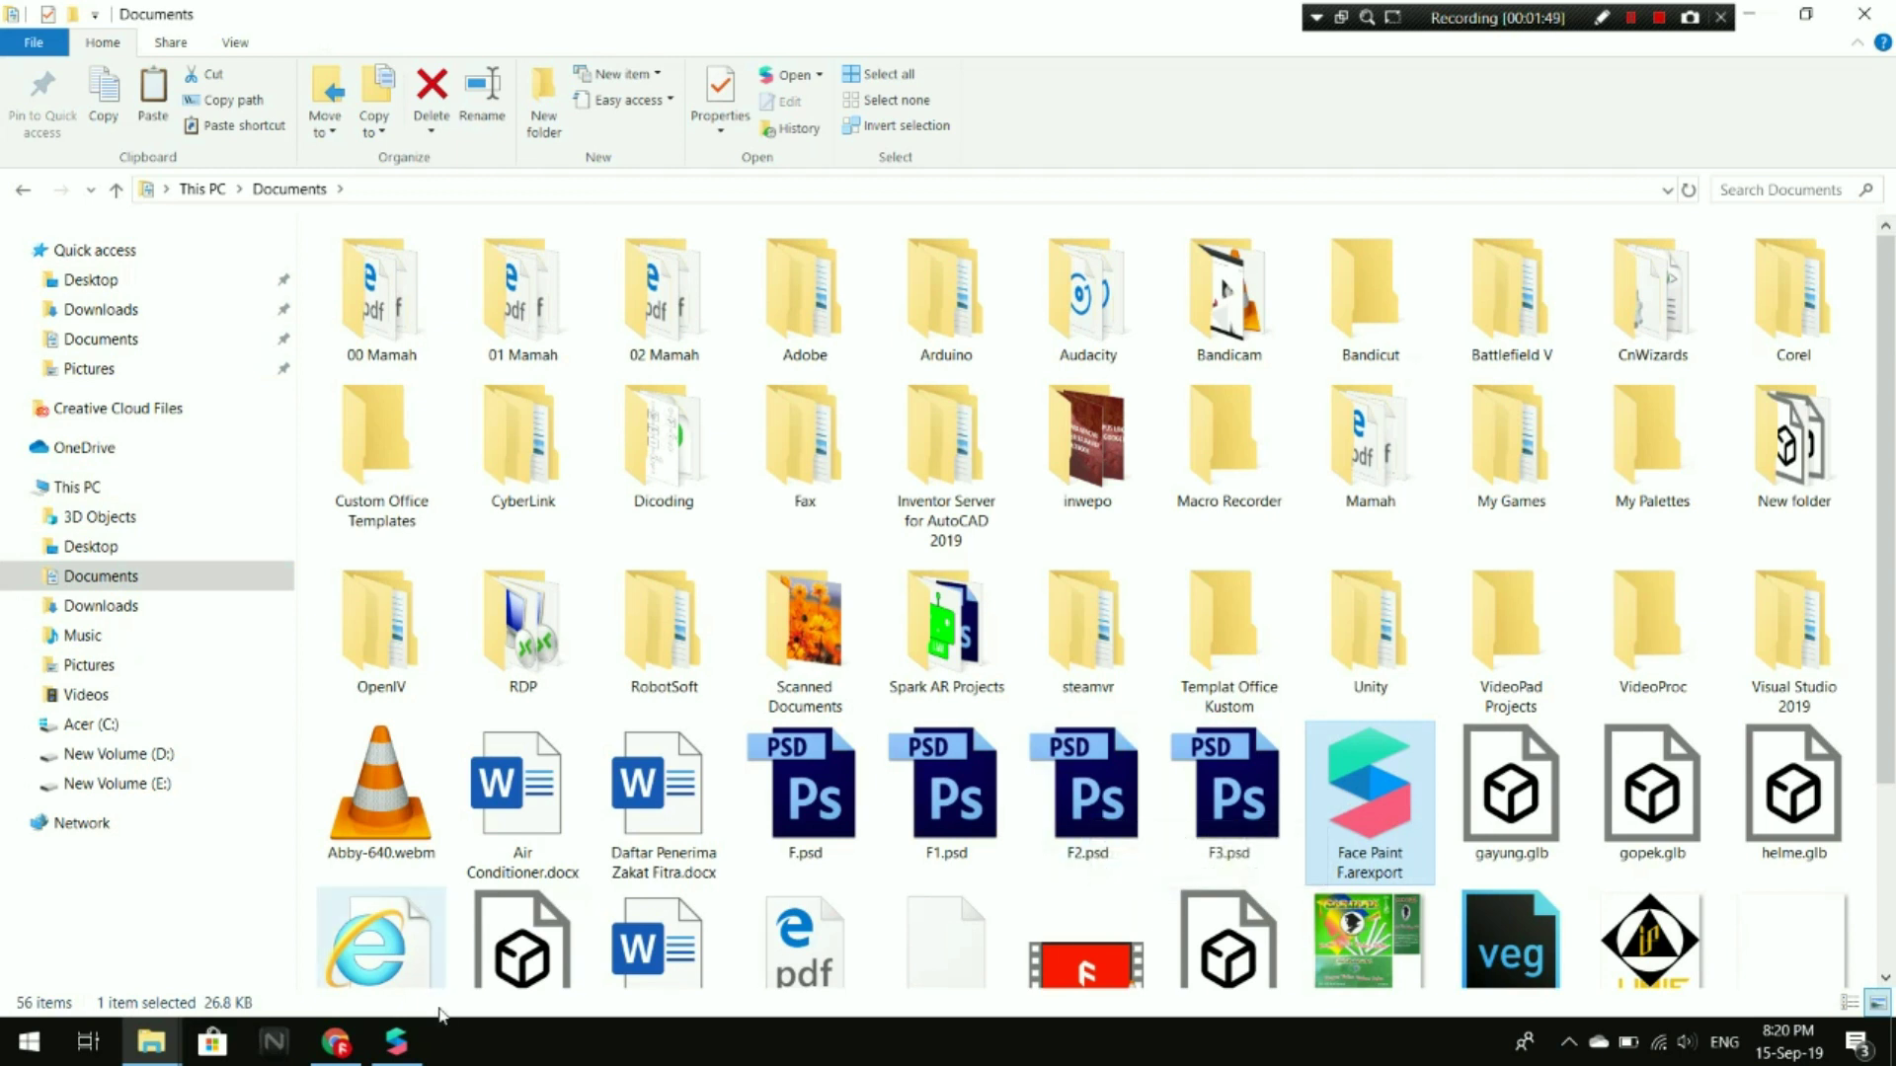
click(358, 1045)
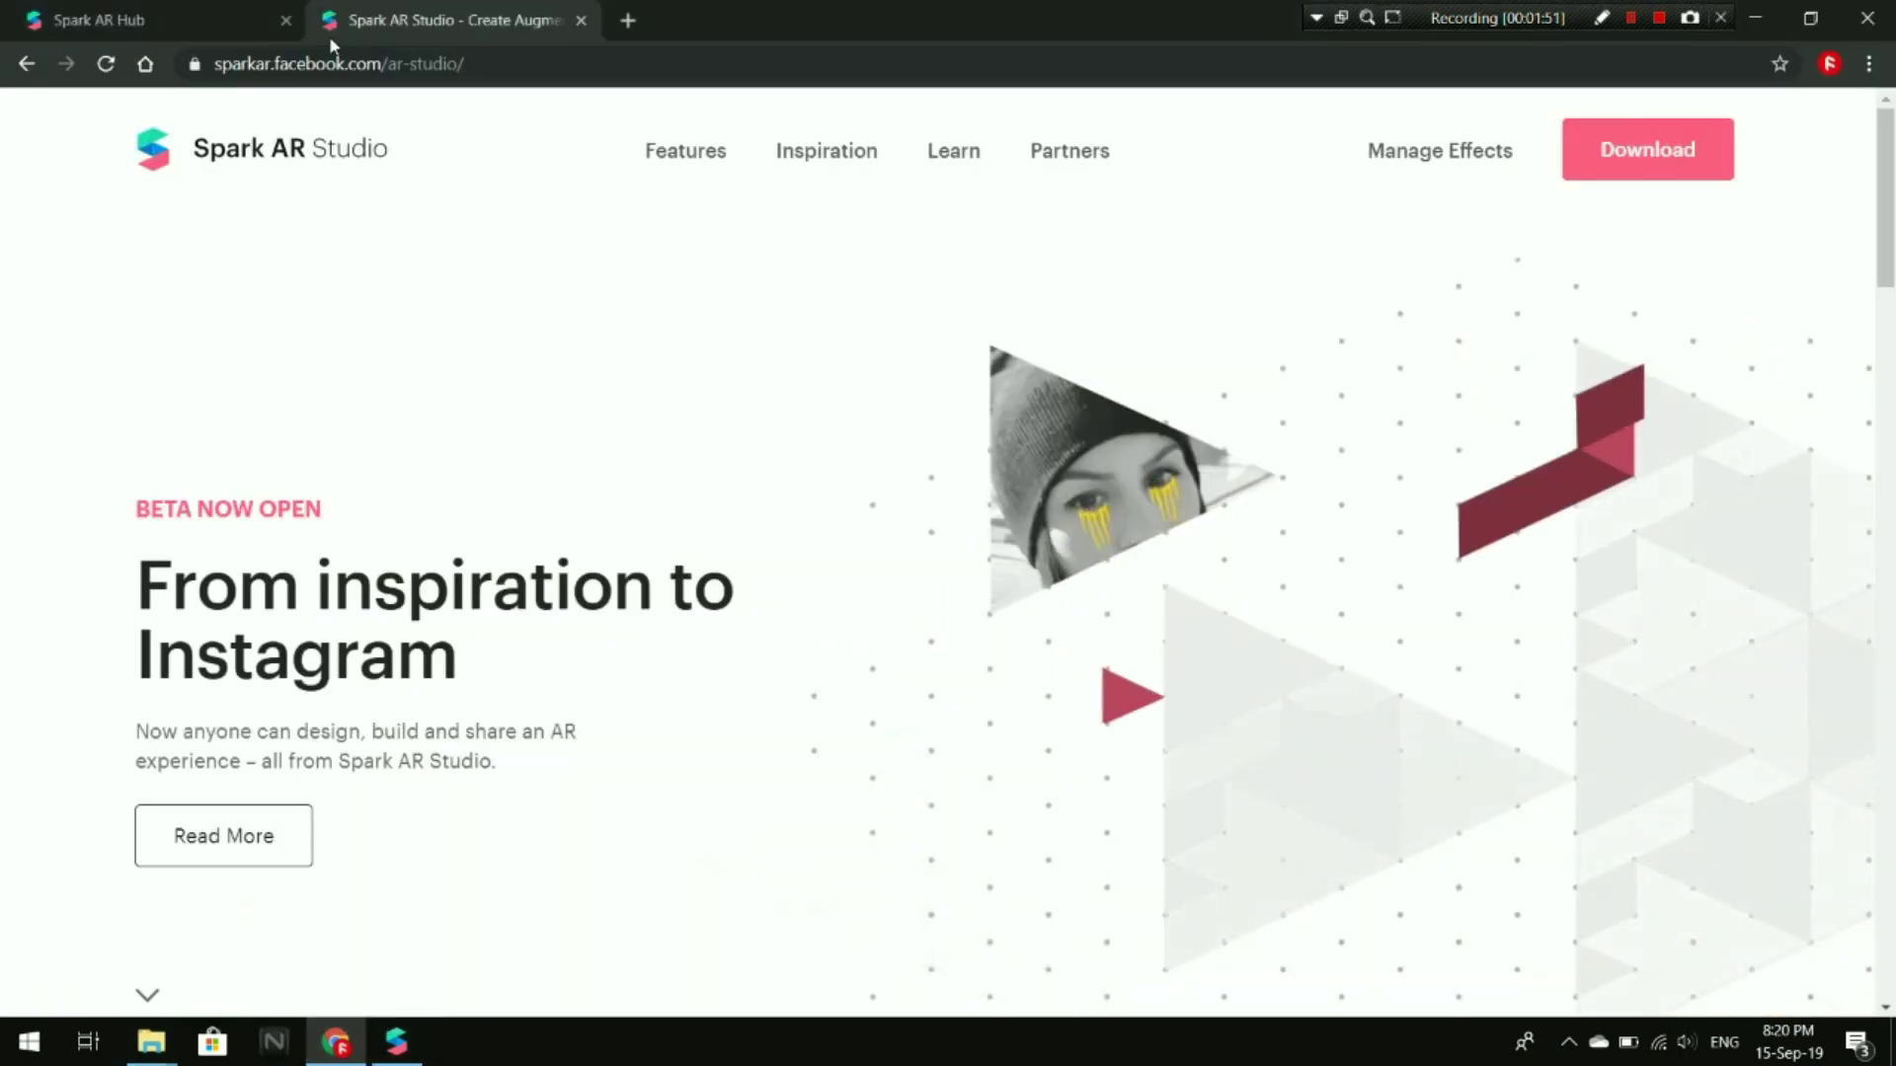
mouse_move(158, 1042)
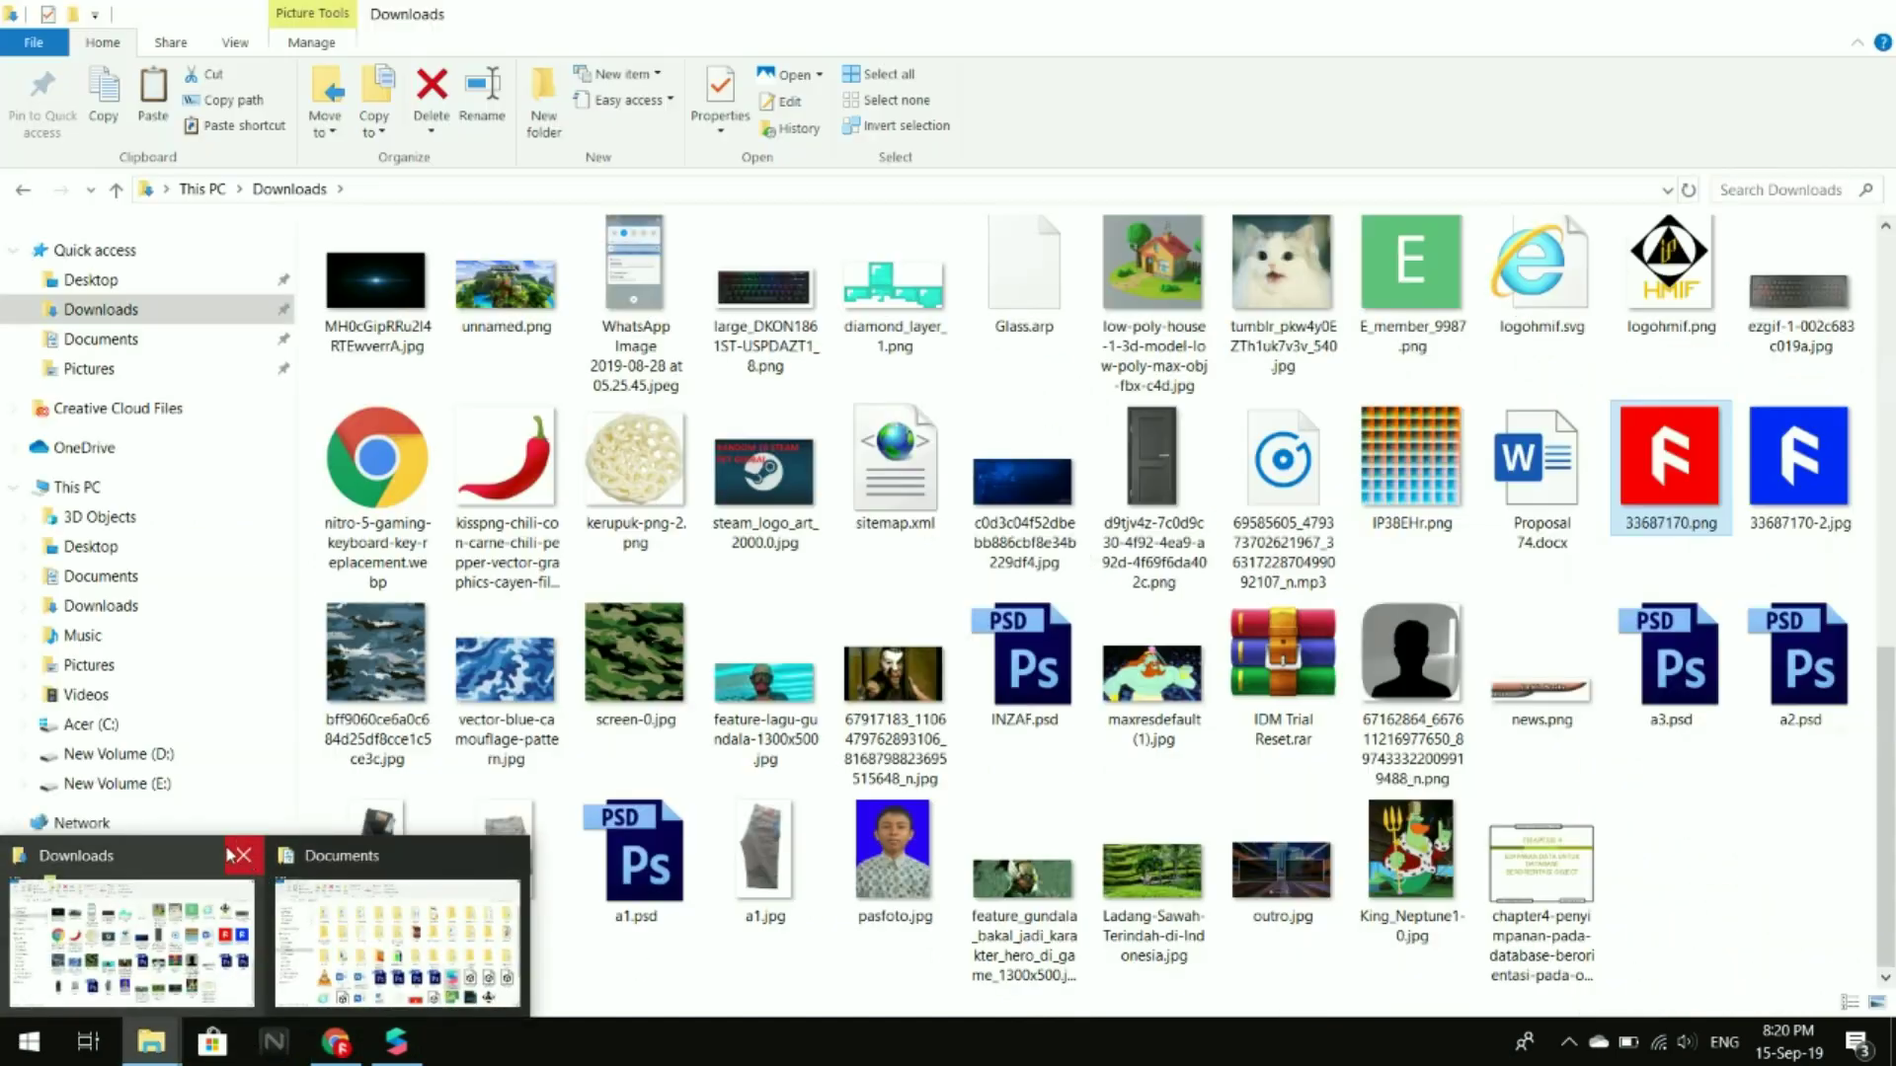
click(233, 851)
click(214, 936)
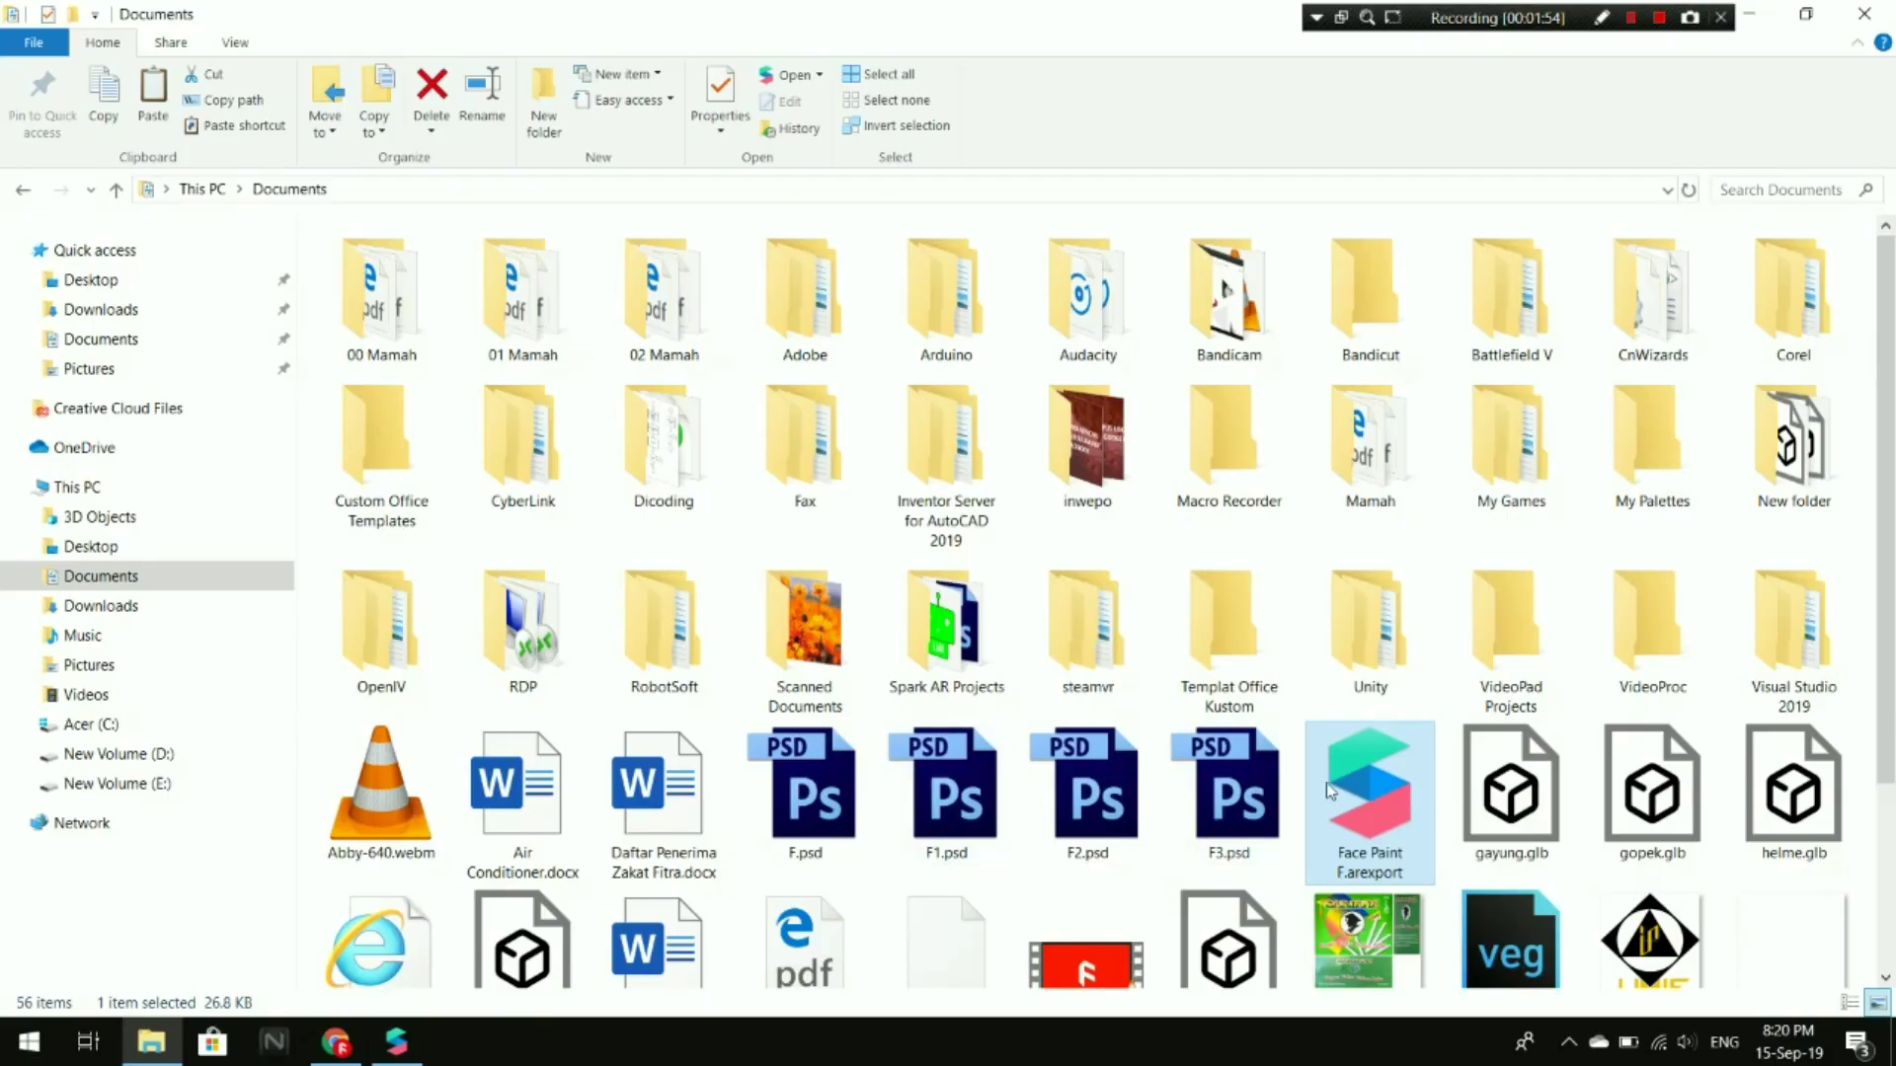
- Switch to the Spark AR Hub page in Chrome and look through the managed effects and account selector
key(alt+Tab)
click(123, 12)
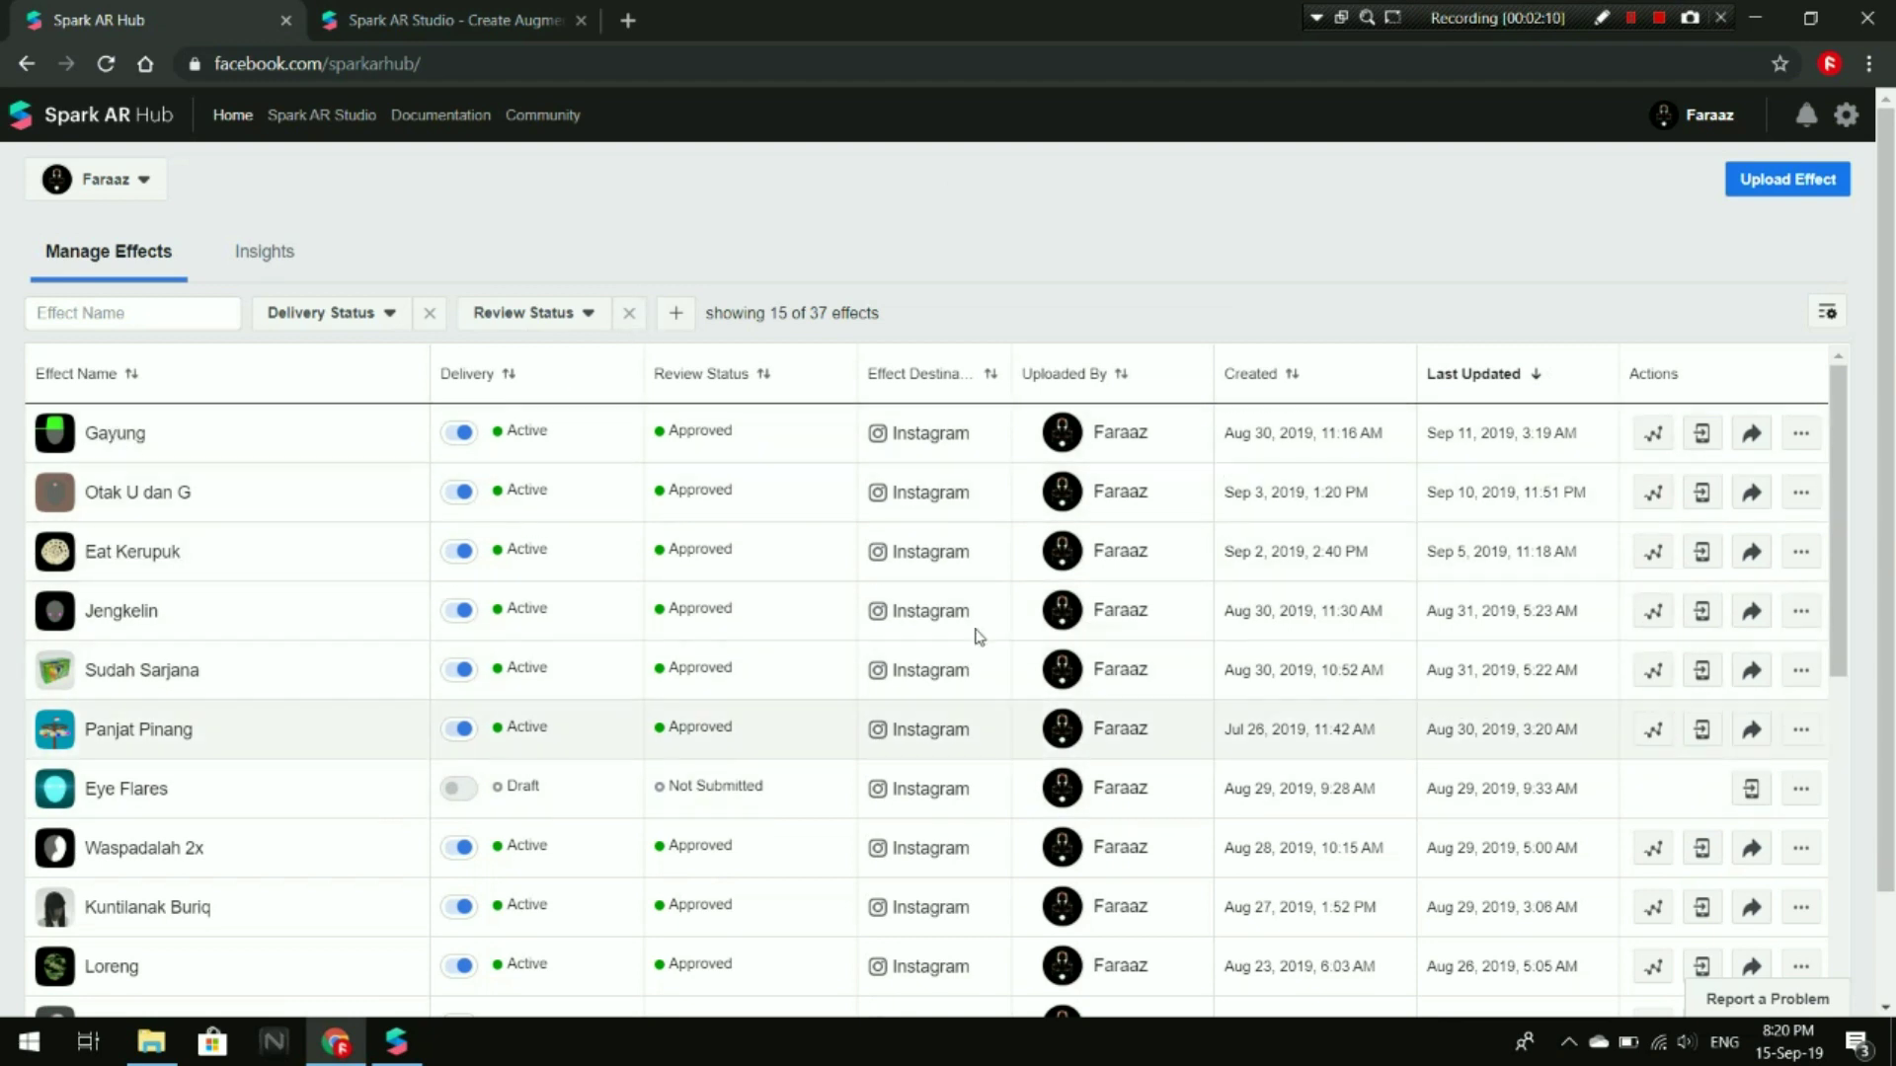
scroll(233, 601, down, 6)
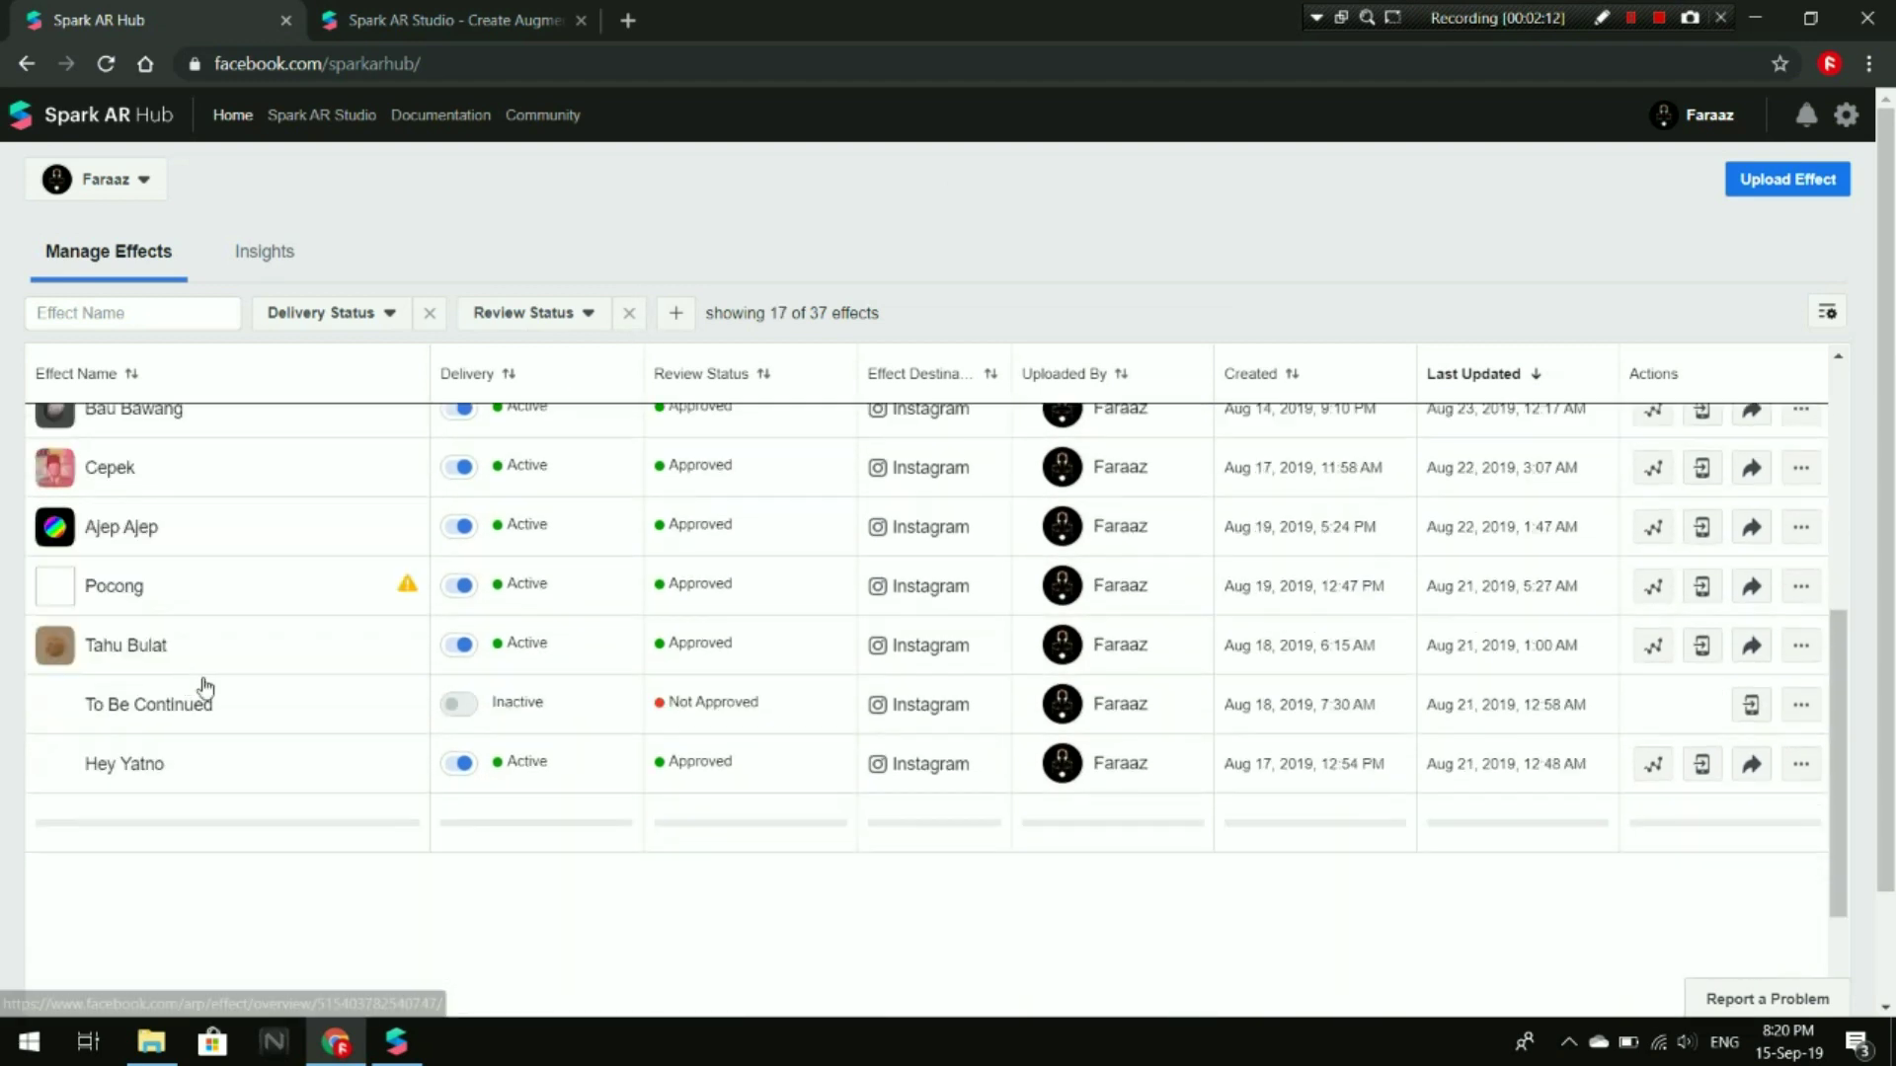
scroll(220, 657, down, 5)
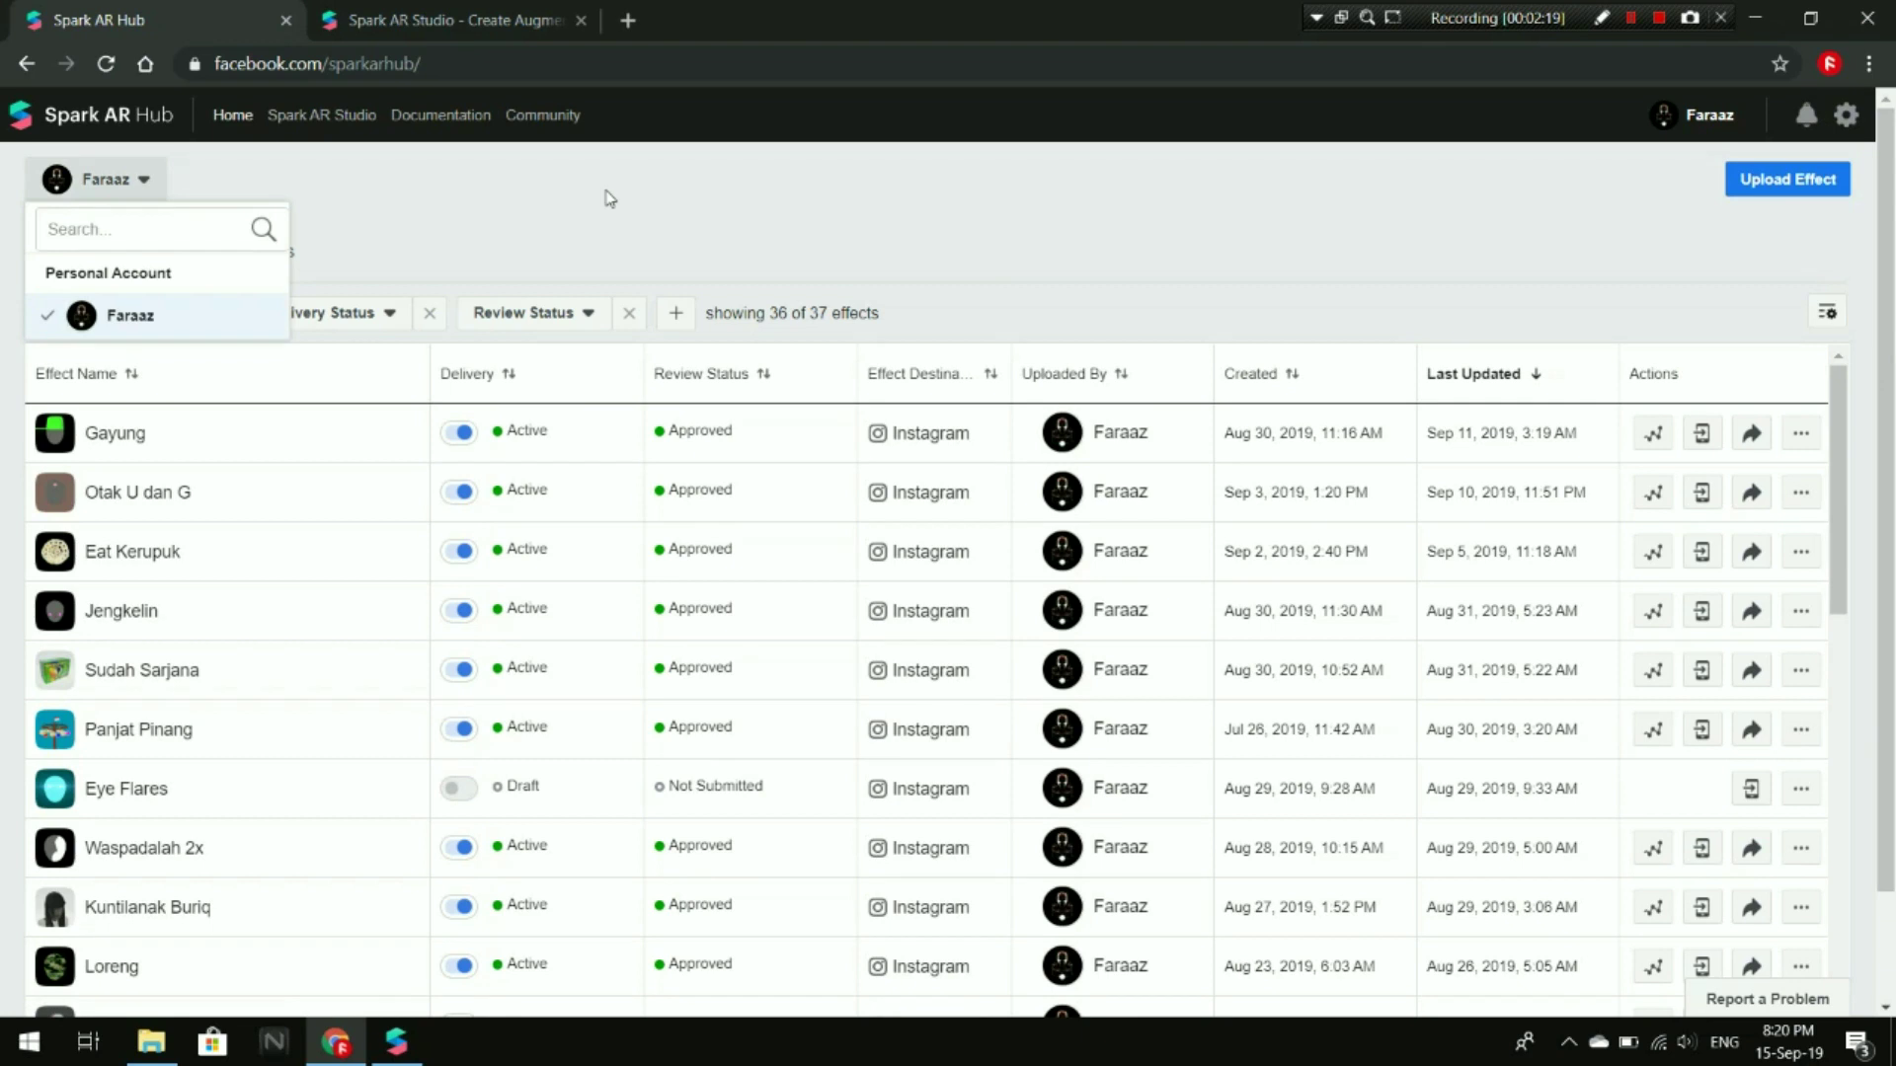
click(701, 208)
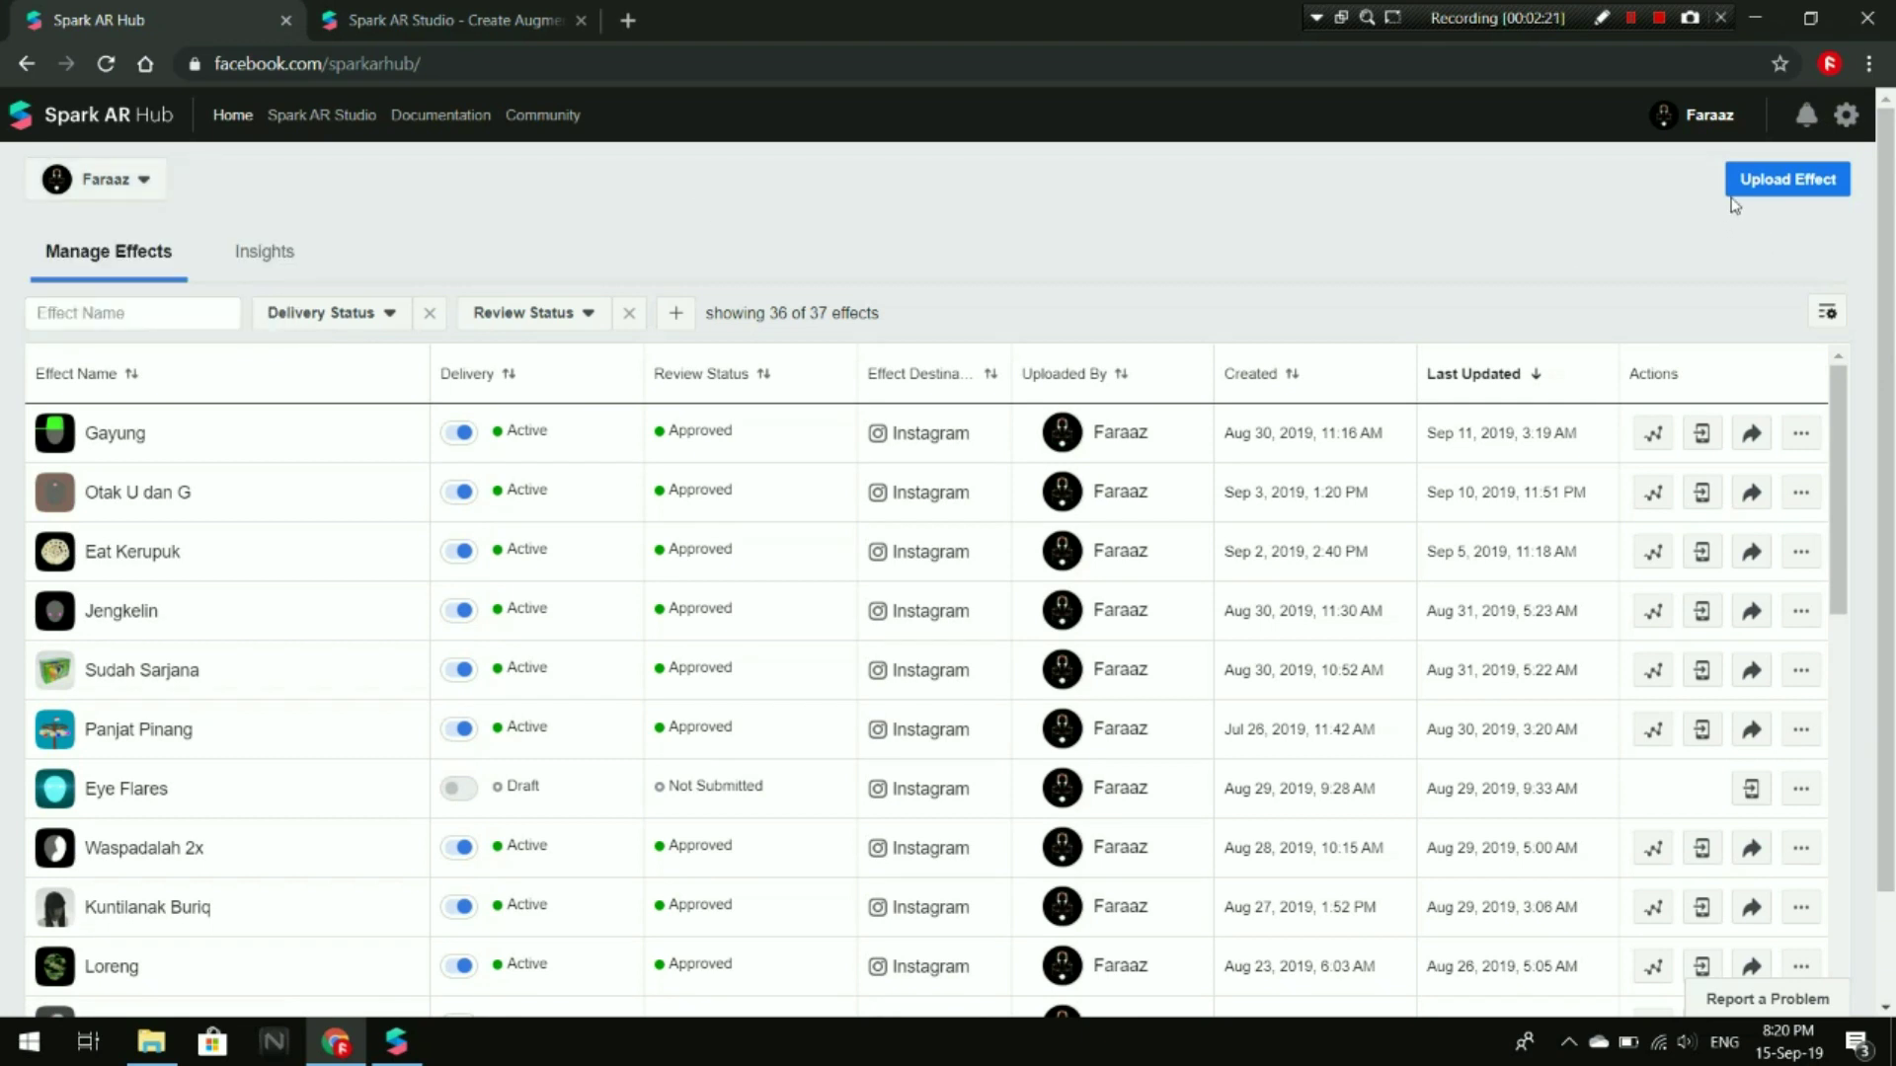
- Start a new effect upload and choose Instagram as the effect destination
click(1784, 187)
click(1786, 190)
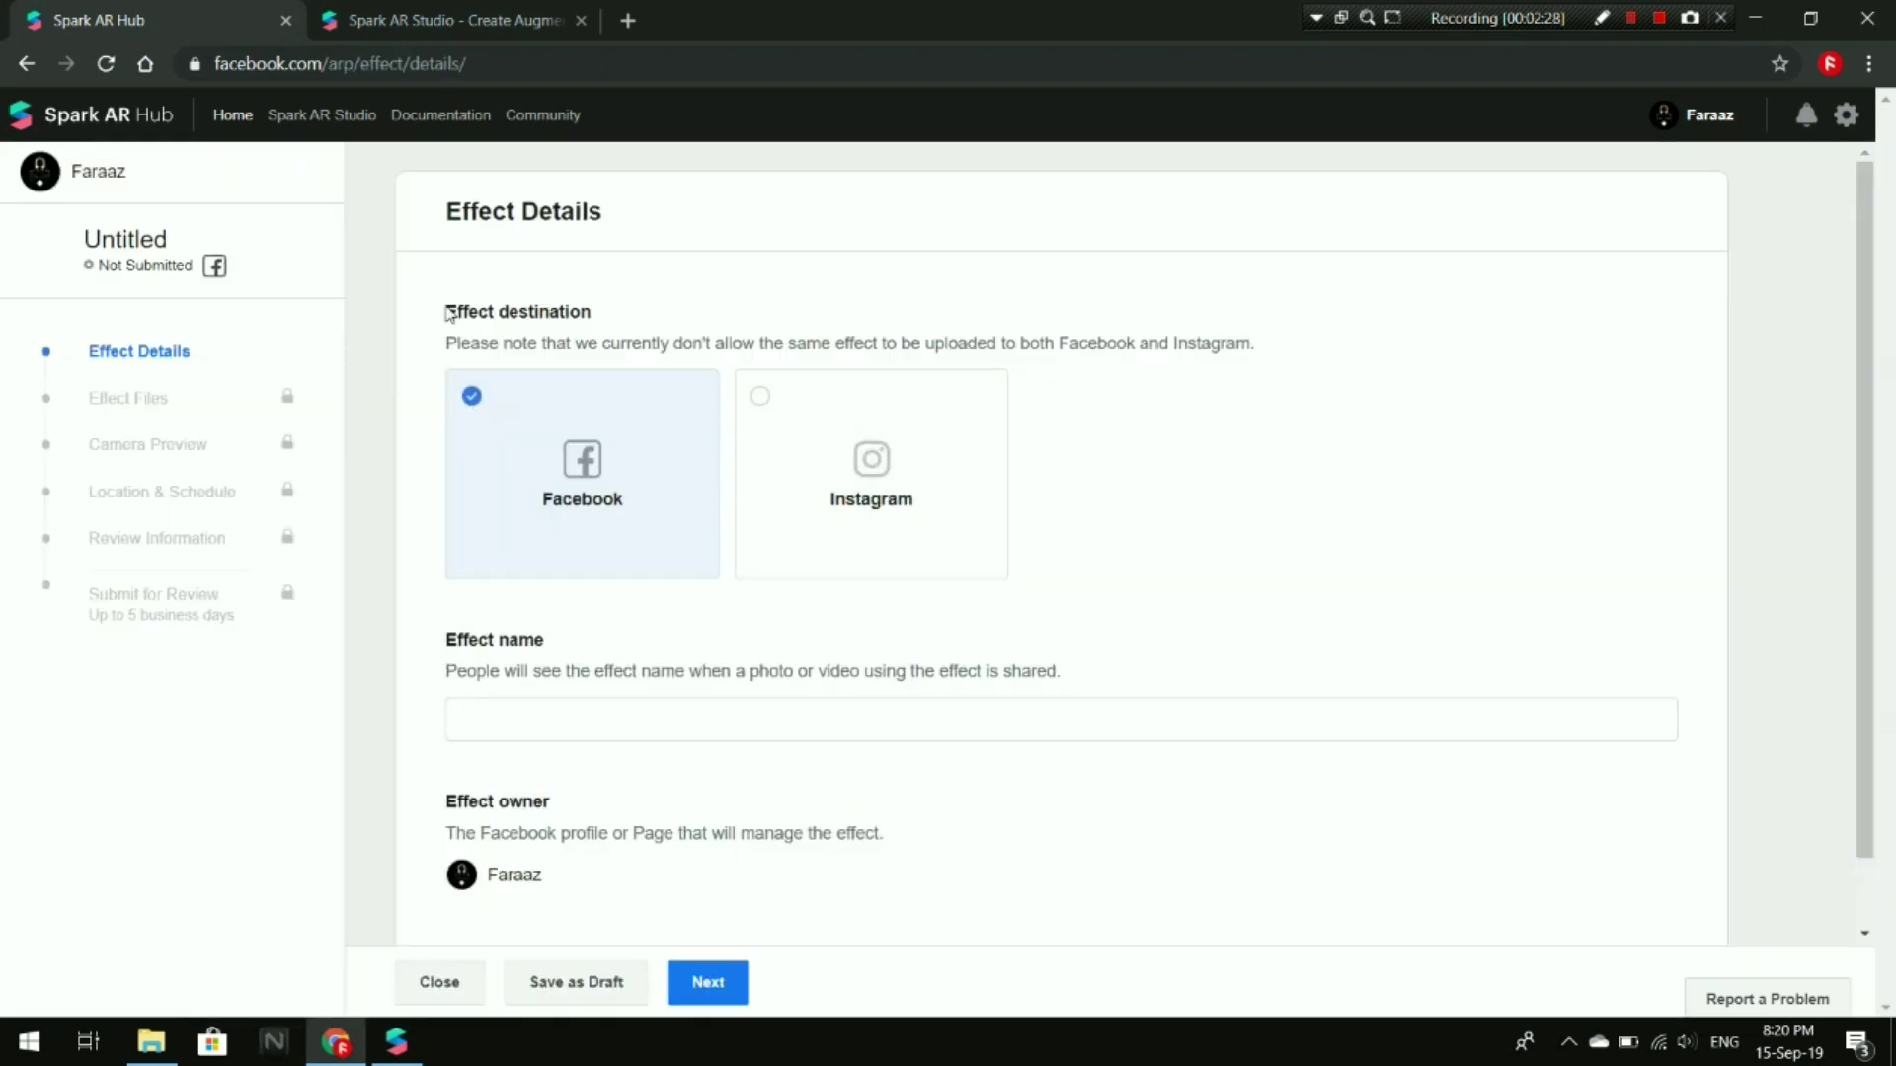
drag(446, 314, 592, 314)
click(532, 341)
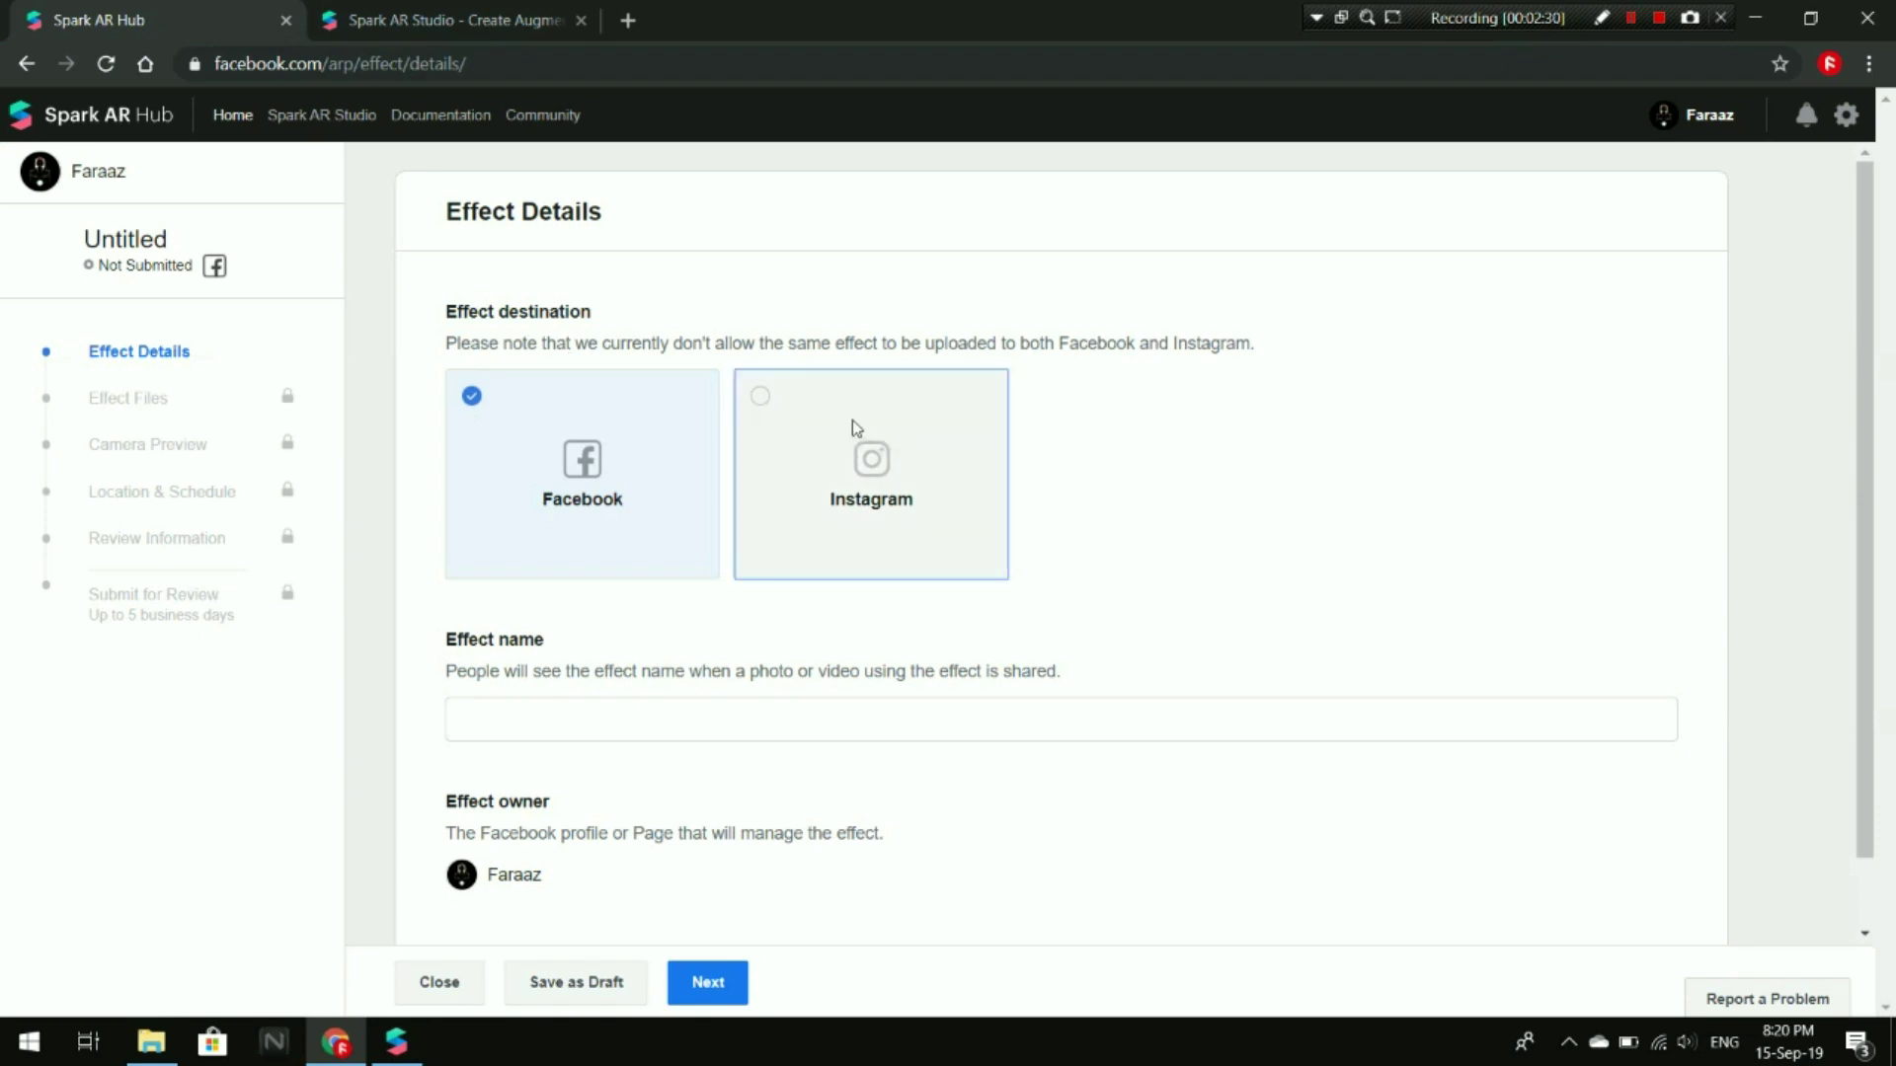
click(856, 428)
- Name the effect "F Paint" and review the remaining effect details
click(619, 721)
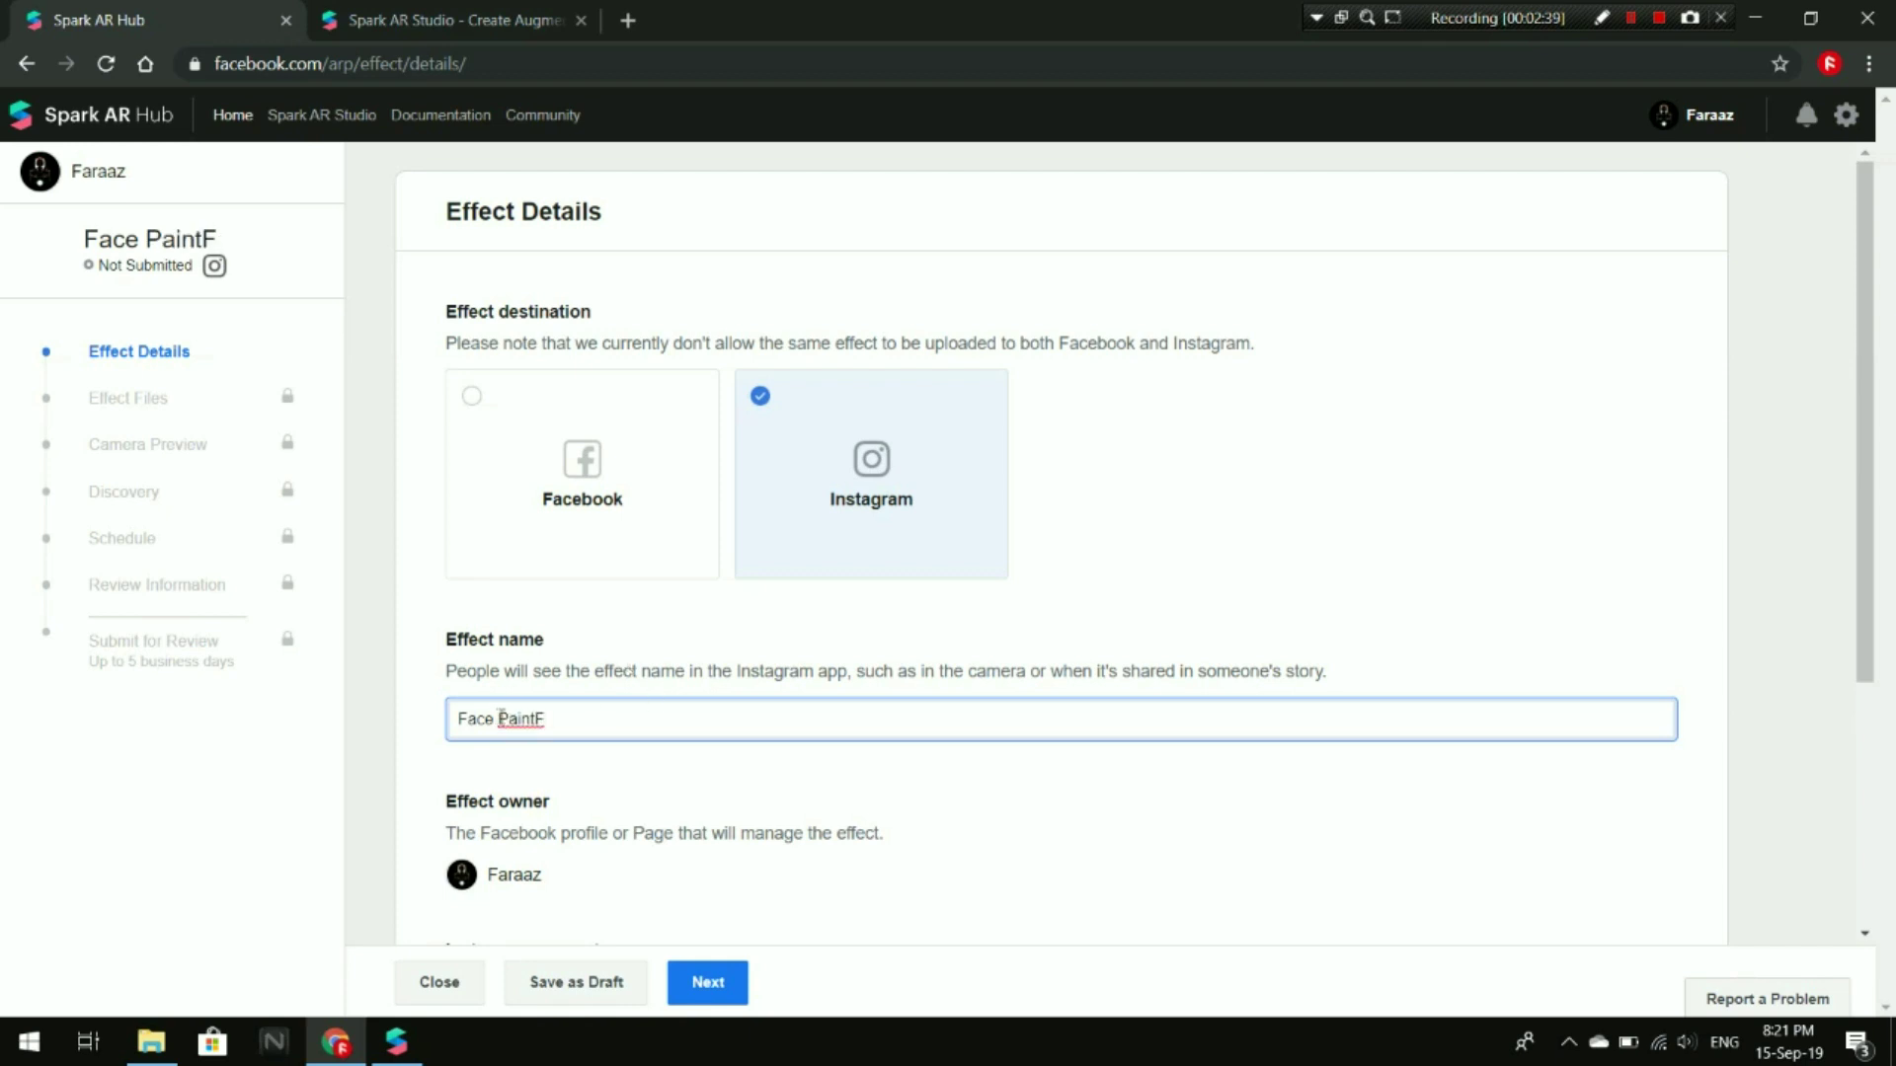
drag(495, 718, 466, 719)
key(BackSpace)
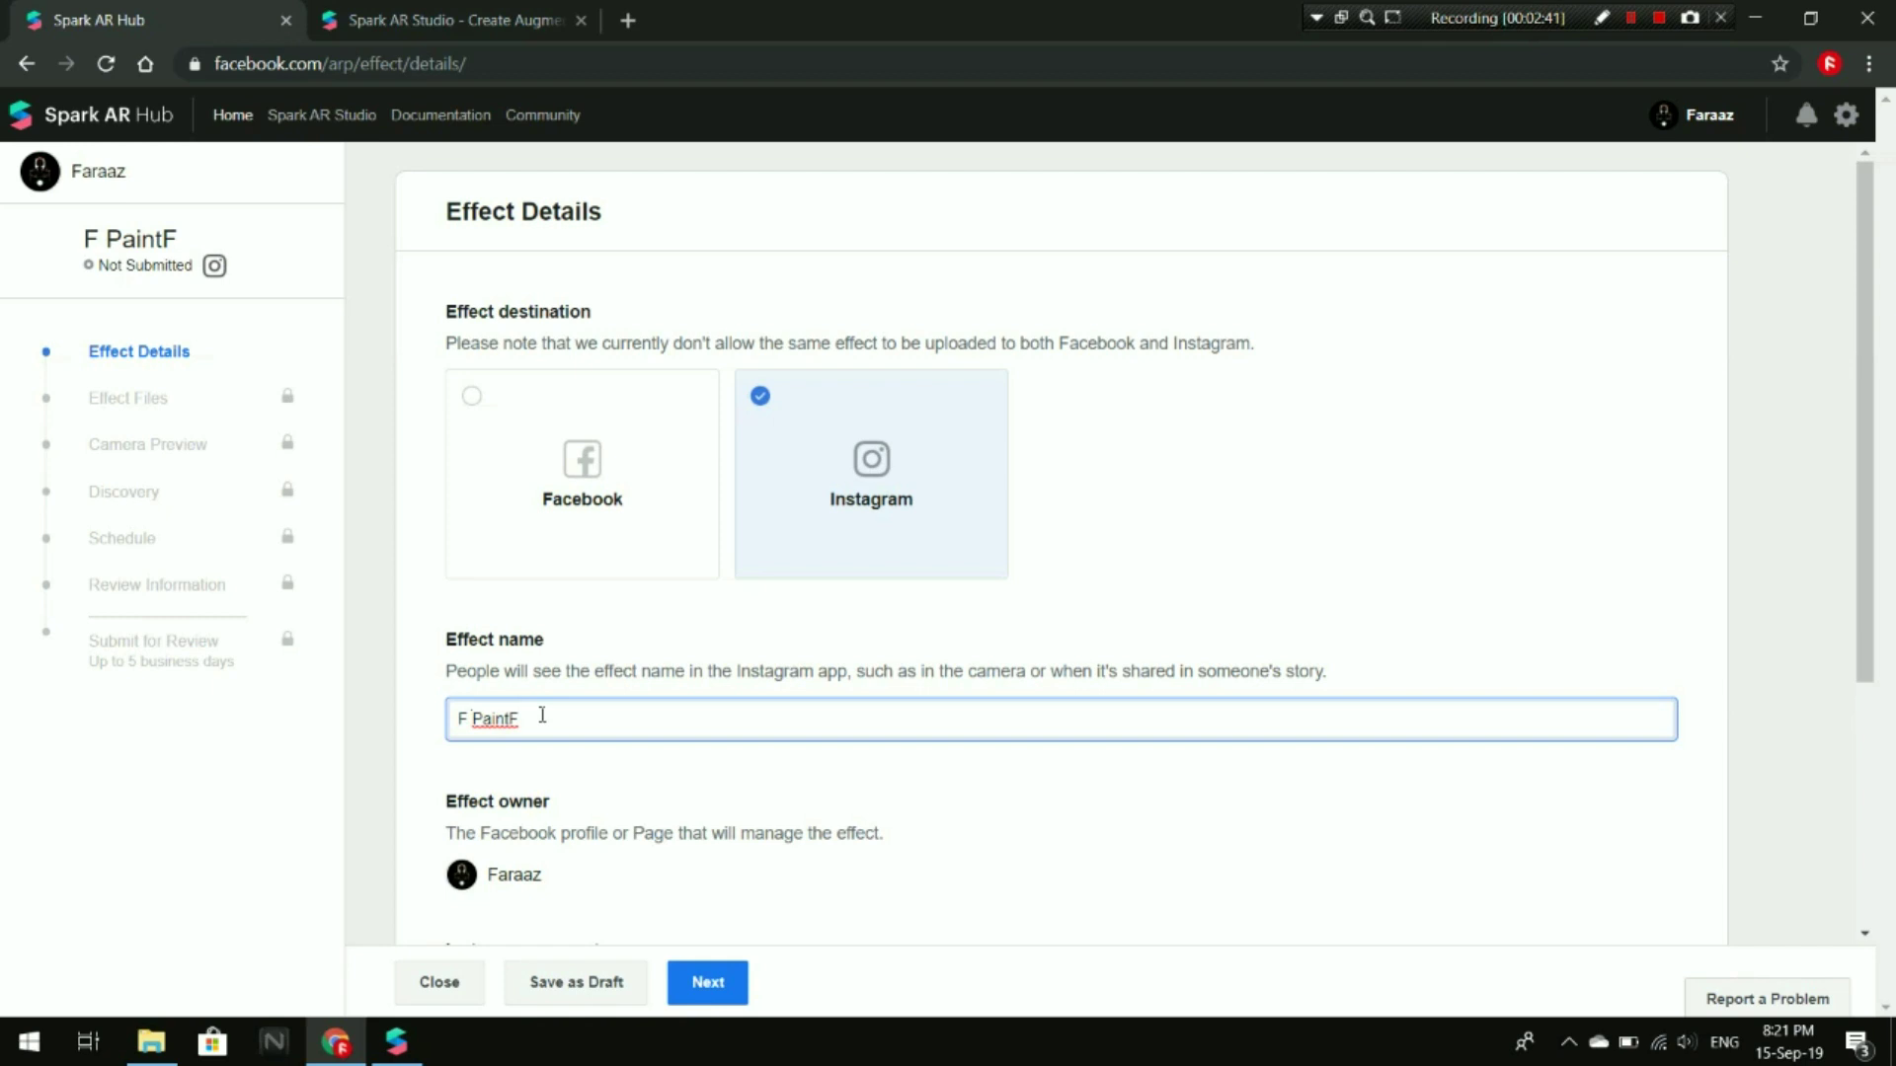
click(755, 858)
scroll(732, 678, down, 4)
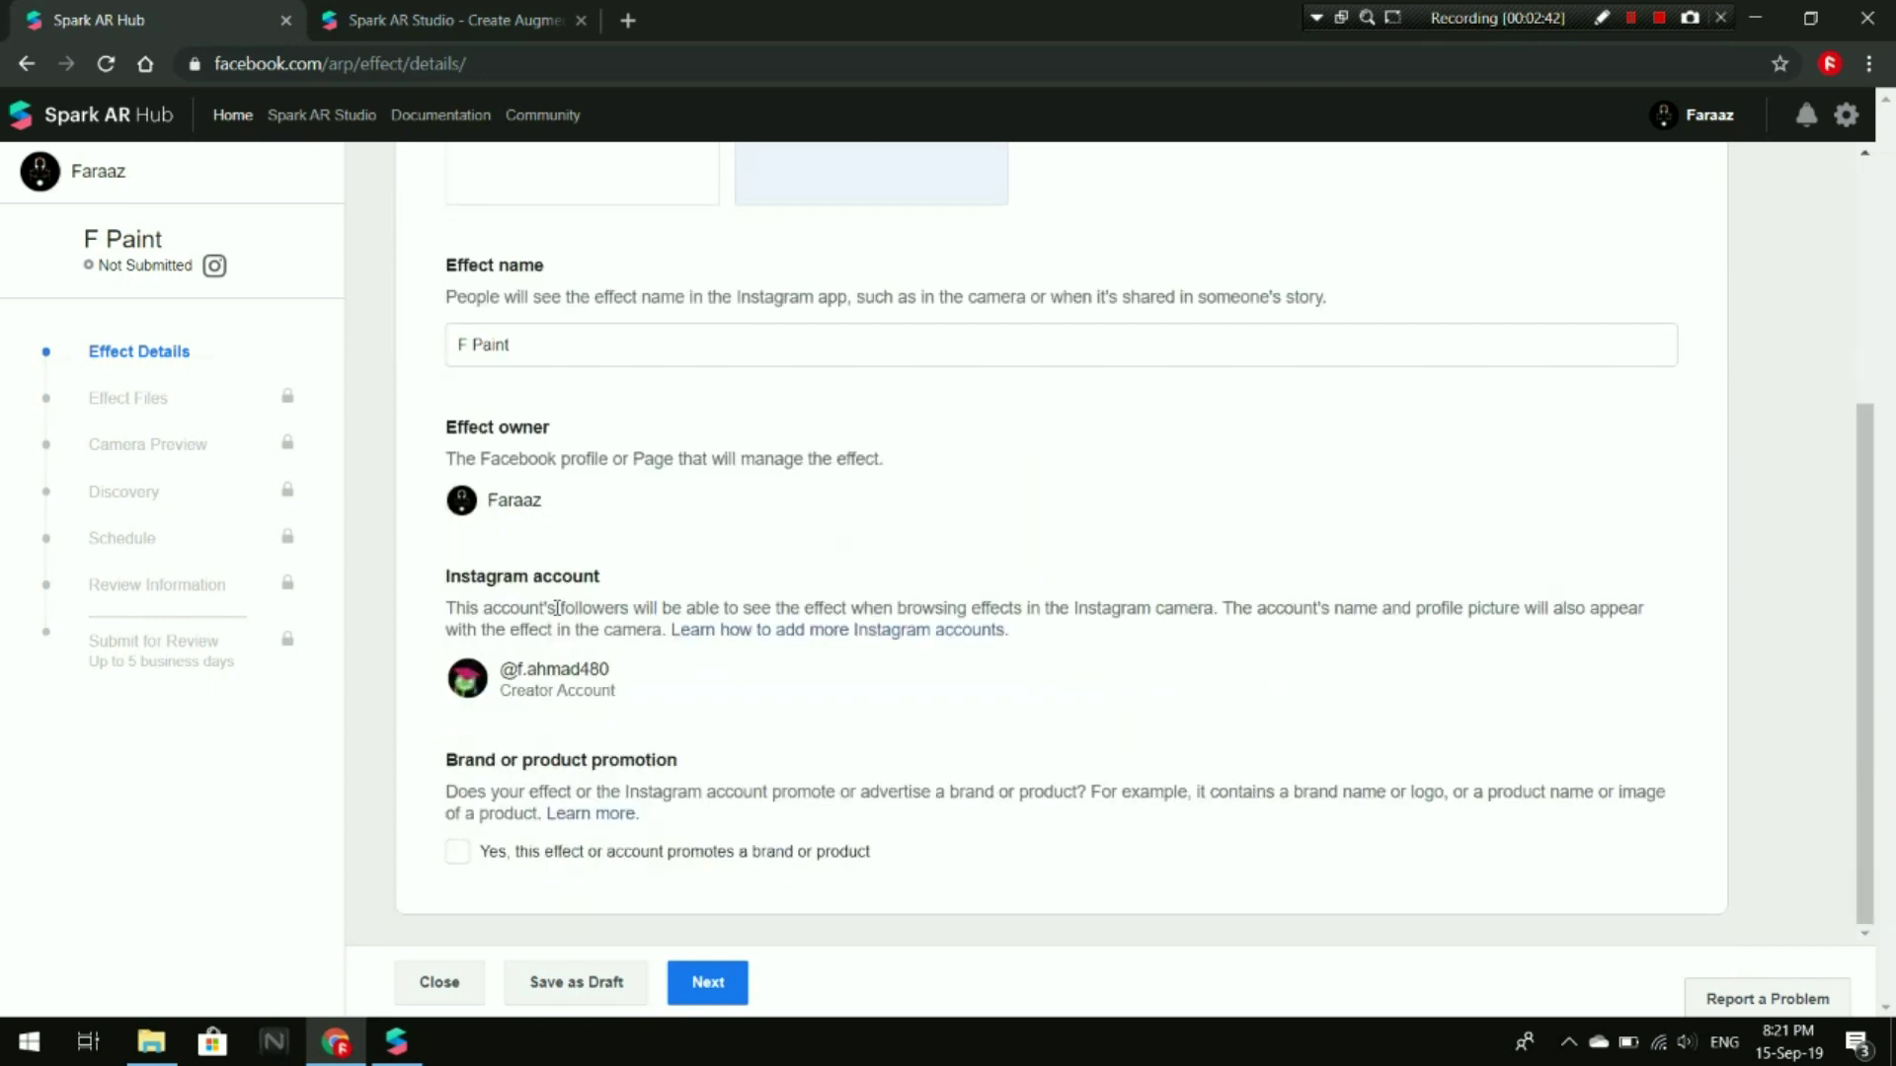
scroll(592, 740, up, 3)
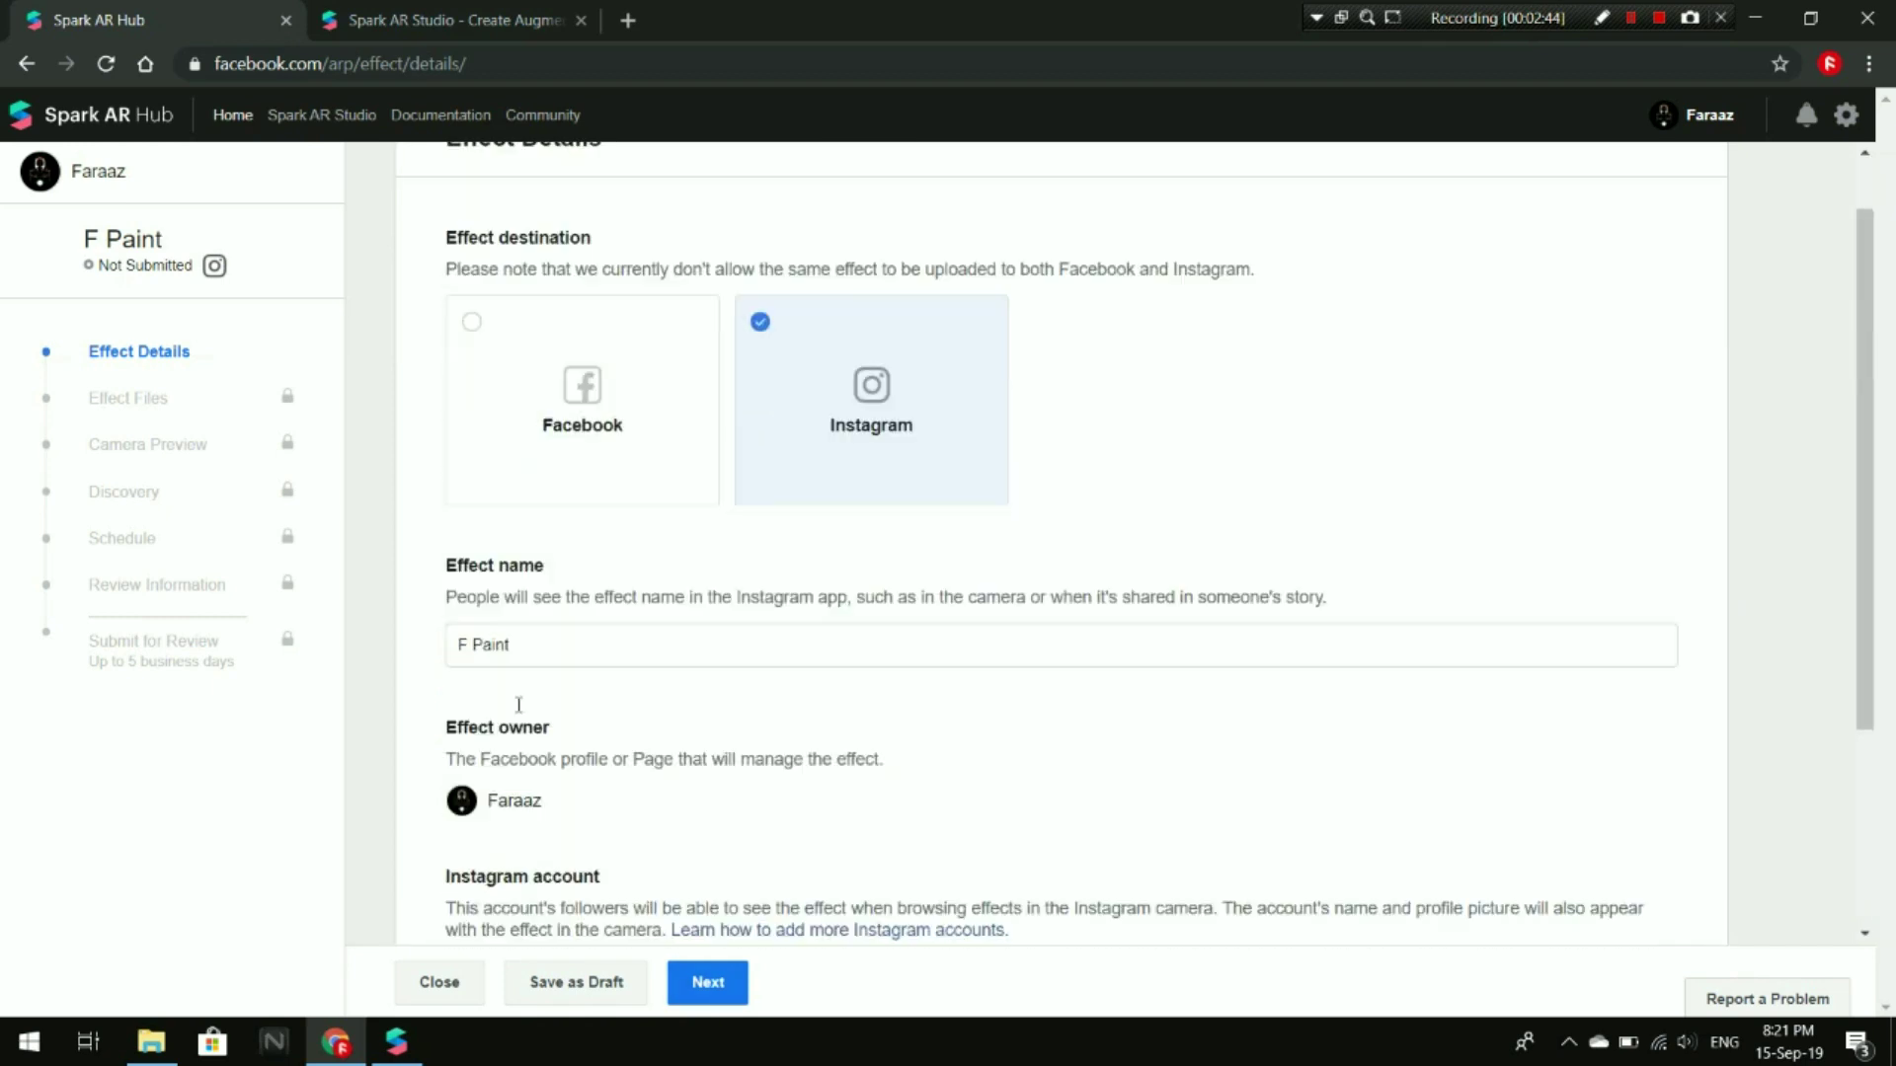
- Review the effect owner and Instagram account sections of the effect details
scroll(516, 707, down, 2)
drag(446, 550, 724, 554)
click(461, 593)
drag(443, 584, 884, 585)
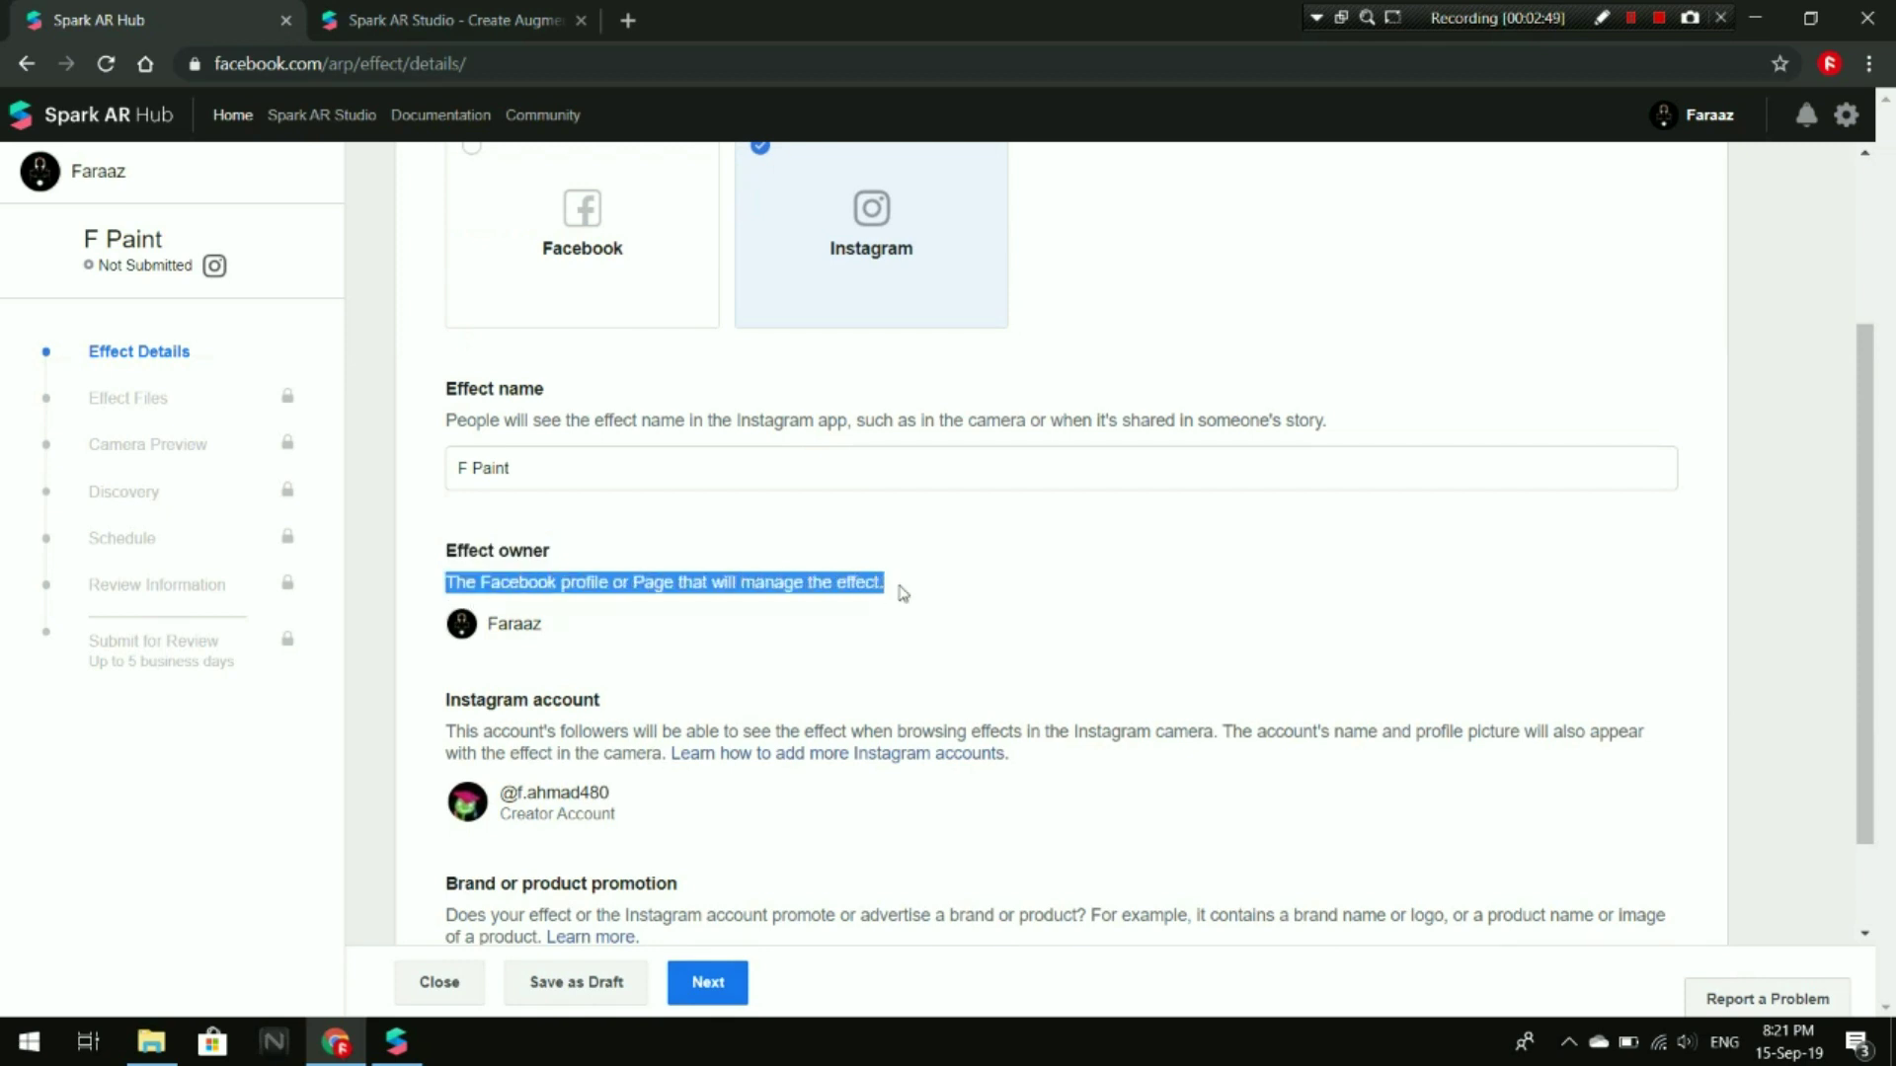
click(448, 575)
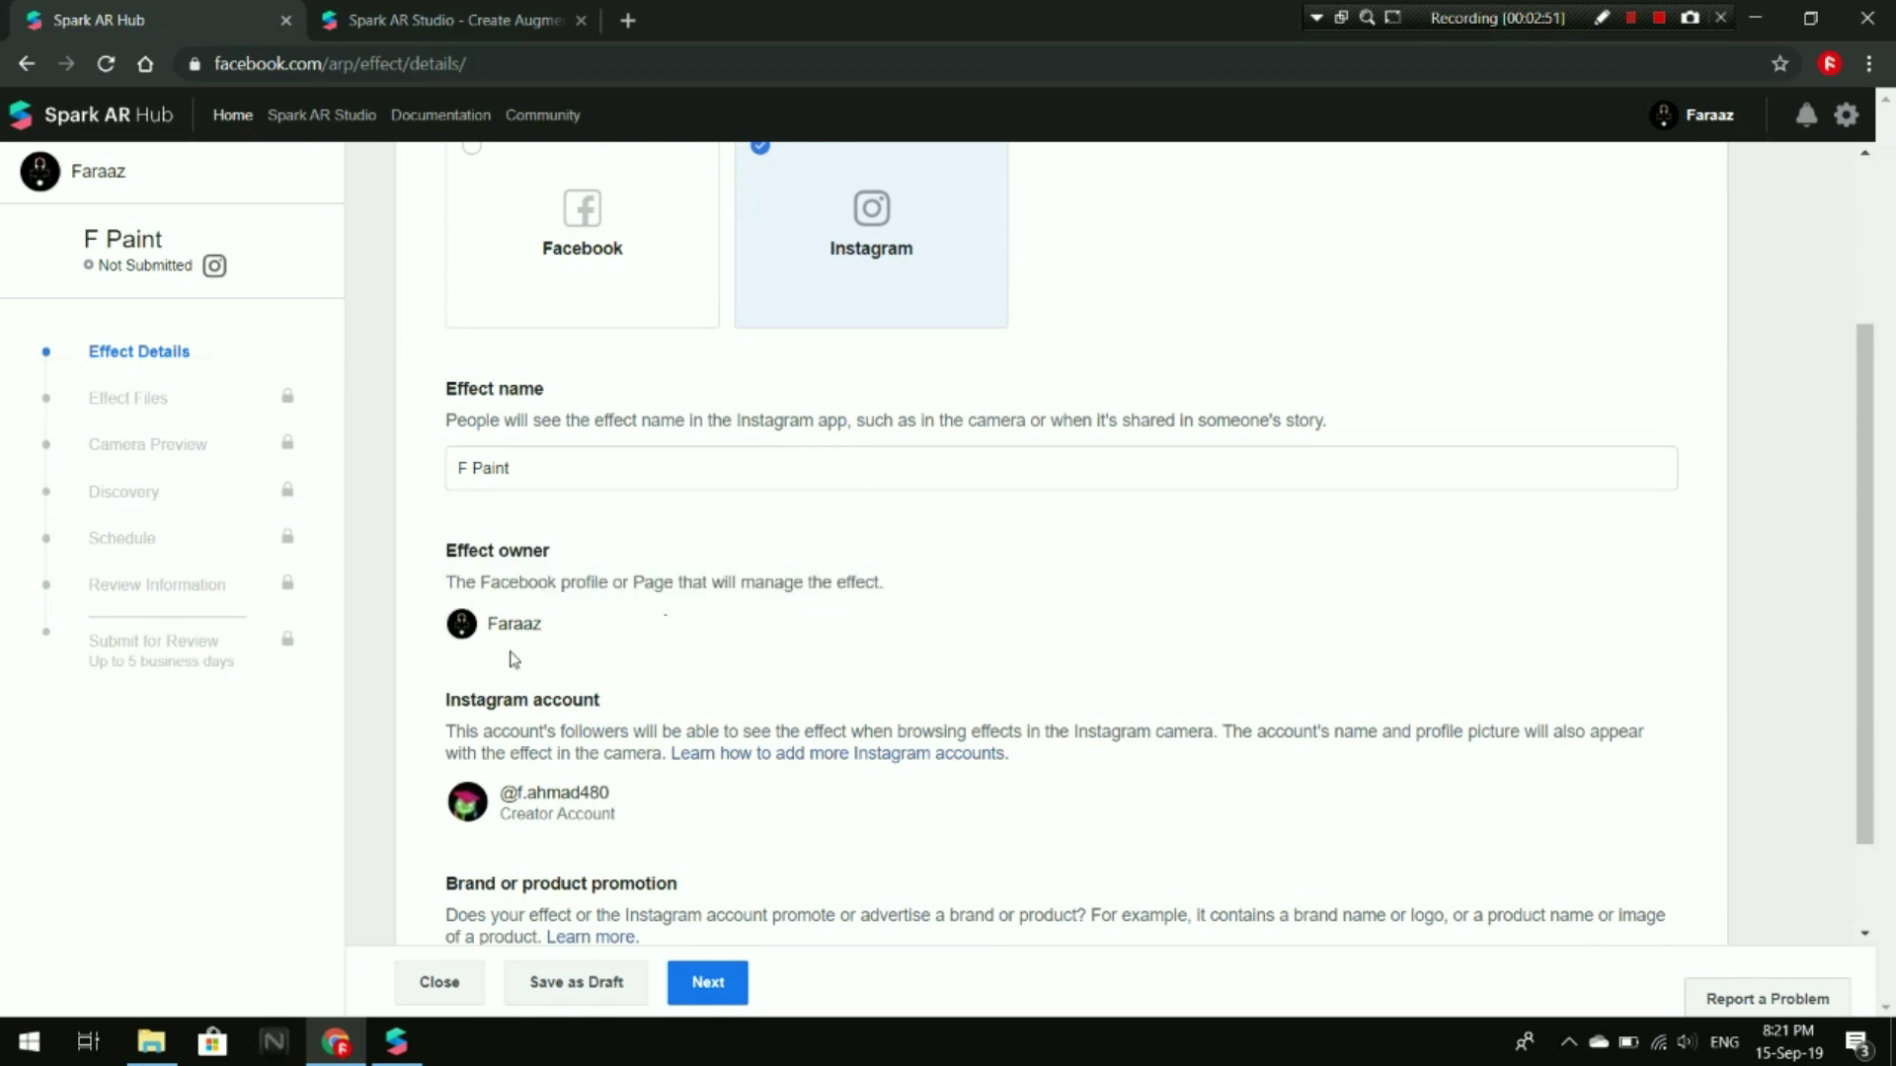
scroll(511, 731, down, 2)
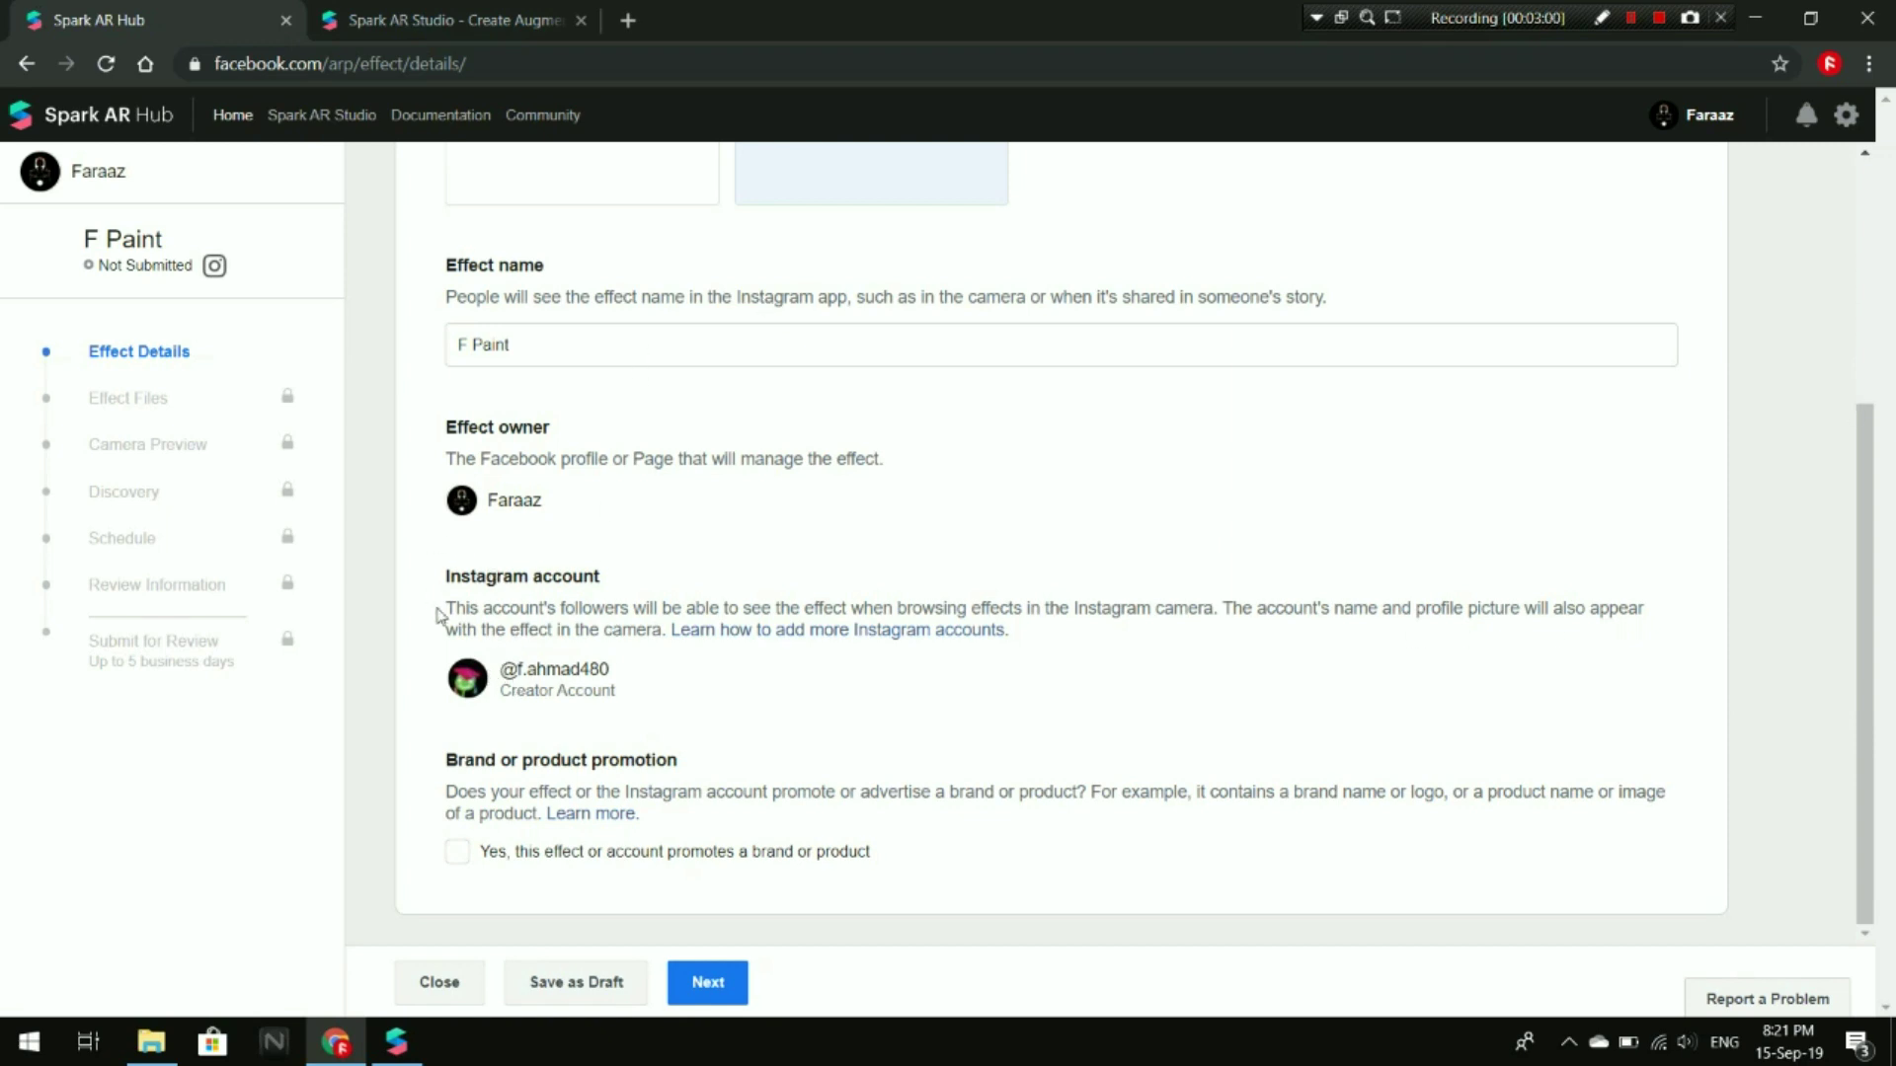
drag(501, 670, 643, 676)
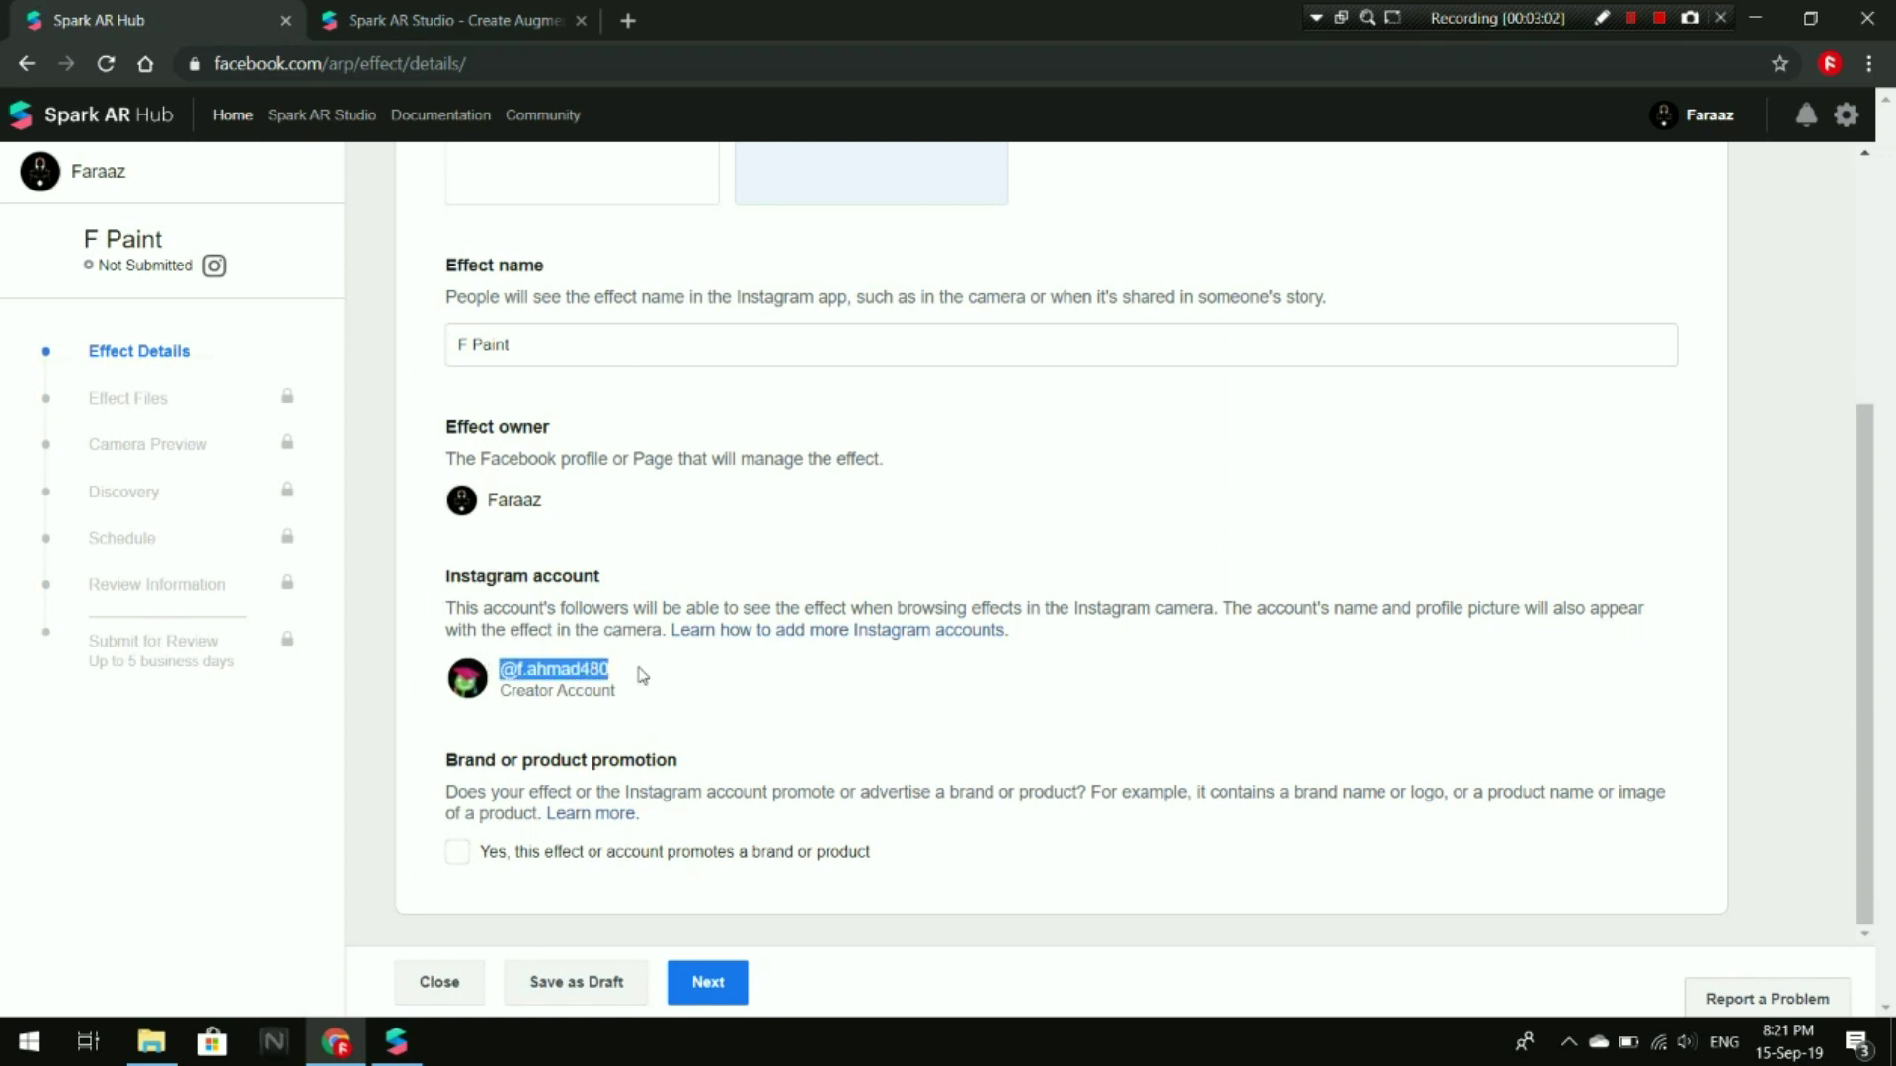
click(524, 668)
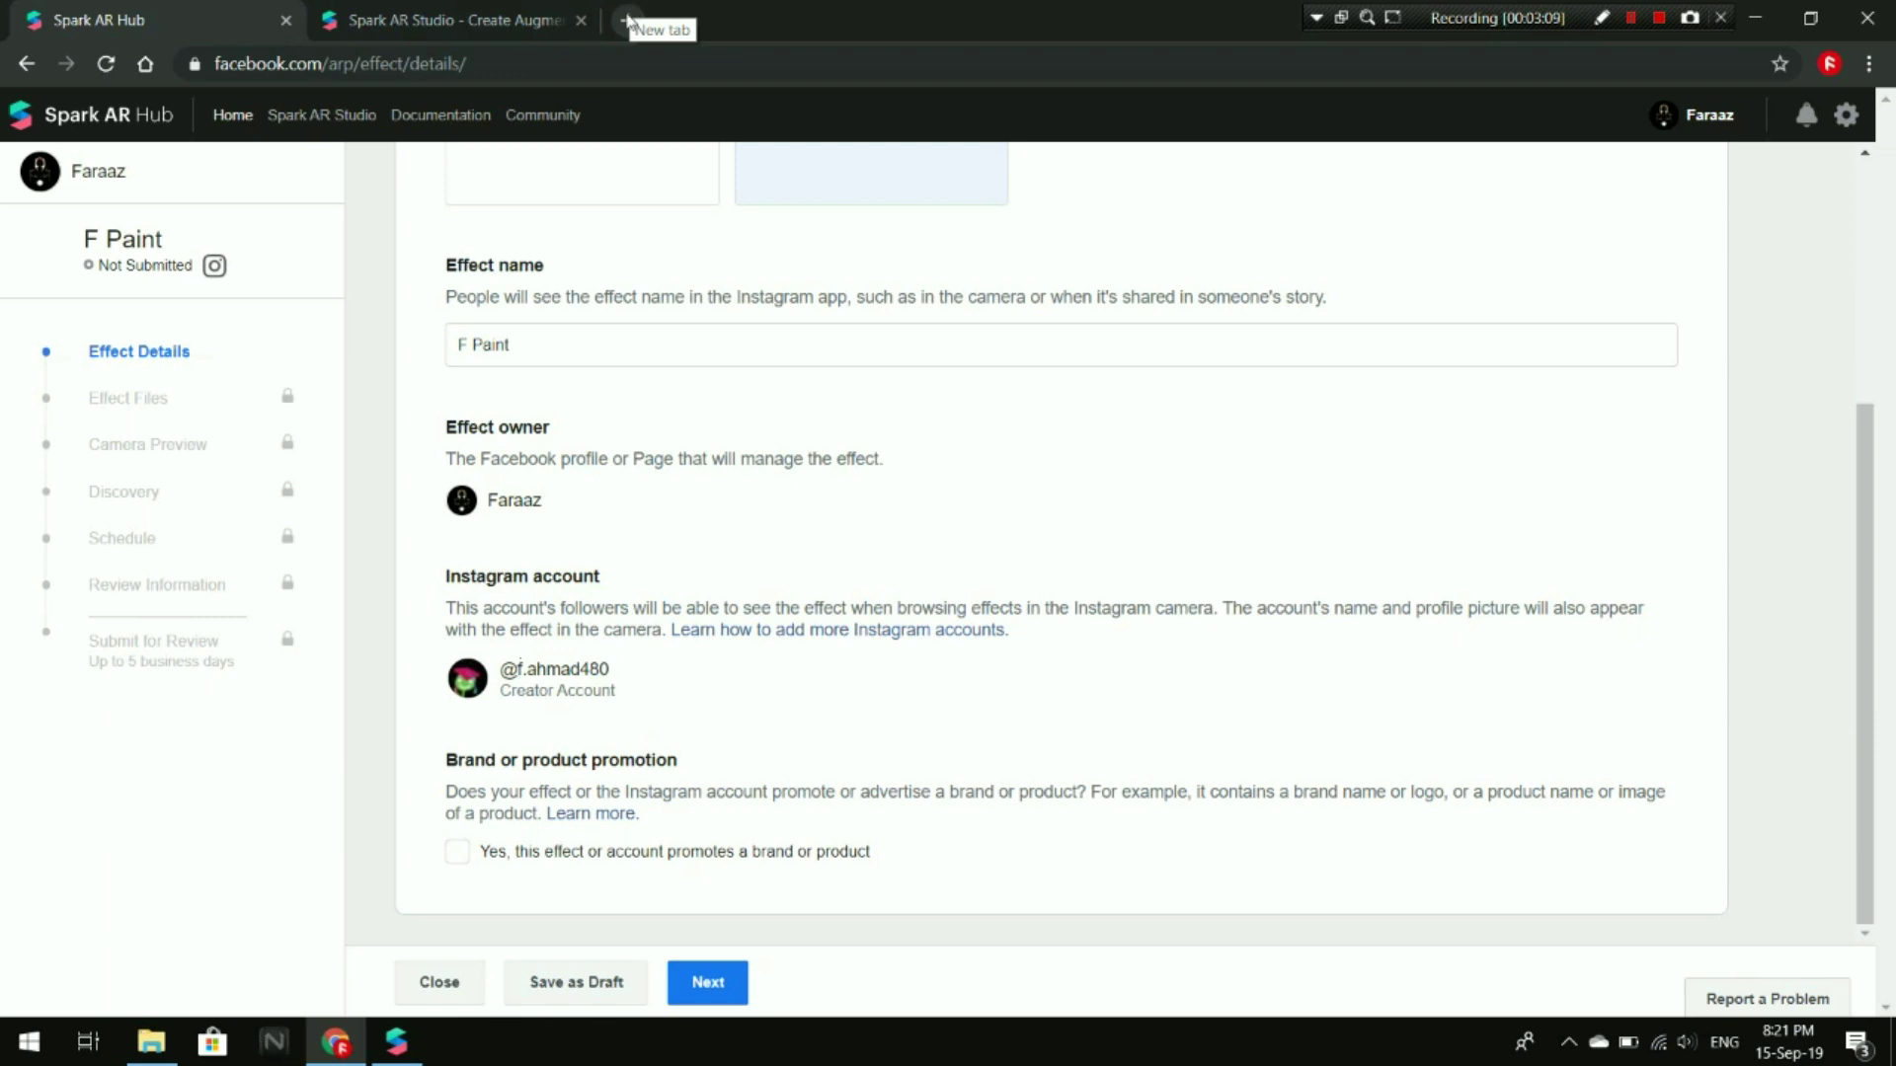
scroll(538, 464, up, 4)
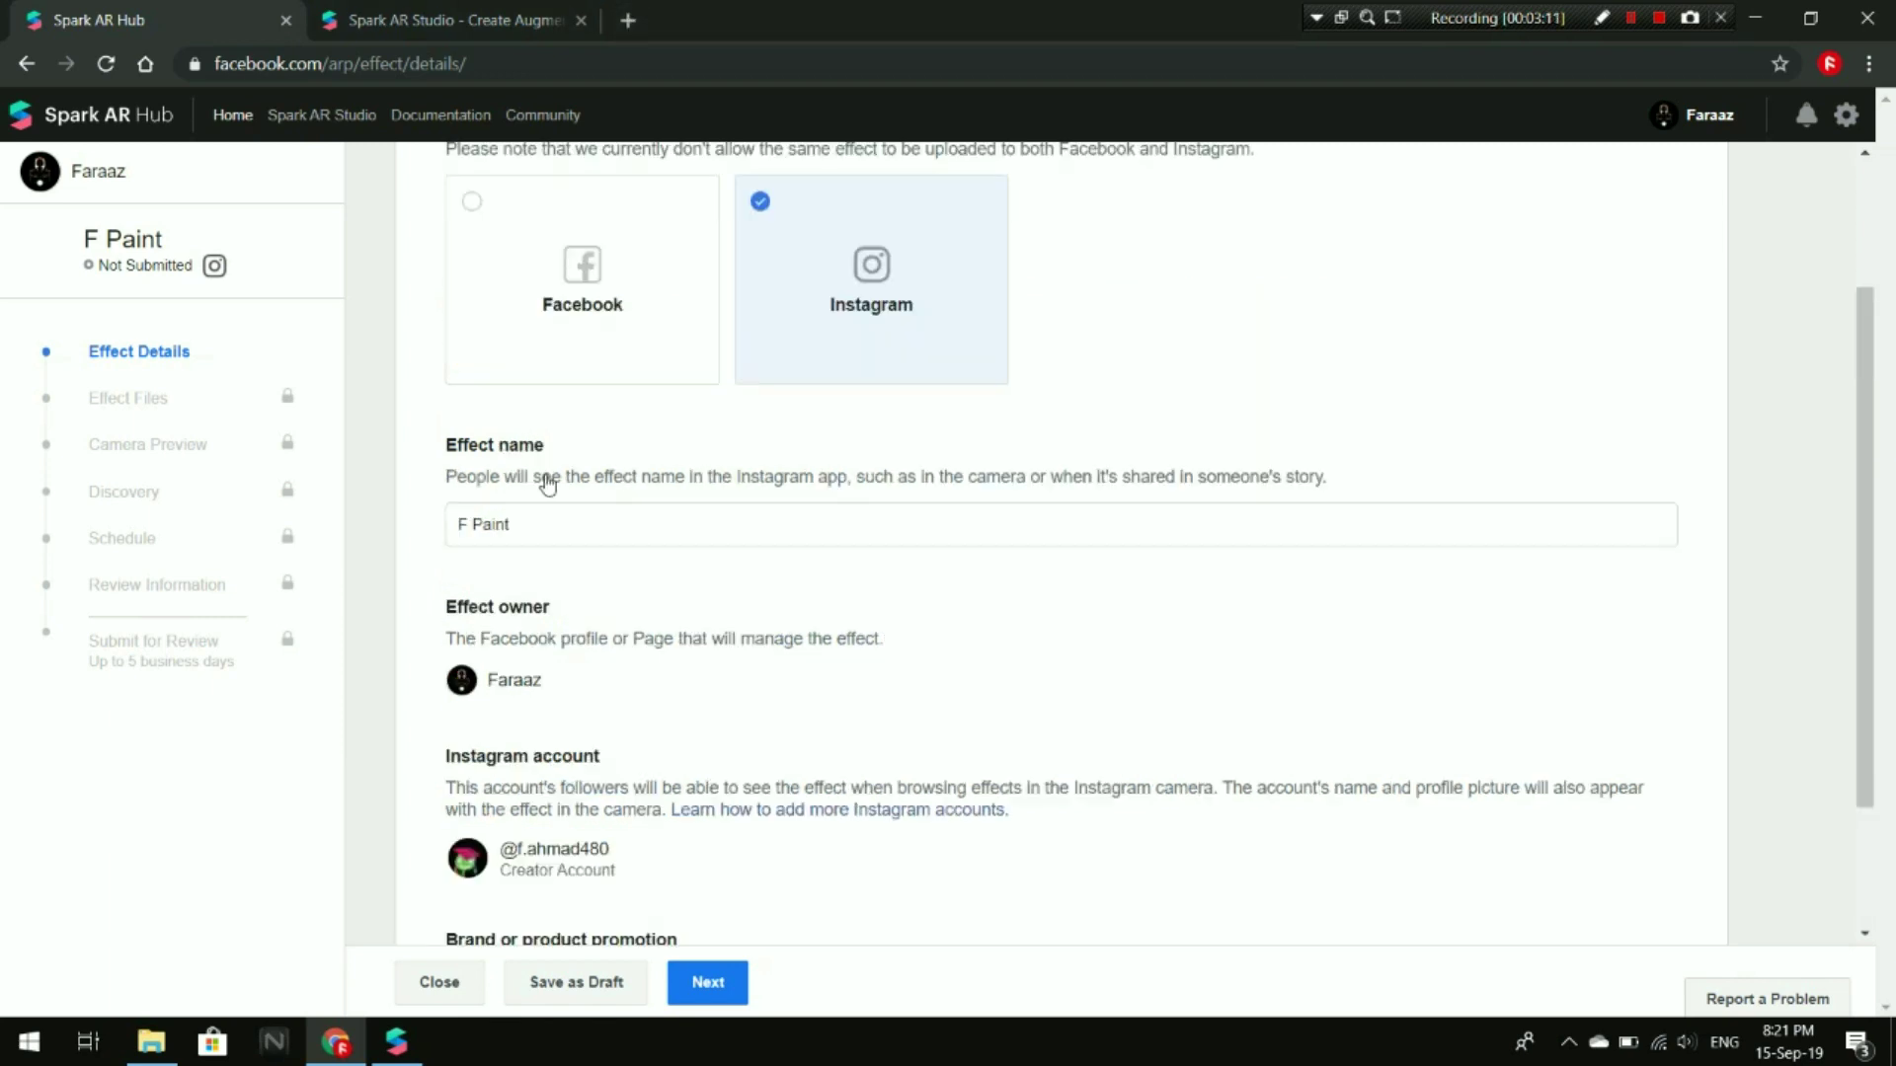
scroll(948, 573, down, 2)
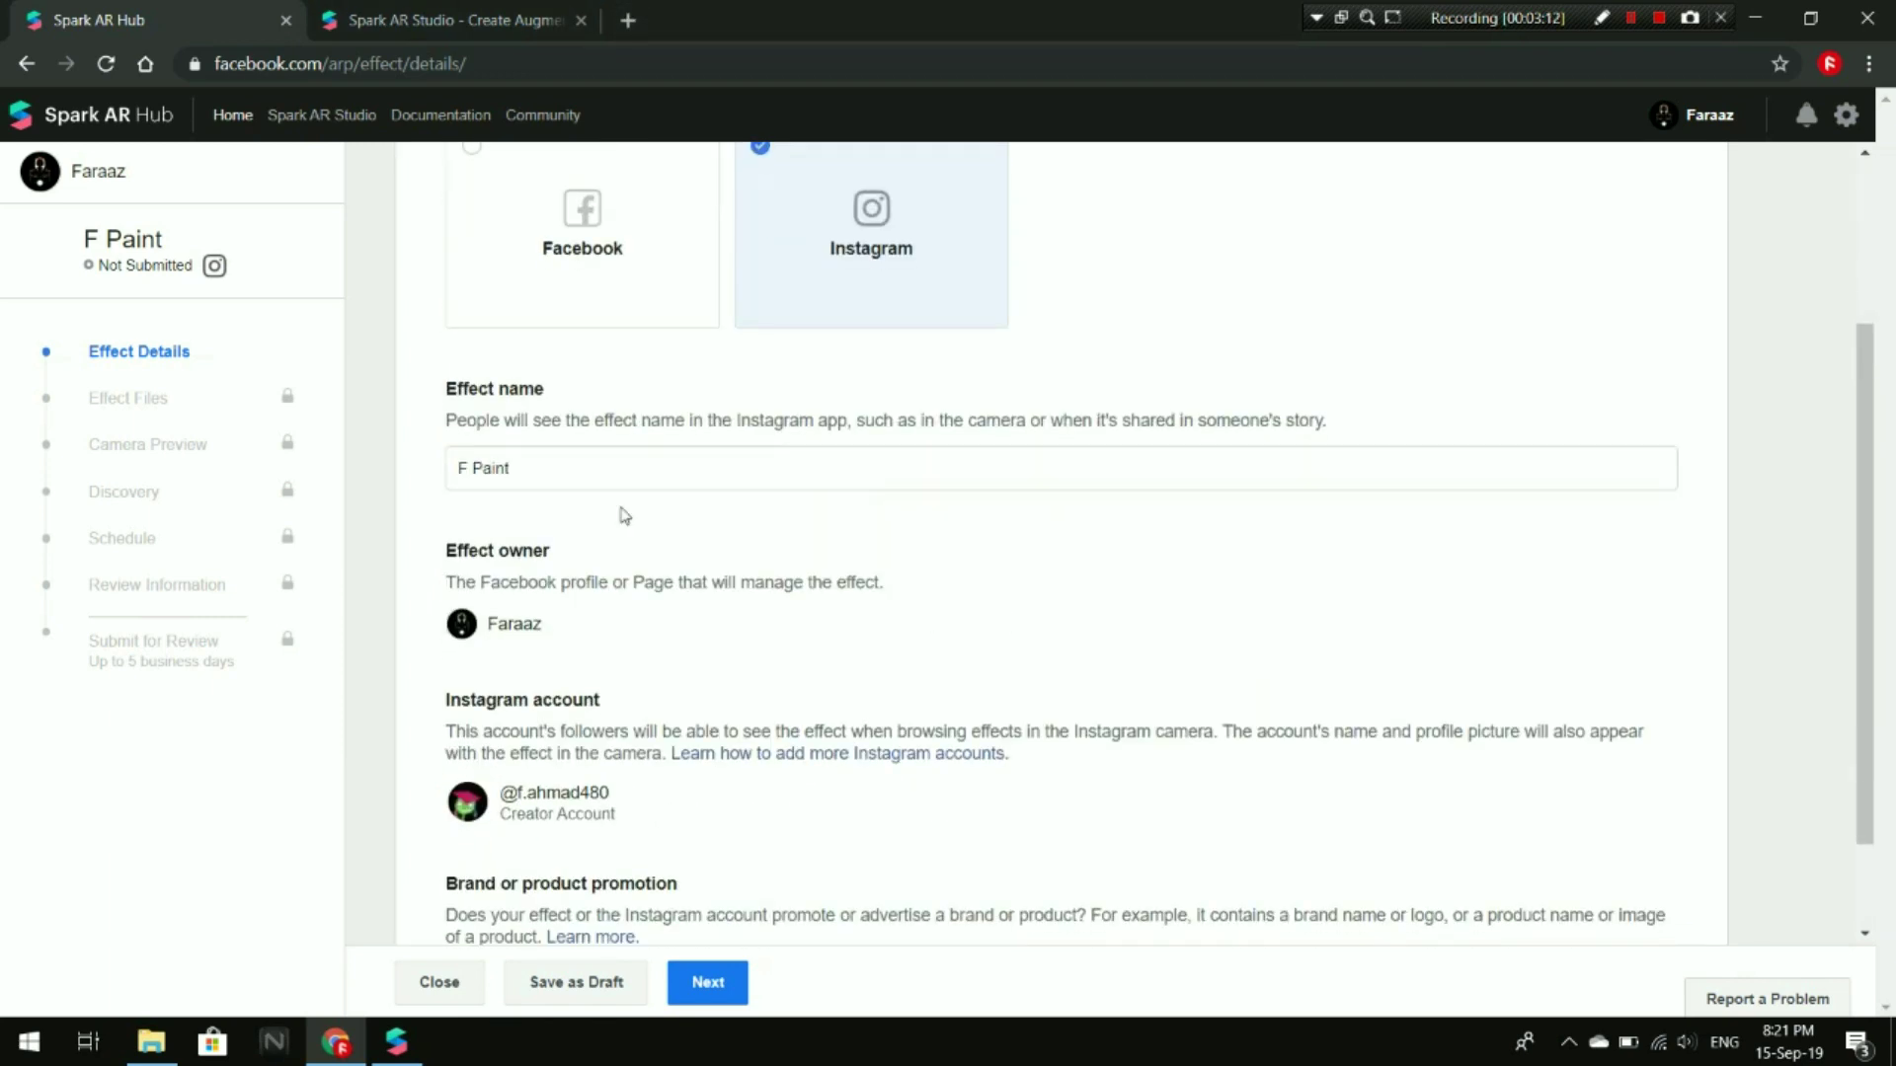
scroll(624, 516, down, 2)
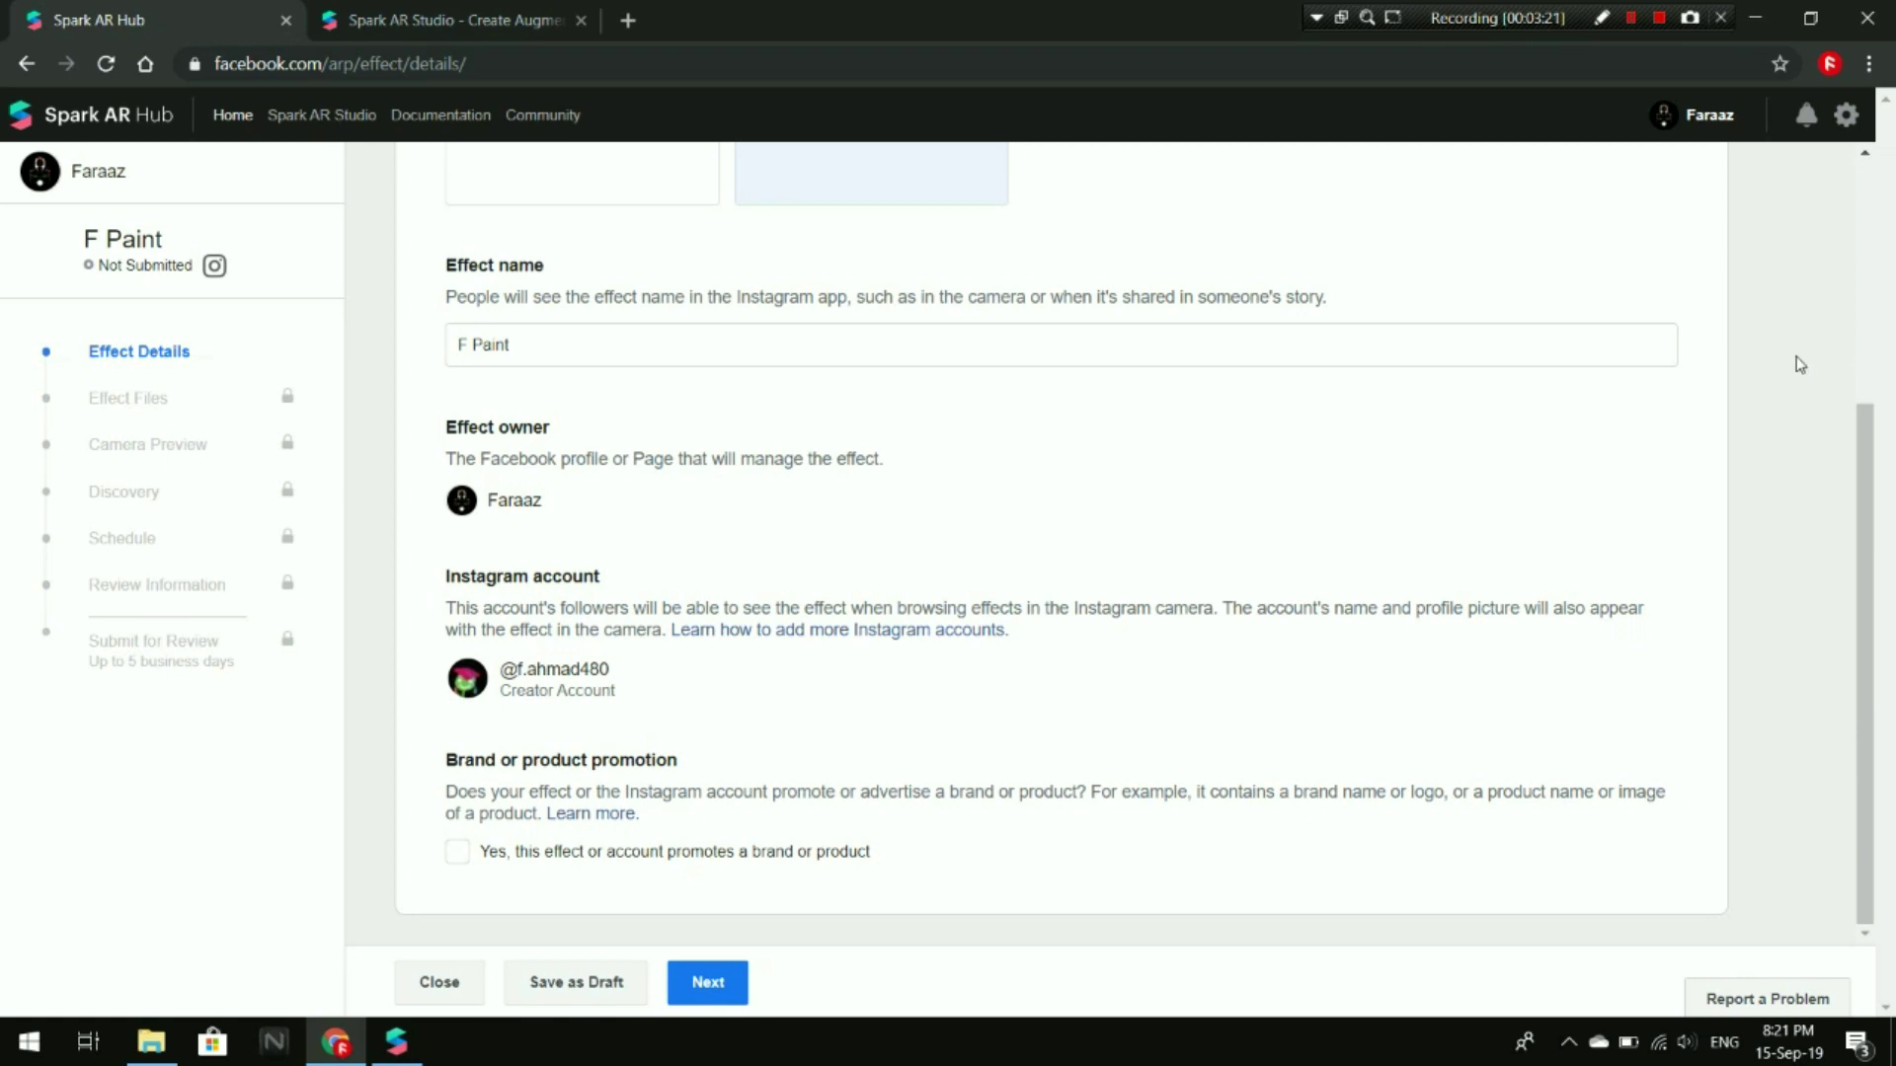
click(722, 984)
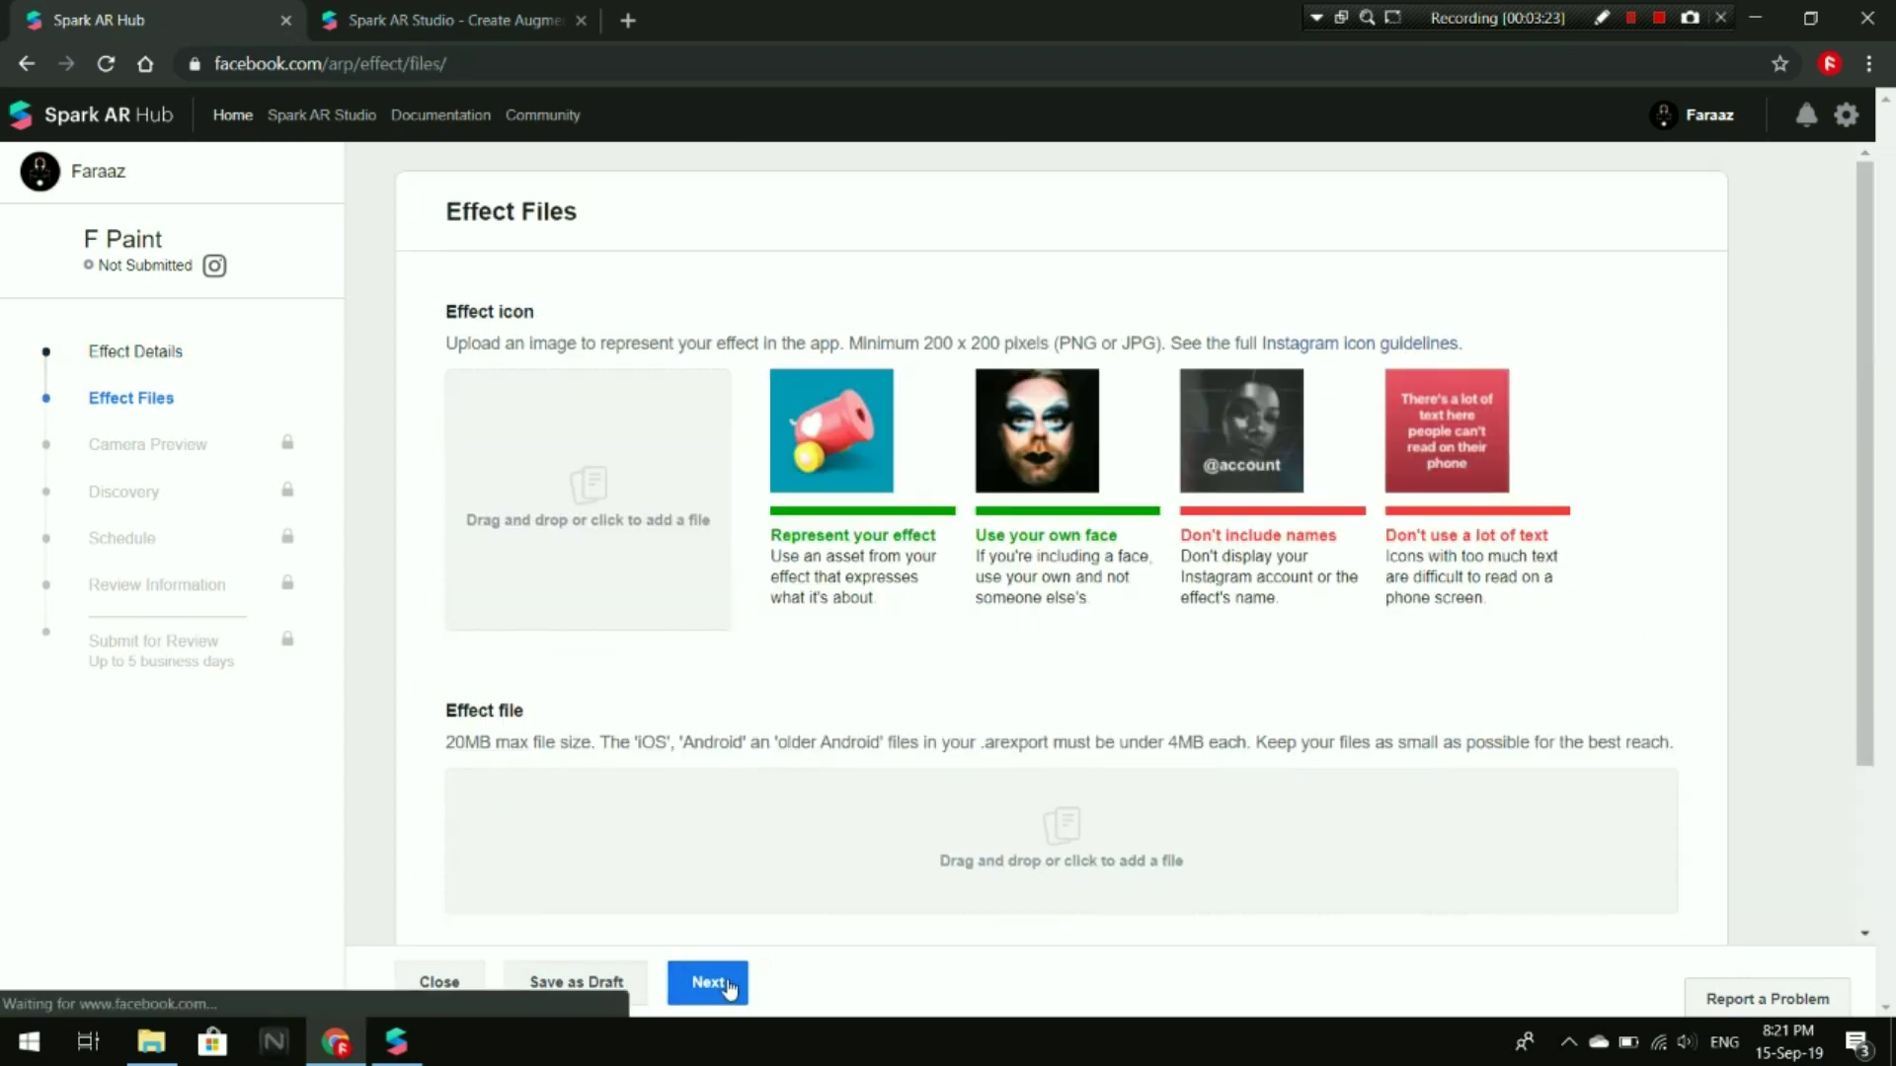
click(439, 985)
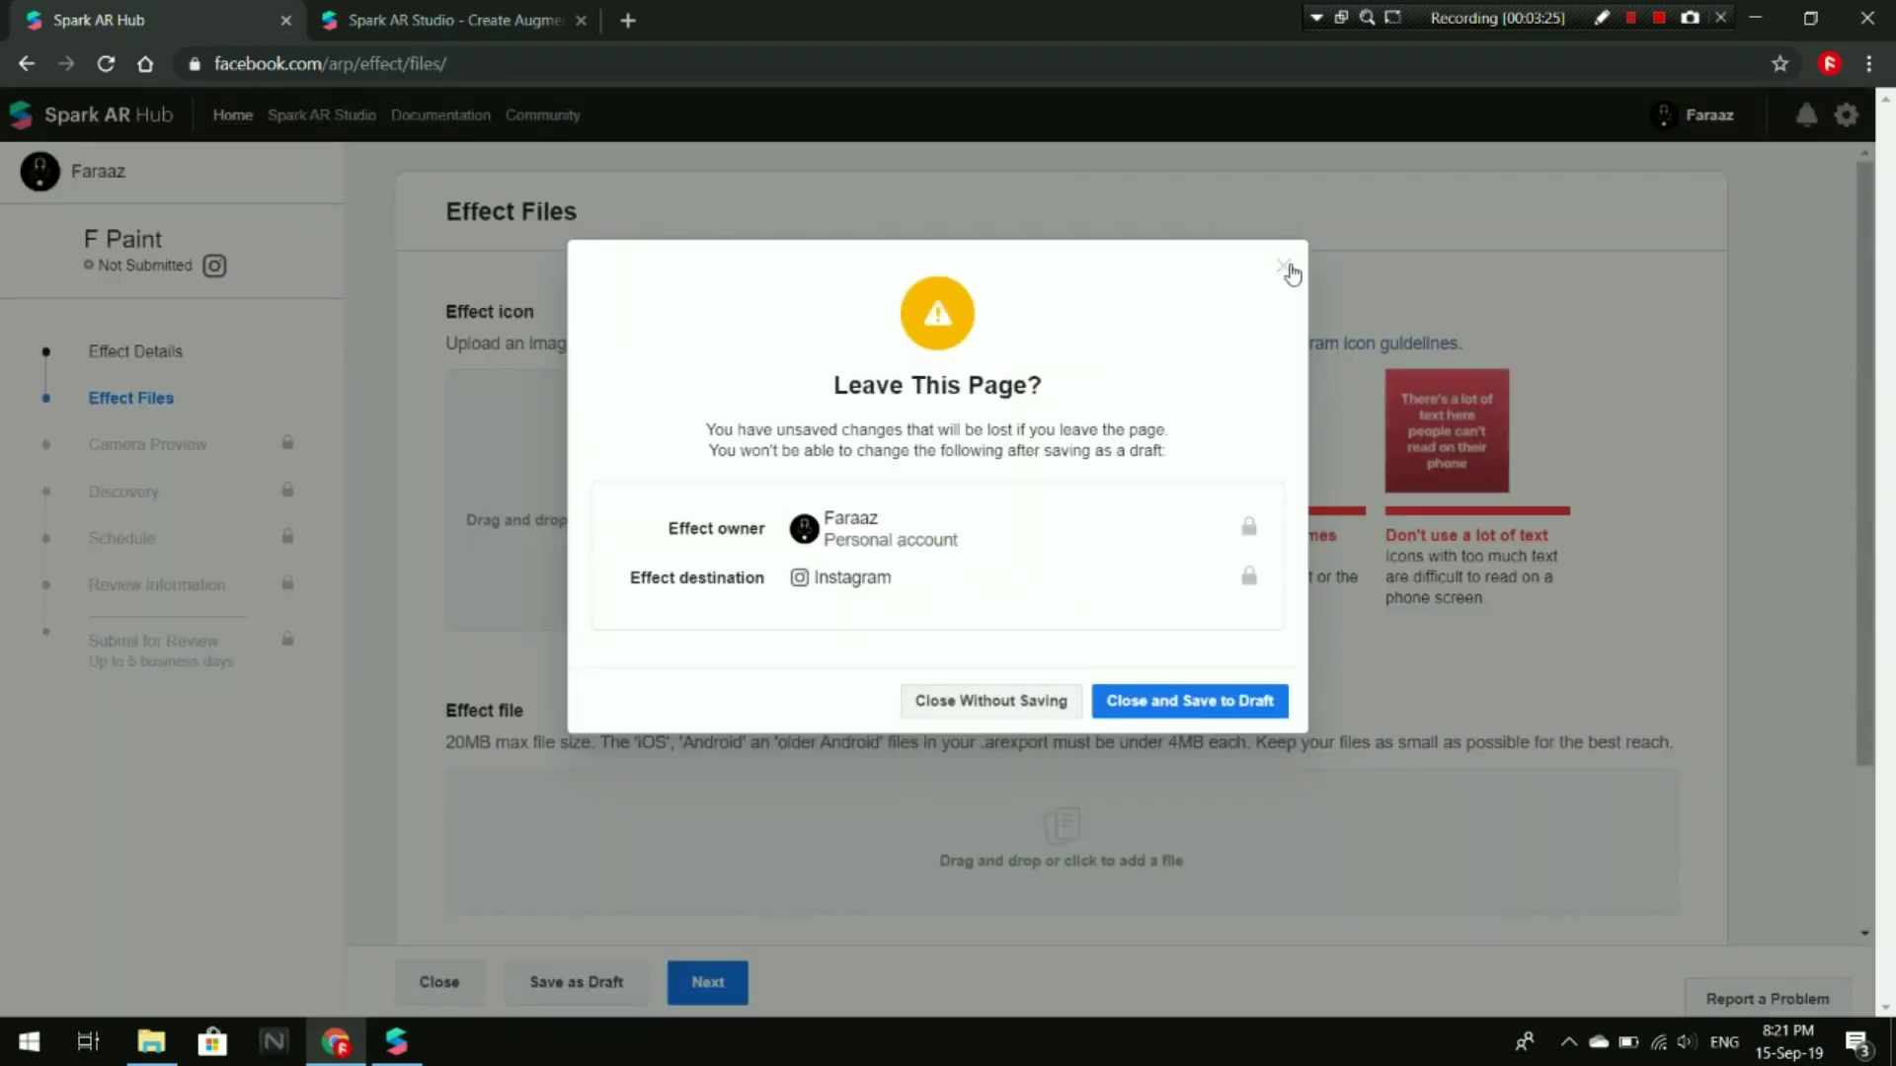
click(1288, 271)
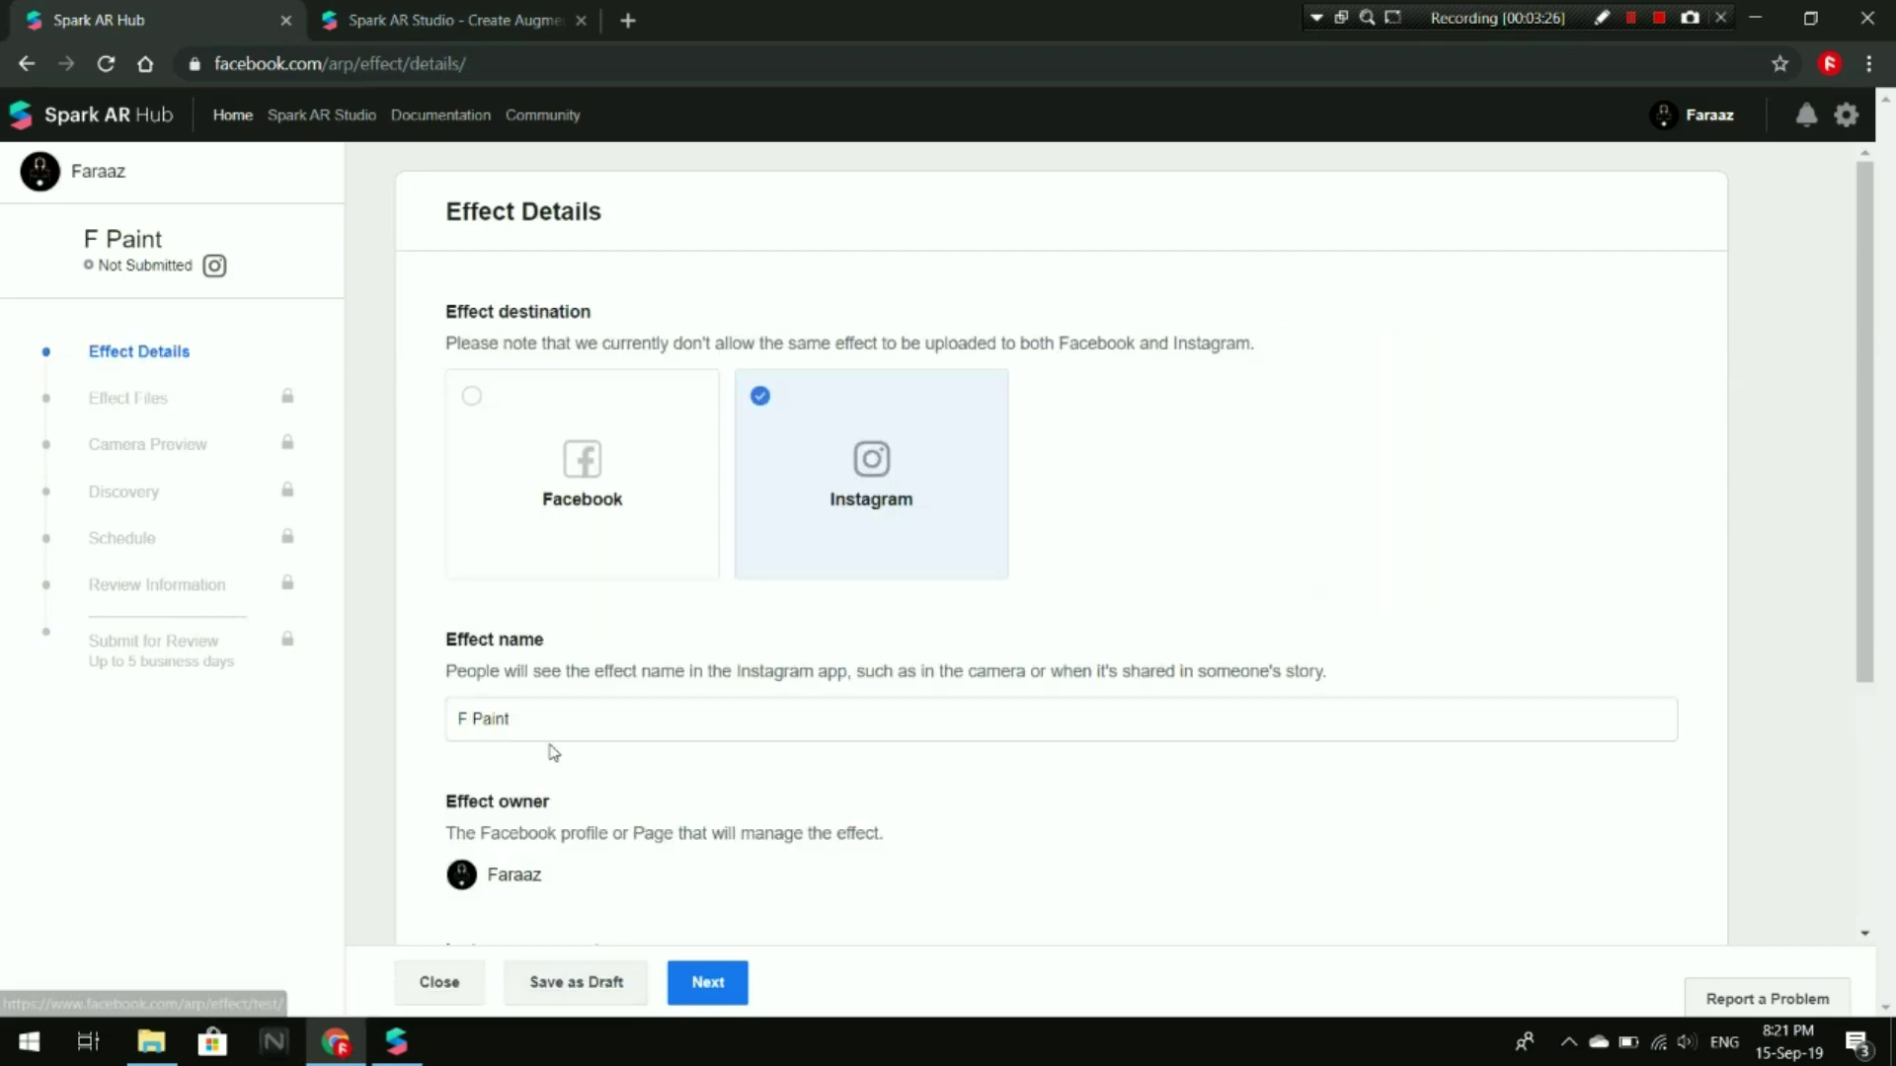
- Read the brand or product promotion section of the effect details
scroll(547, 750, down, 3)
drag(622, 758, 692, 781)
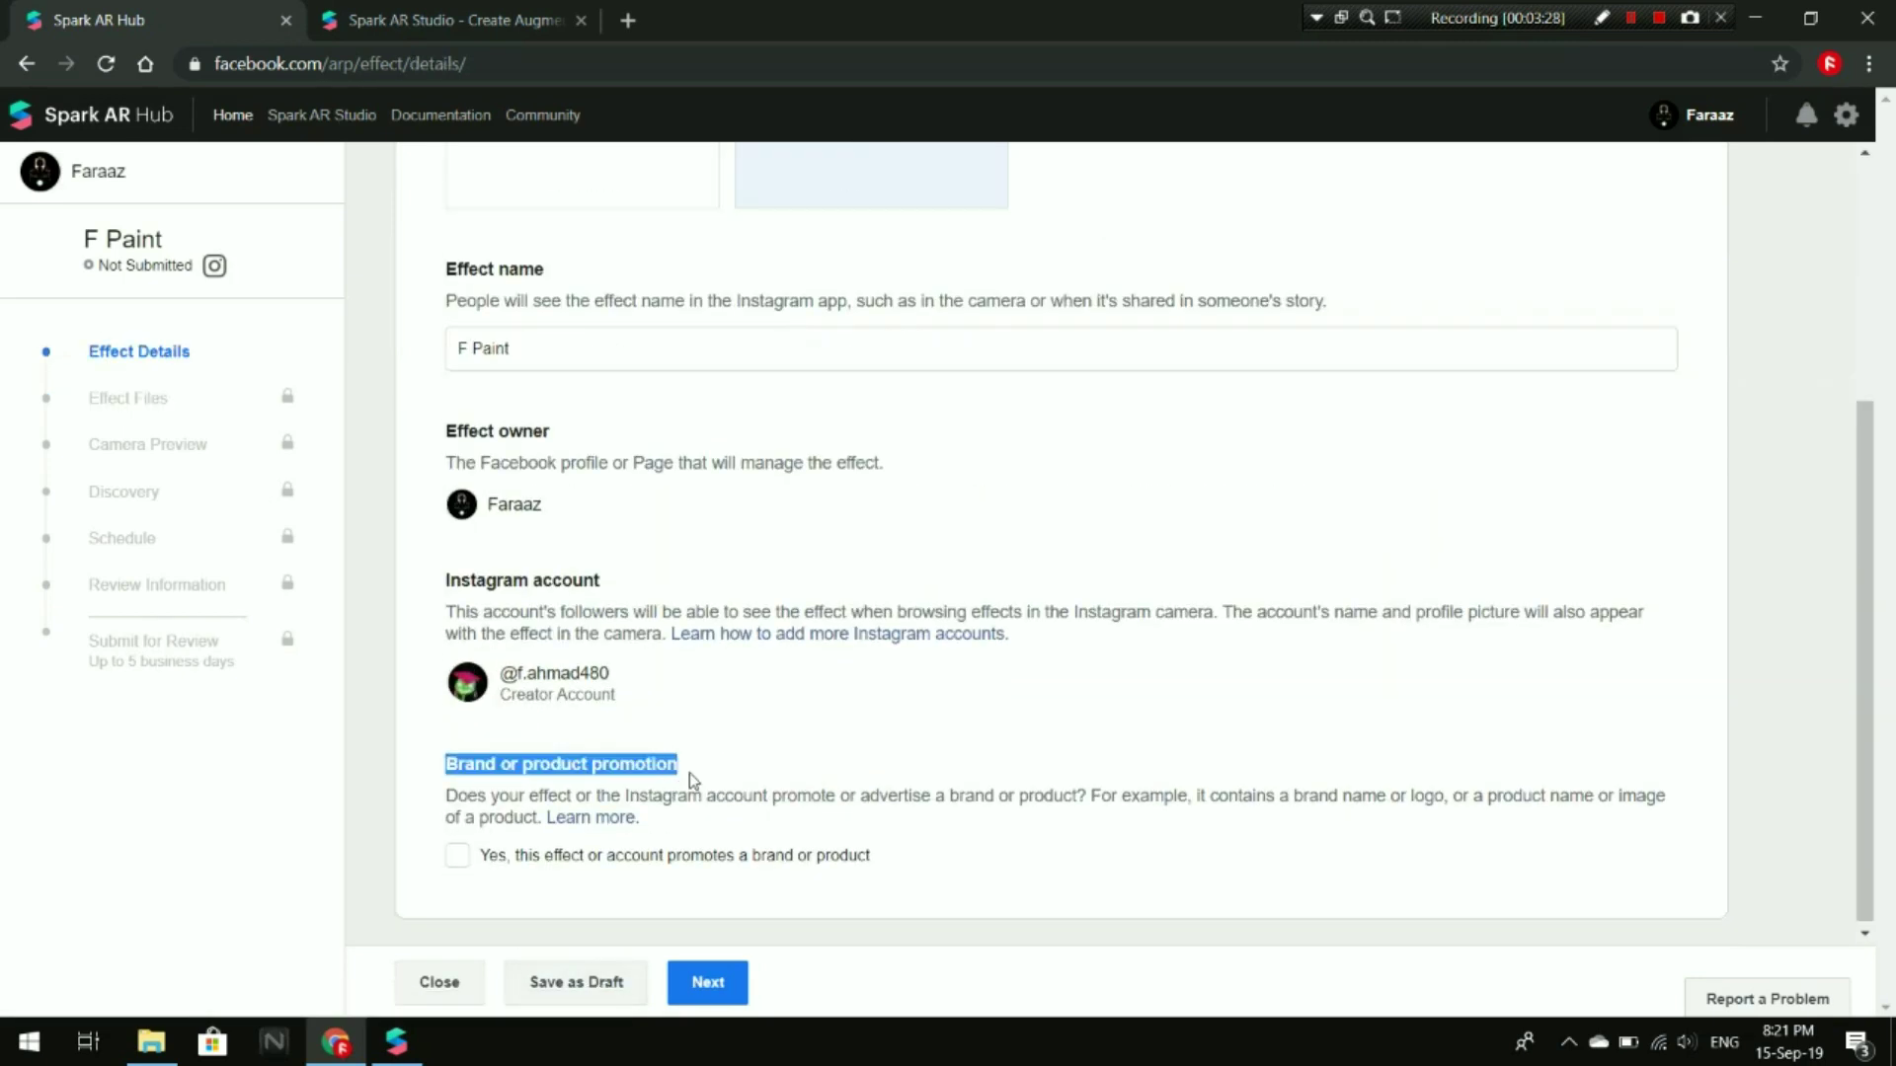
drag(447, 800, 548, 818)
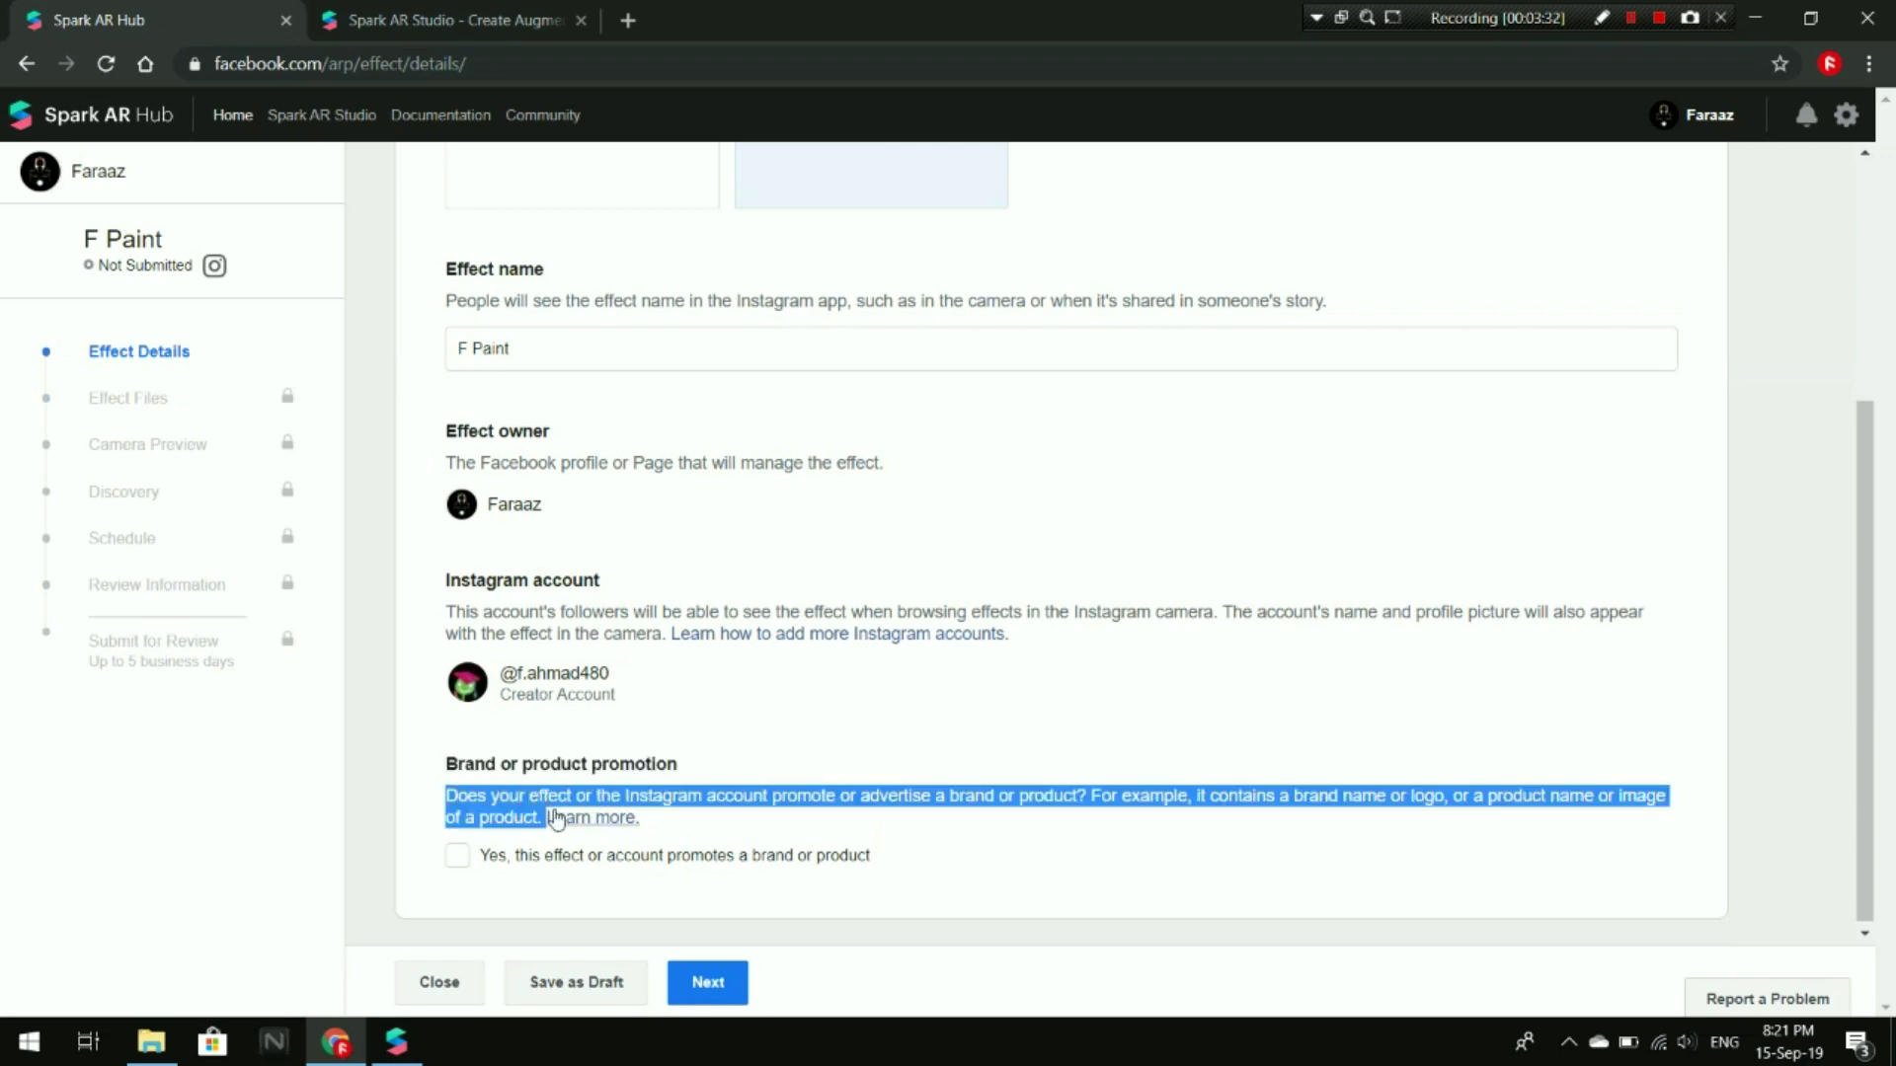
click(625, 790)
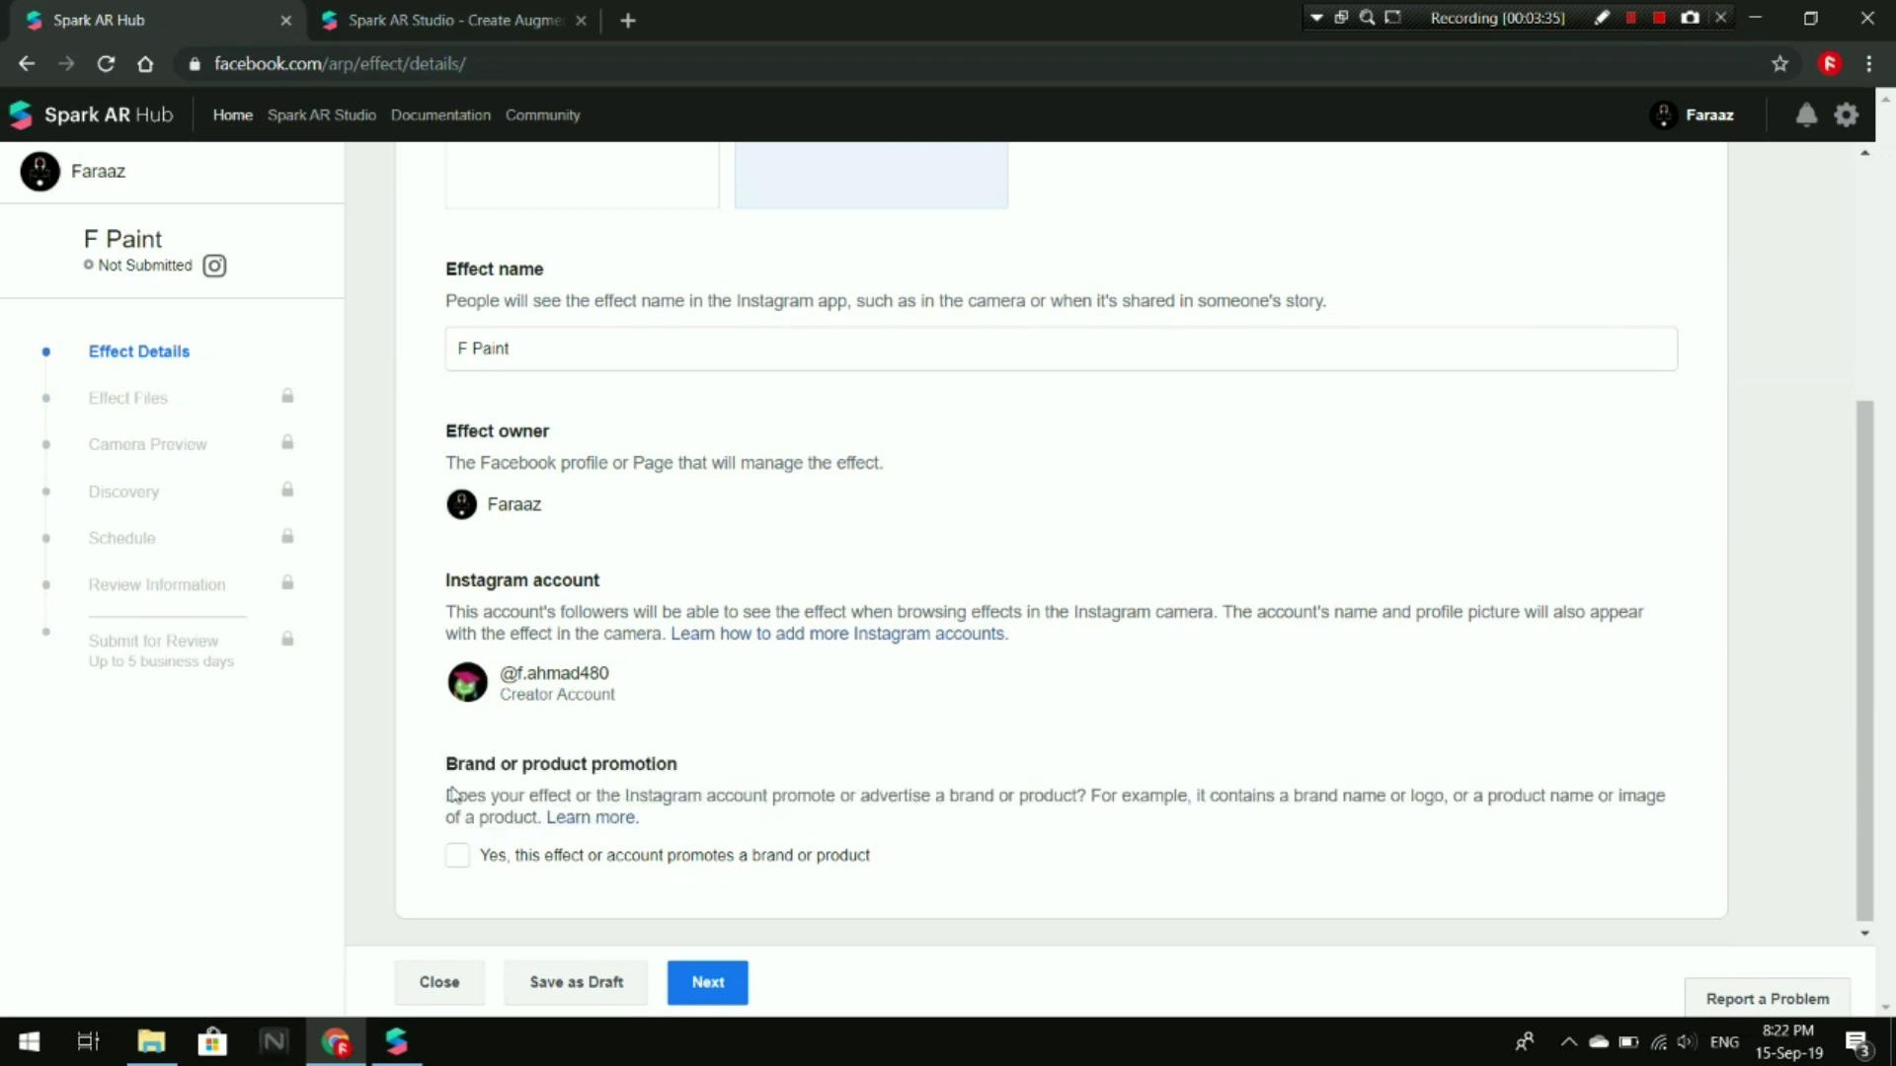
drag(447, 790, 683, 831)
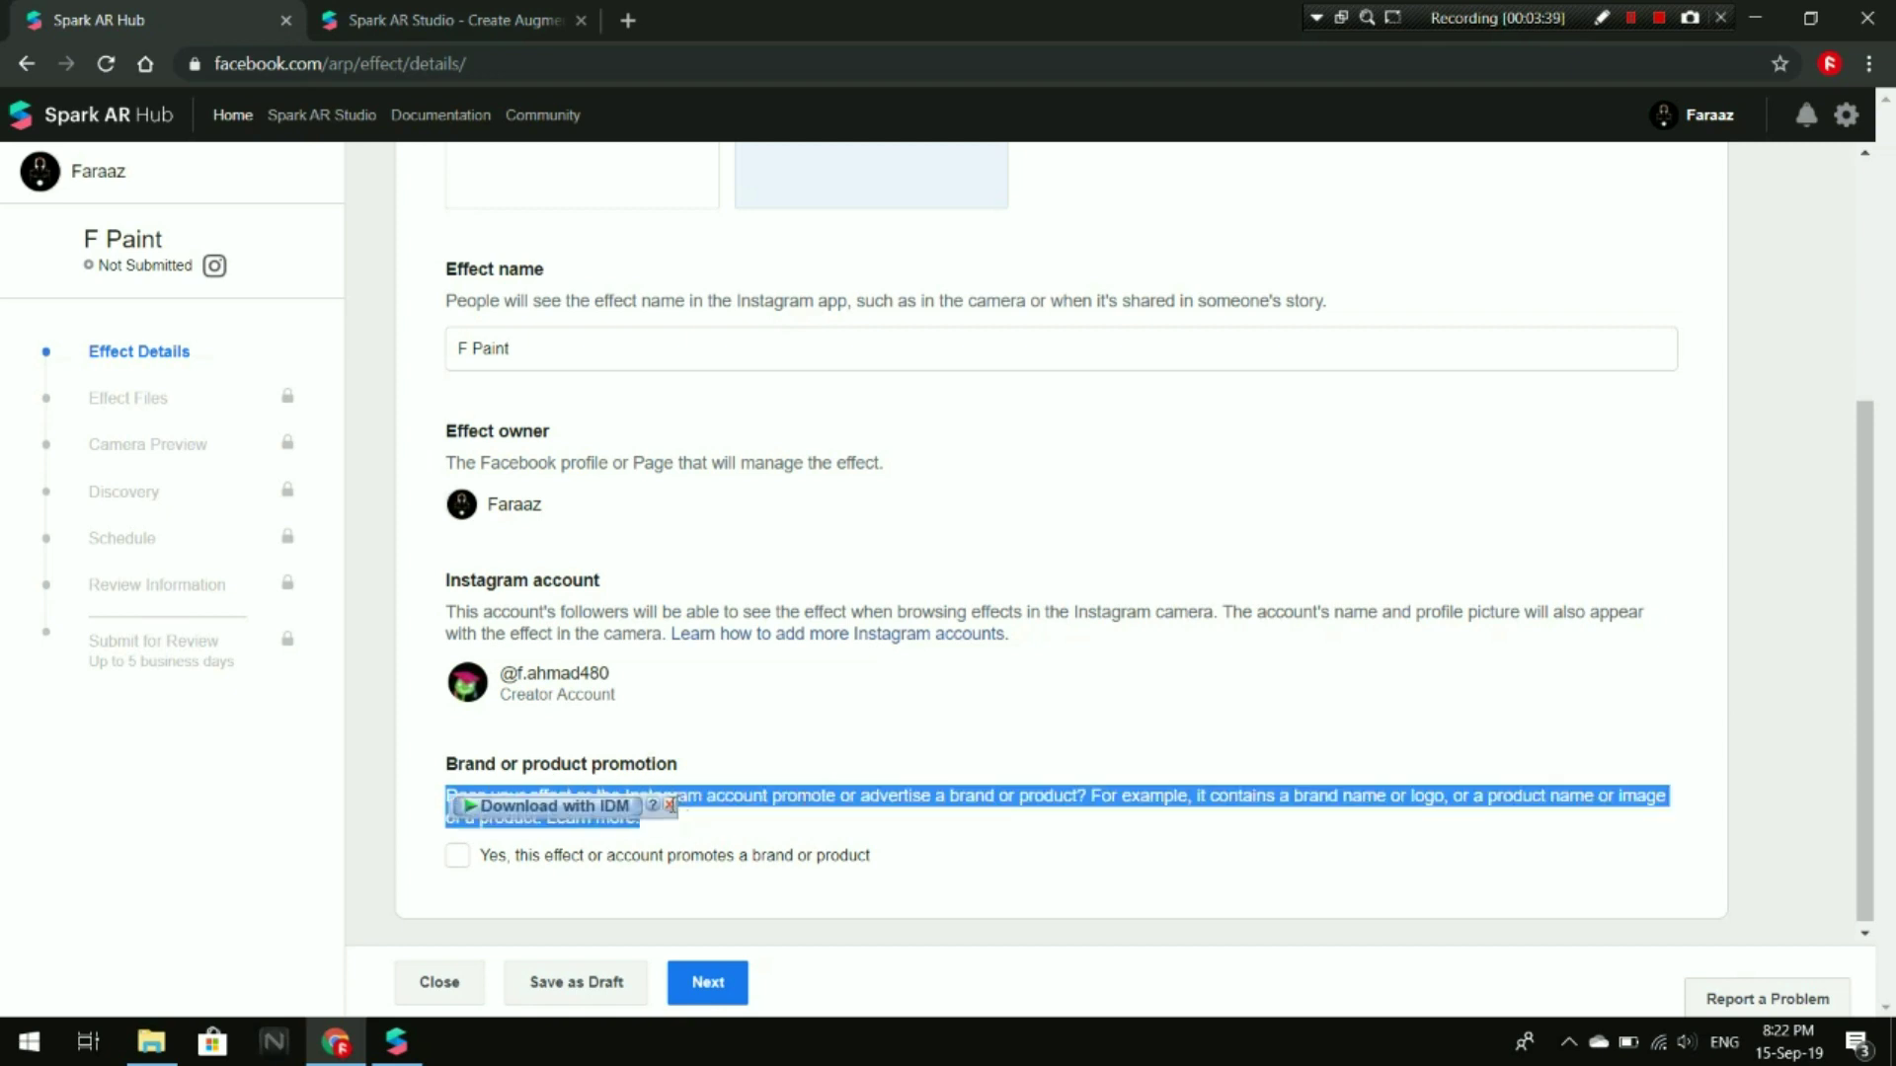
click(671, 805)
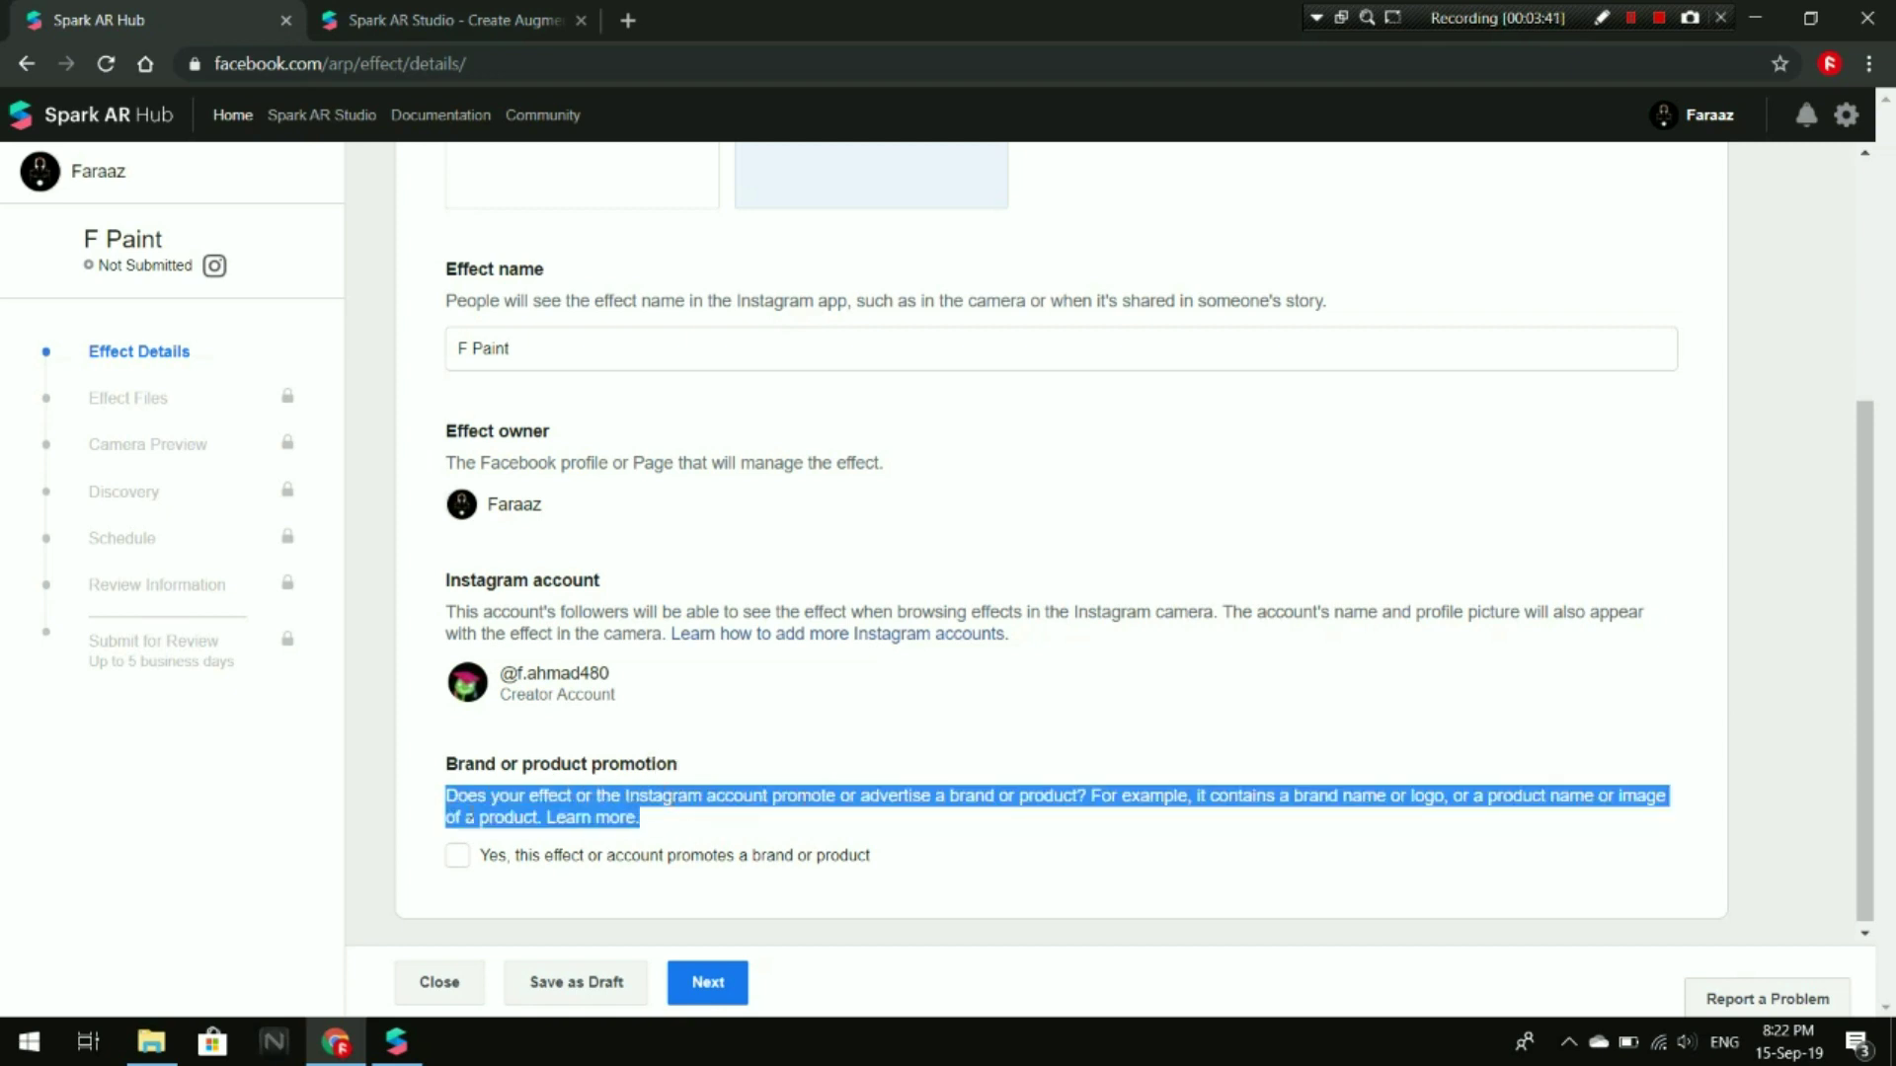
click(465, 811)
drag(447, 800, 680, 819)
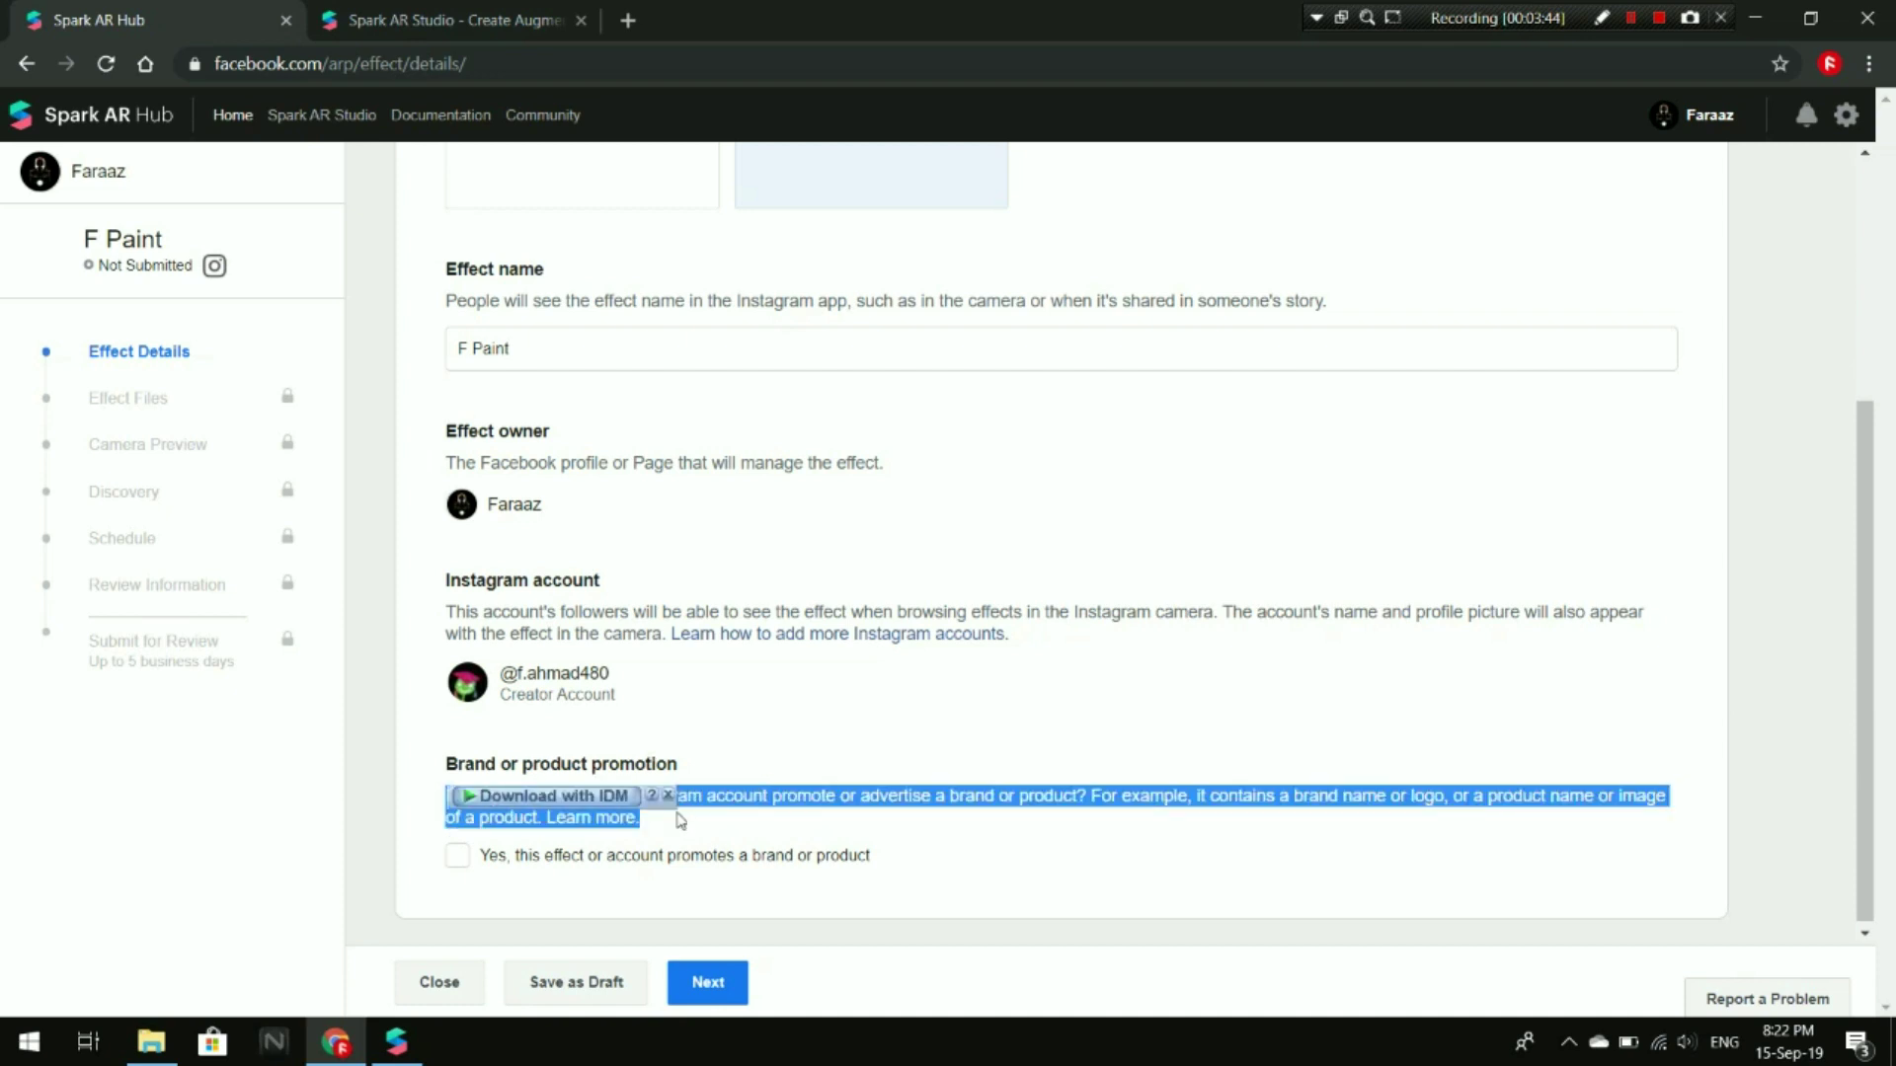
click(668, 796)
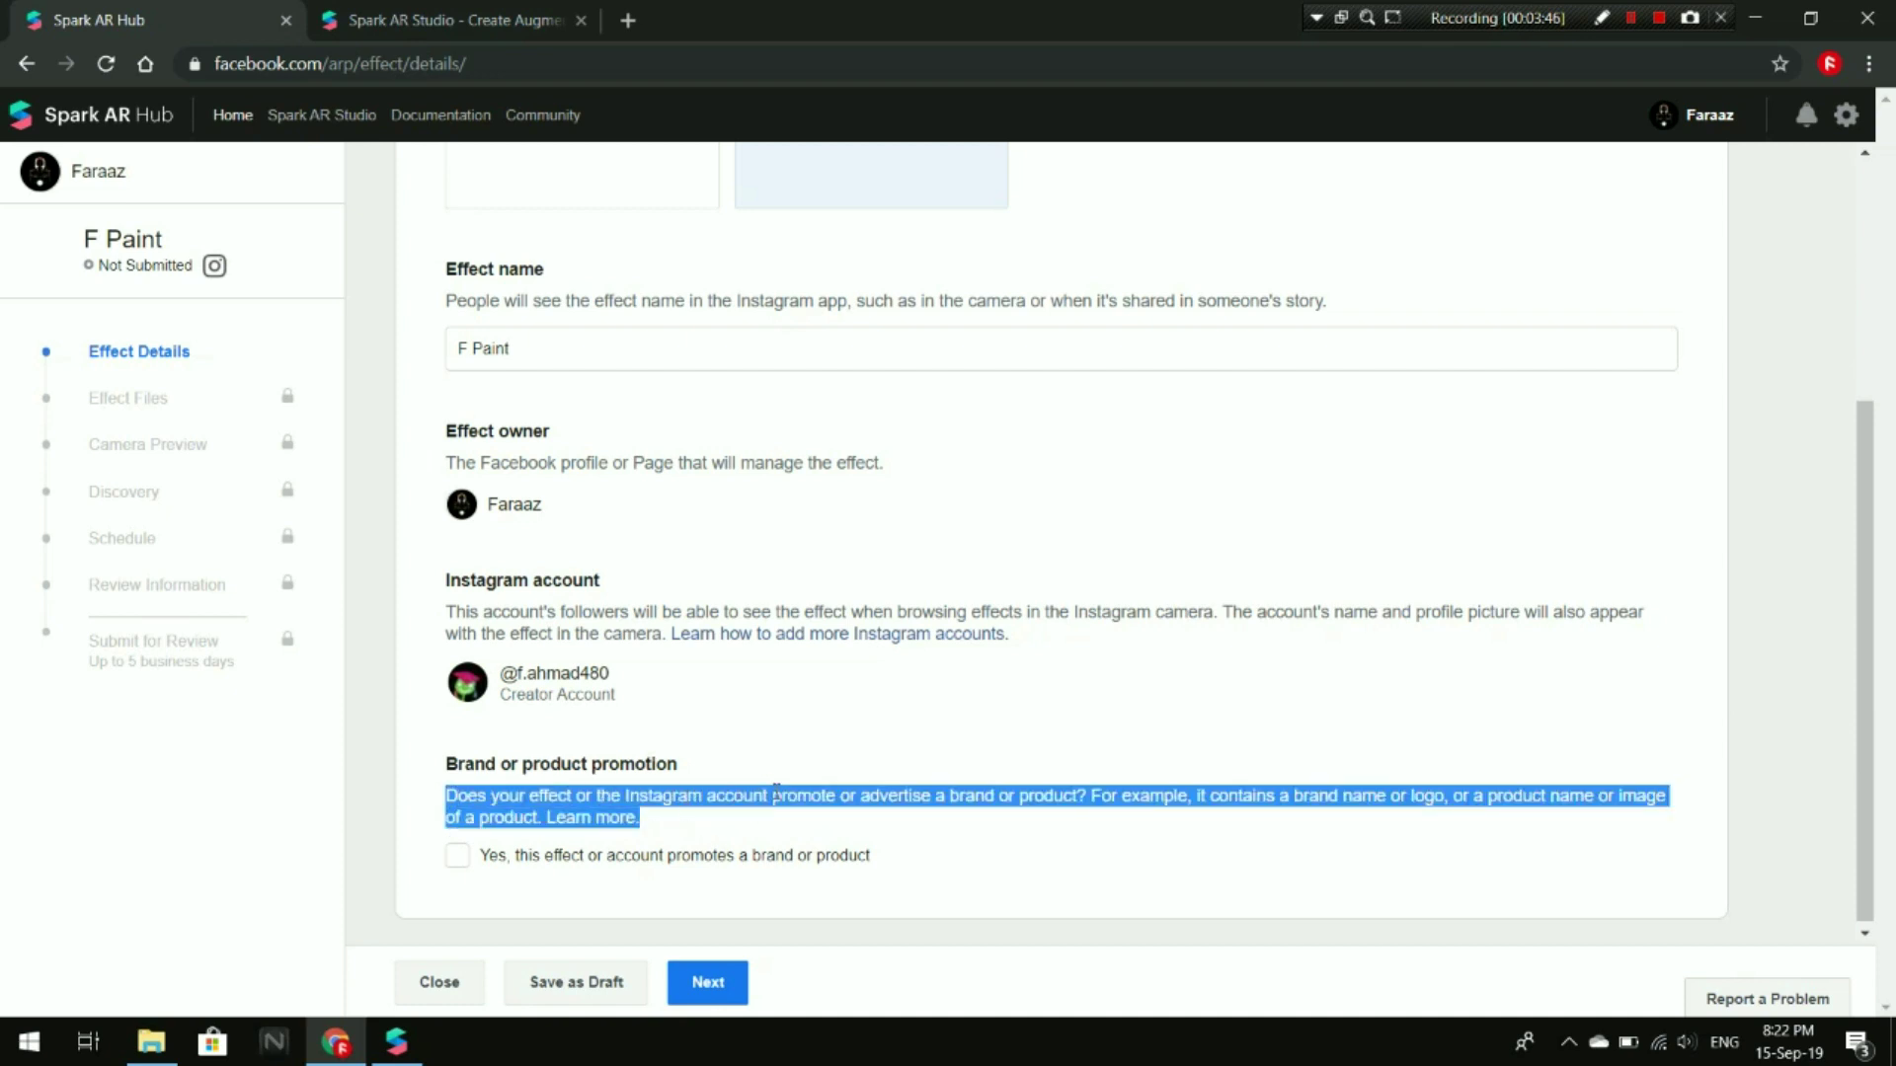
click(488, 791)
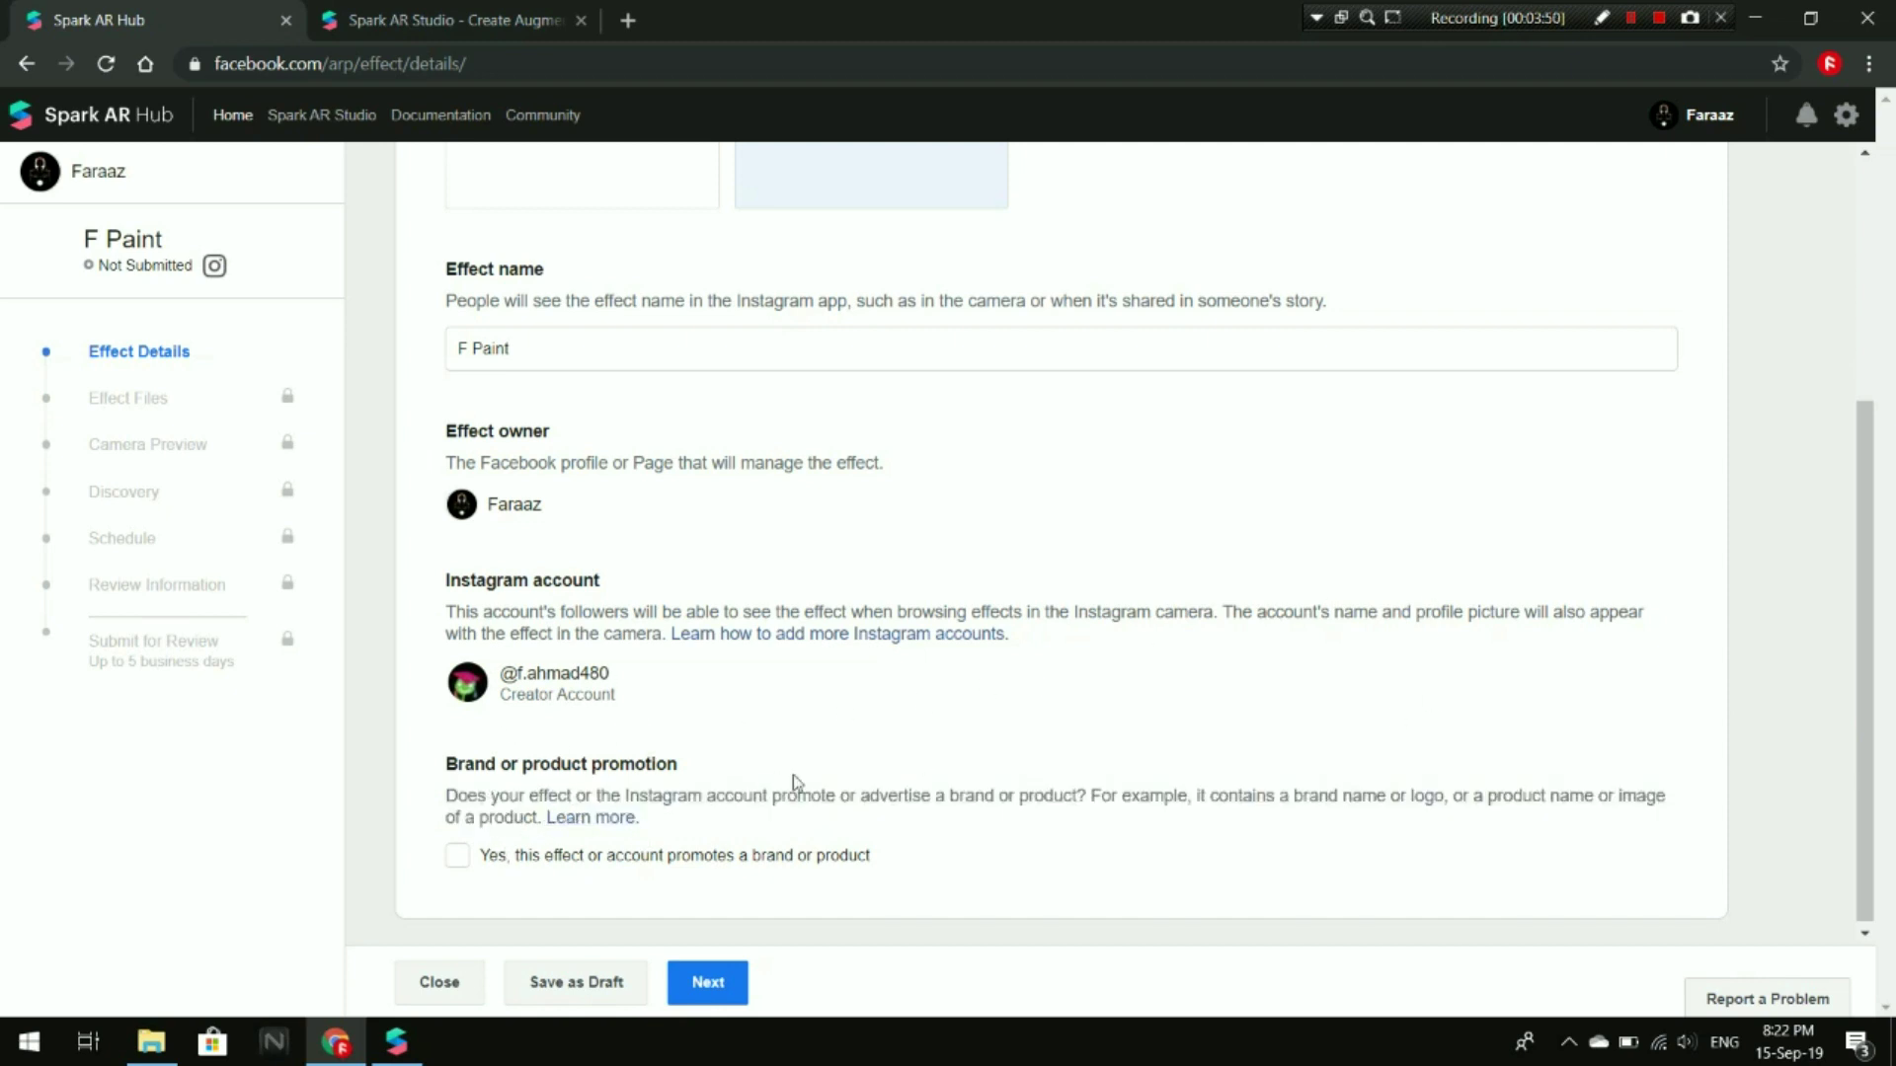
scroll(1113, 715, up, 1)
scroll(1113, 715, down, 1)
- Leave the brand or product promotion option unticked and continue to the effect files
click(457, 855)
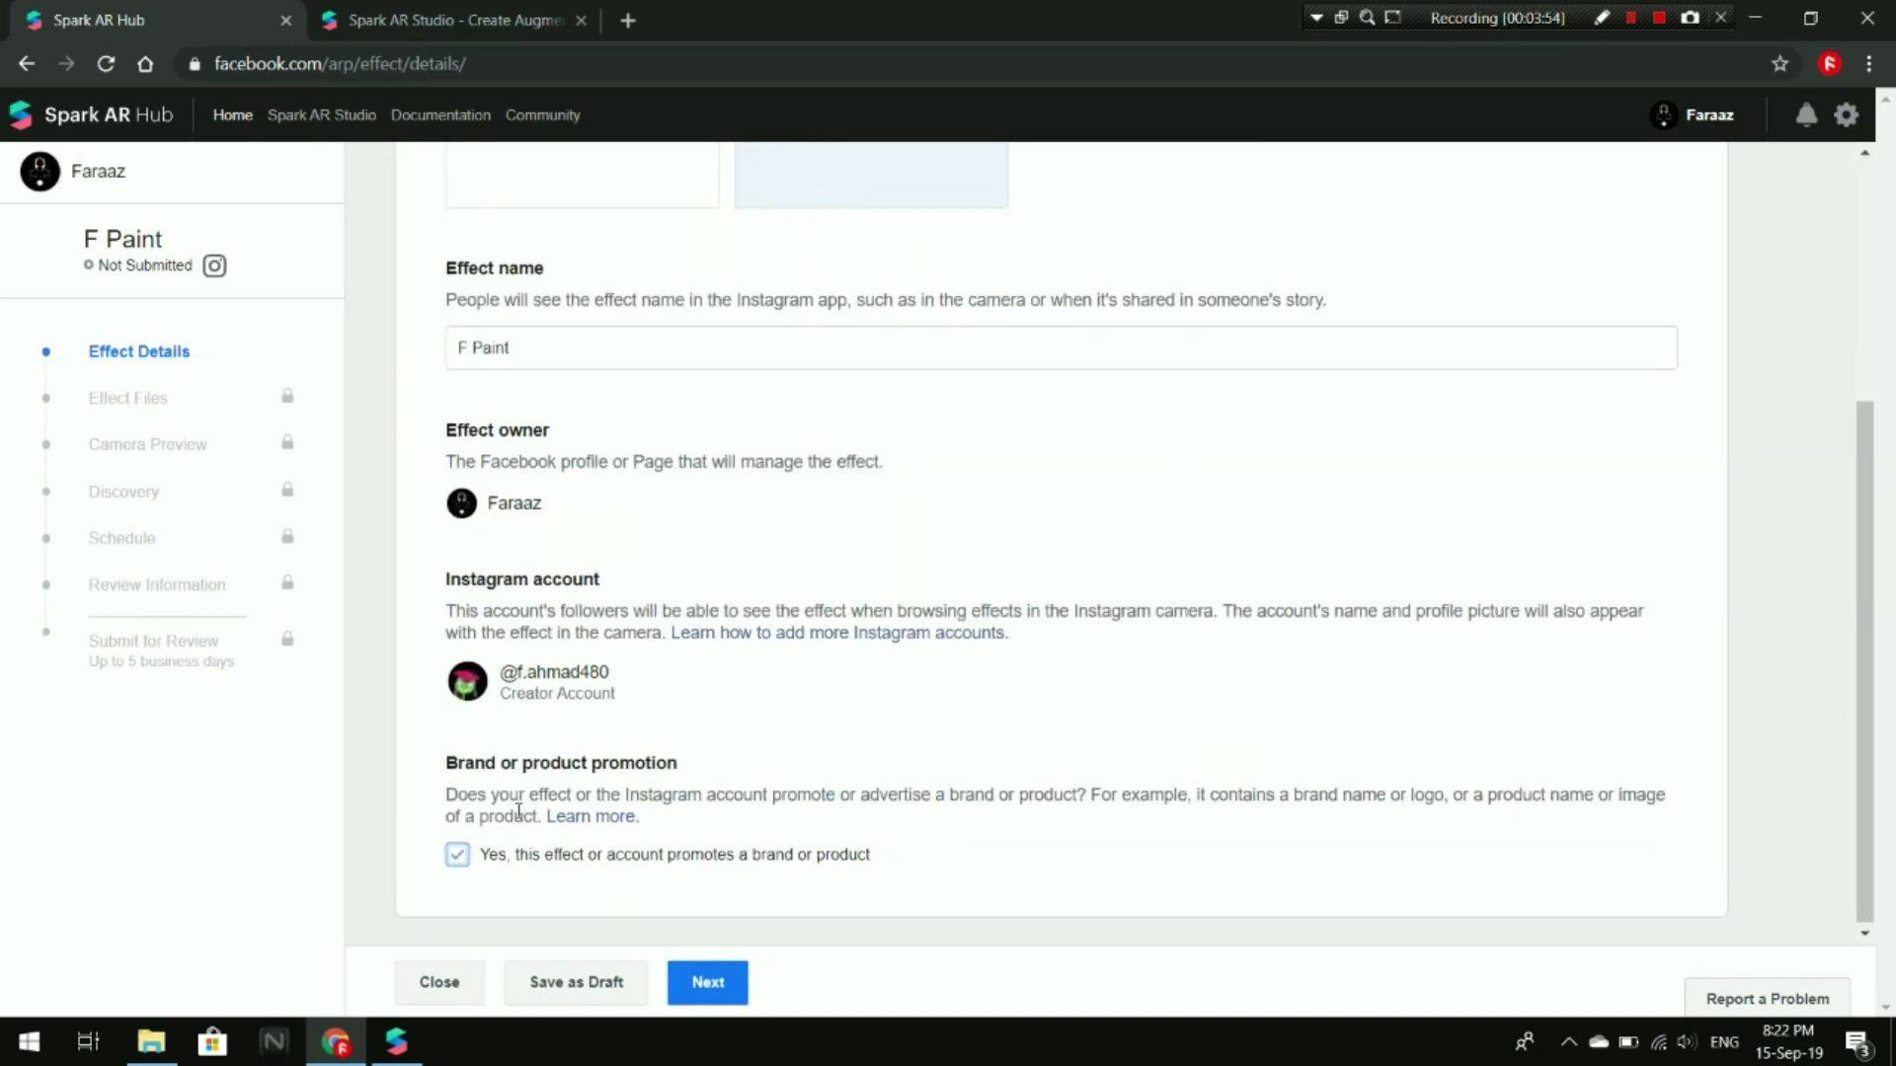
click(453, 855)
click(456, 853)
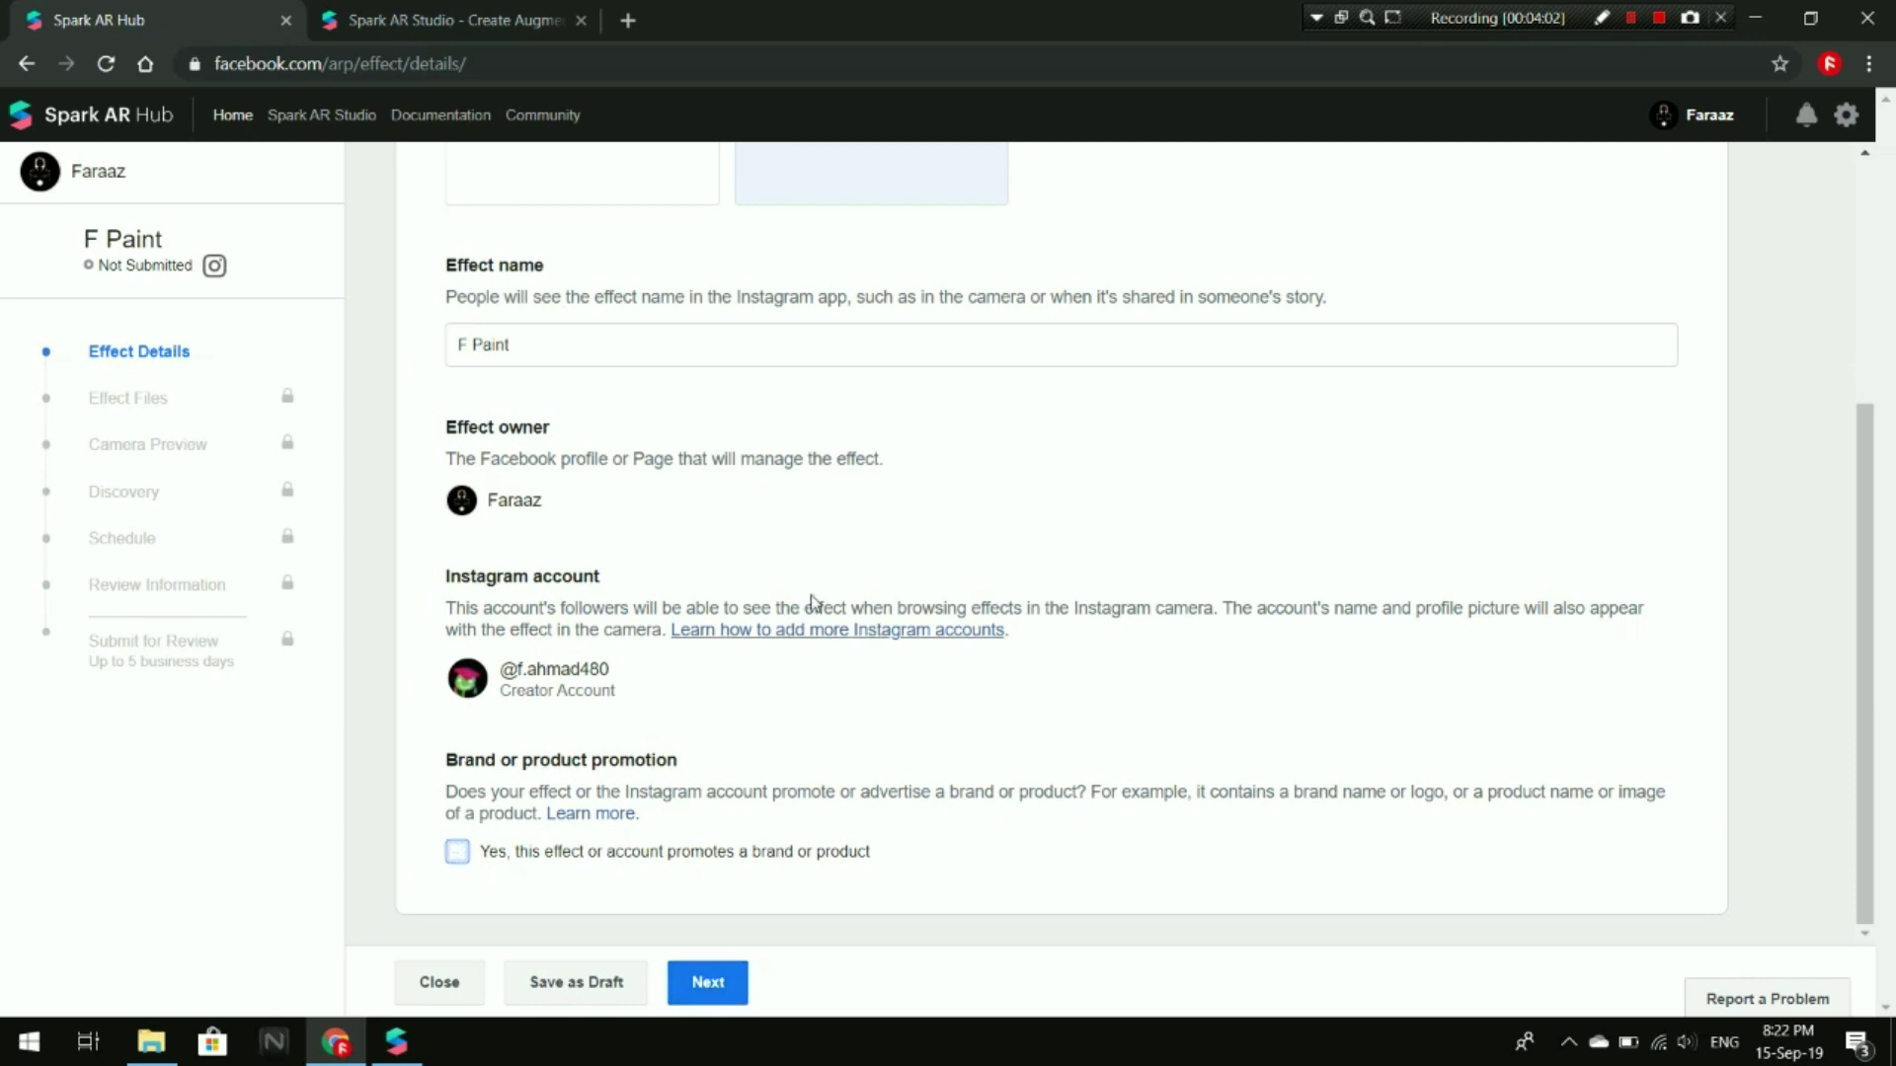
click(700, 984)
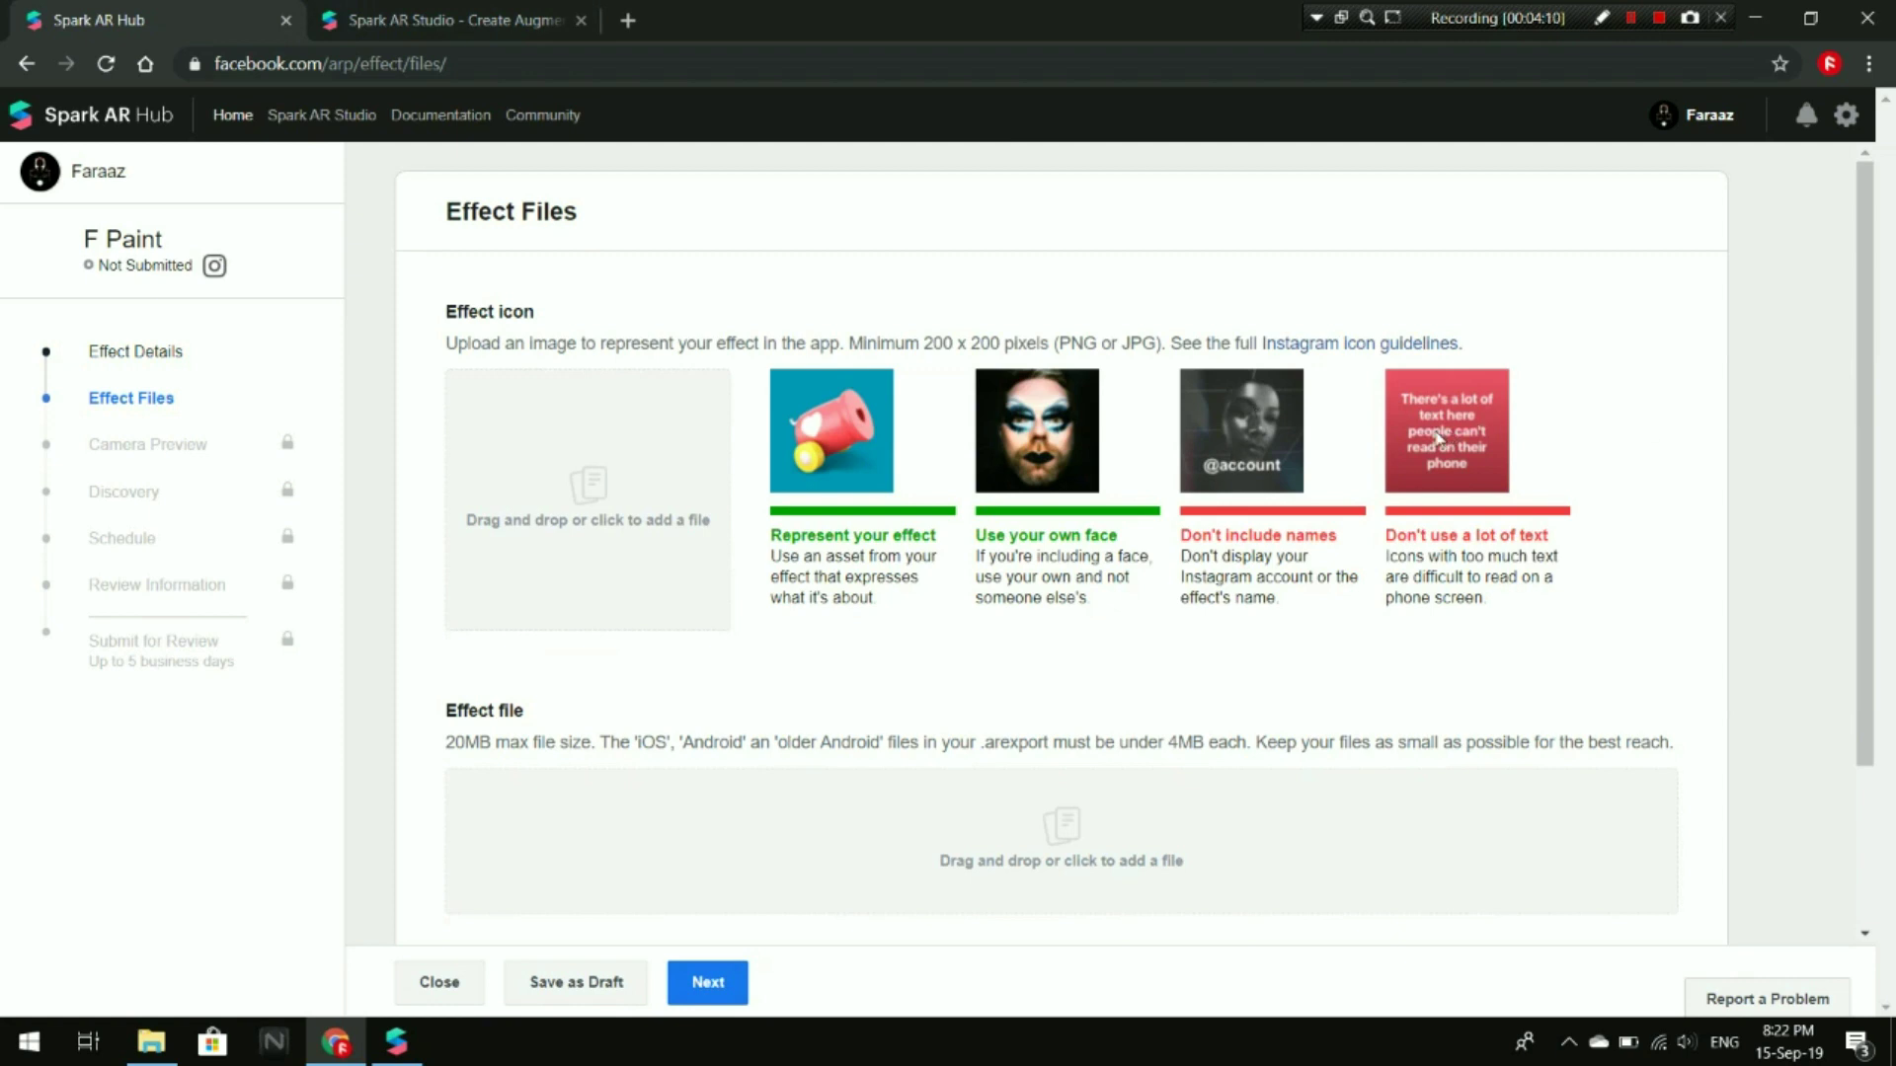
- Upload 33687170.png from the Downloads folder as the effect icon, keeping the full-image crop, and check the minimum icon size
scroll(622, 465, down, 2)
scroll(592, 514, up, 2)
click(607, 455)
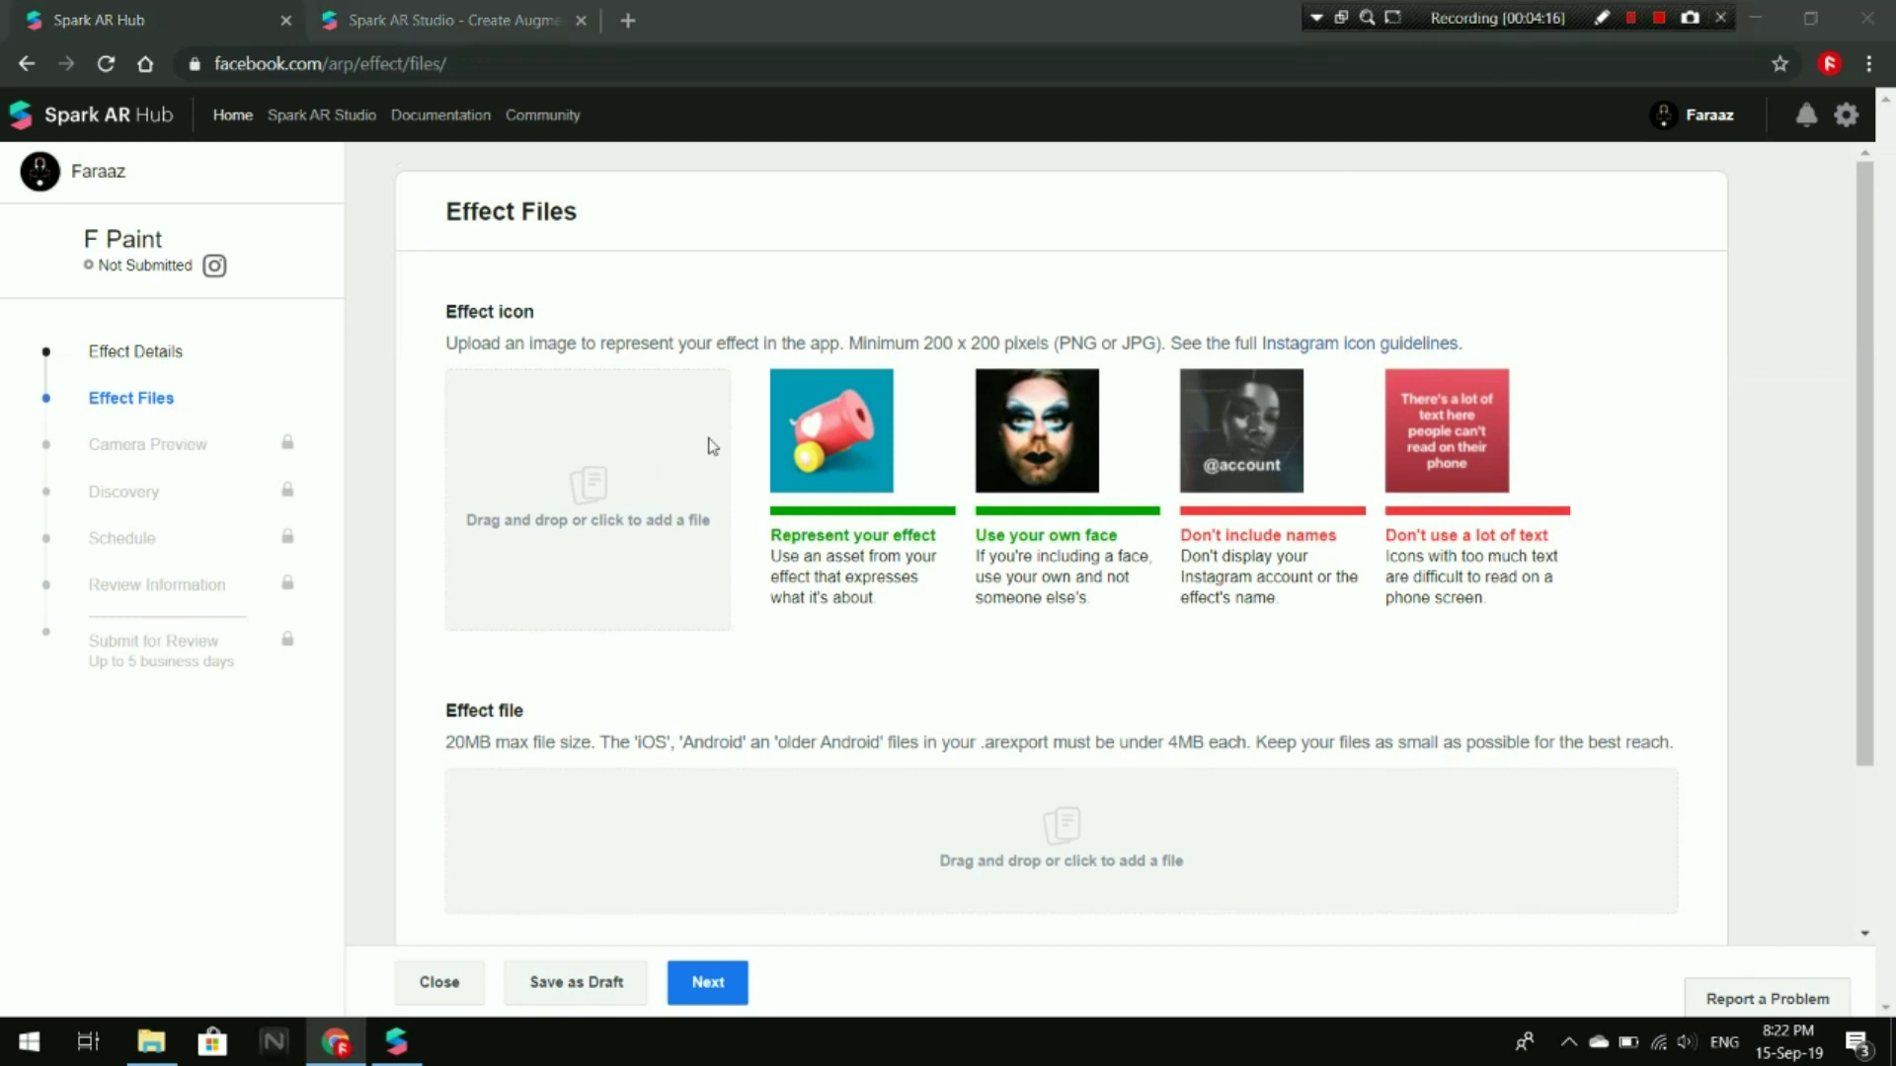
text("C:\Users\NITRO5\Downloads\33687170.png")
key(Return)
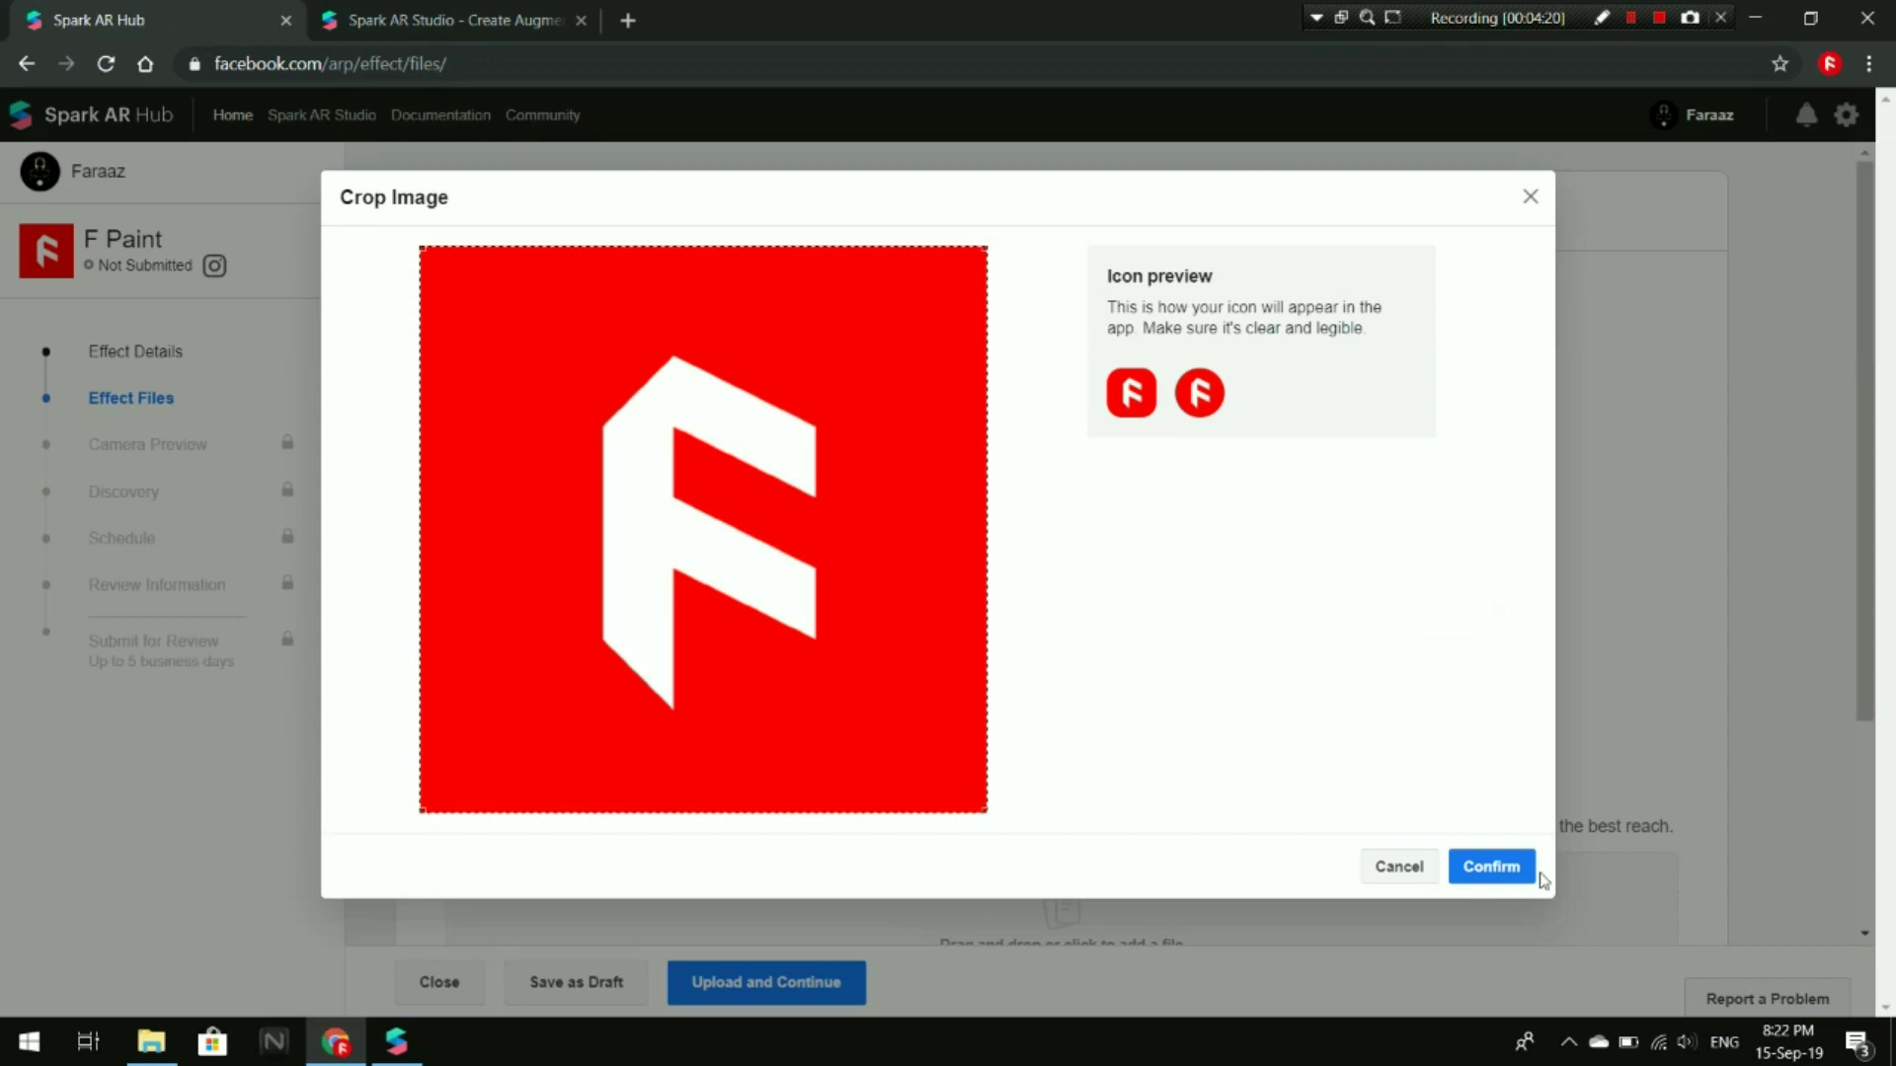
click(1501, 871)
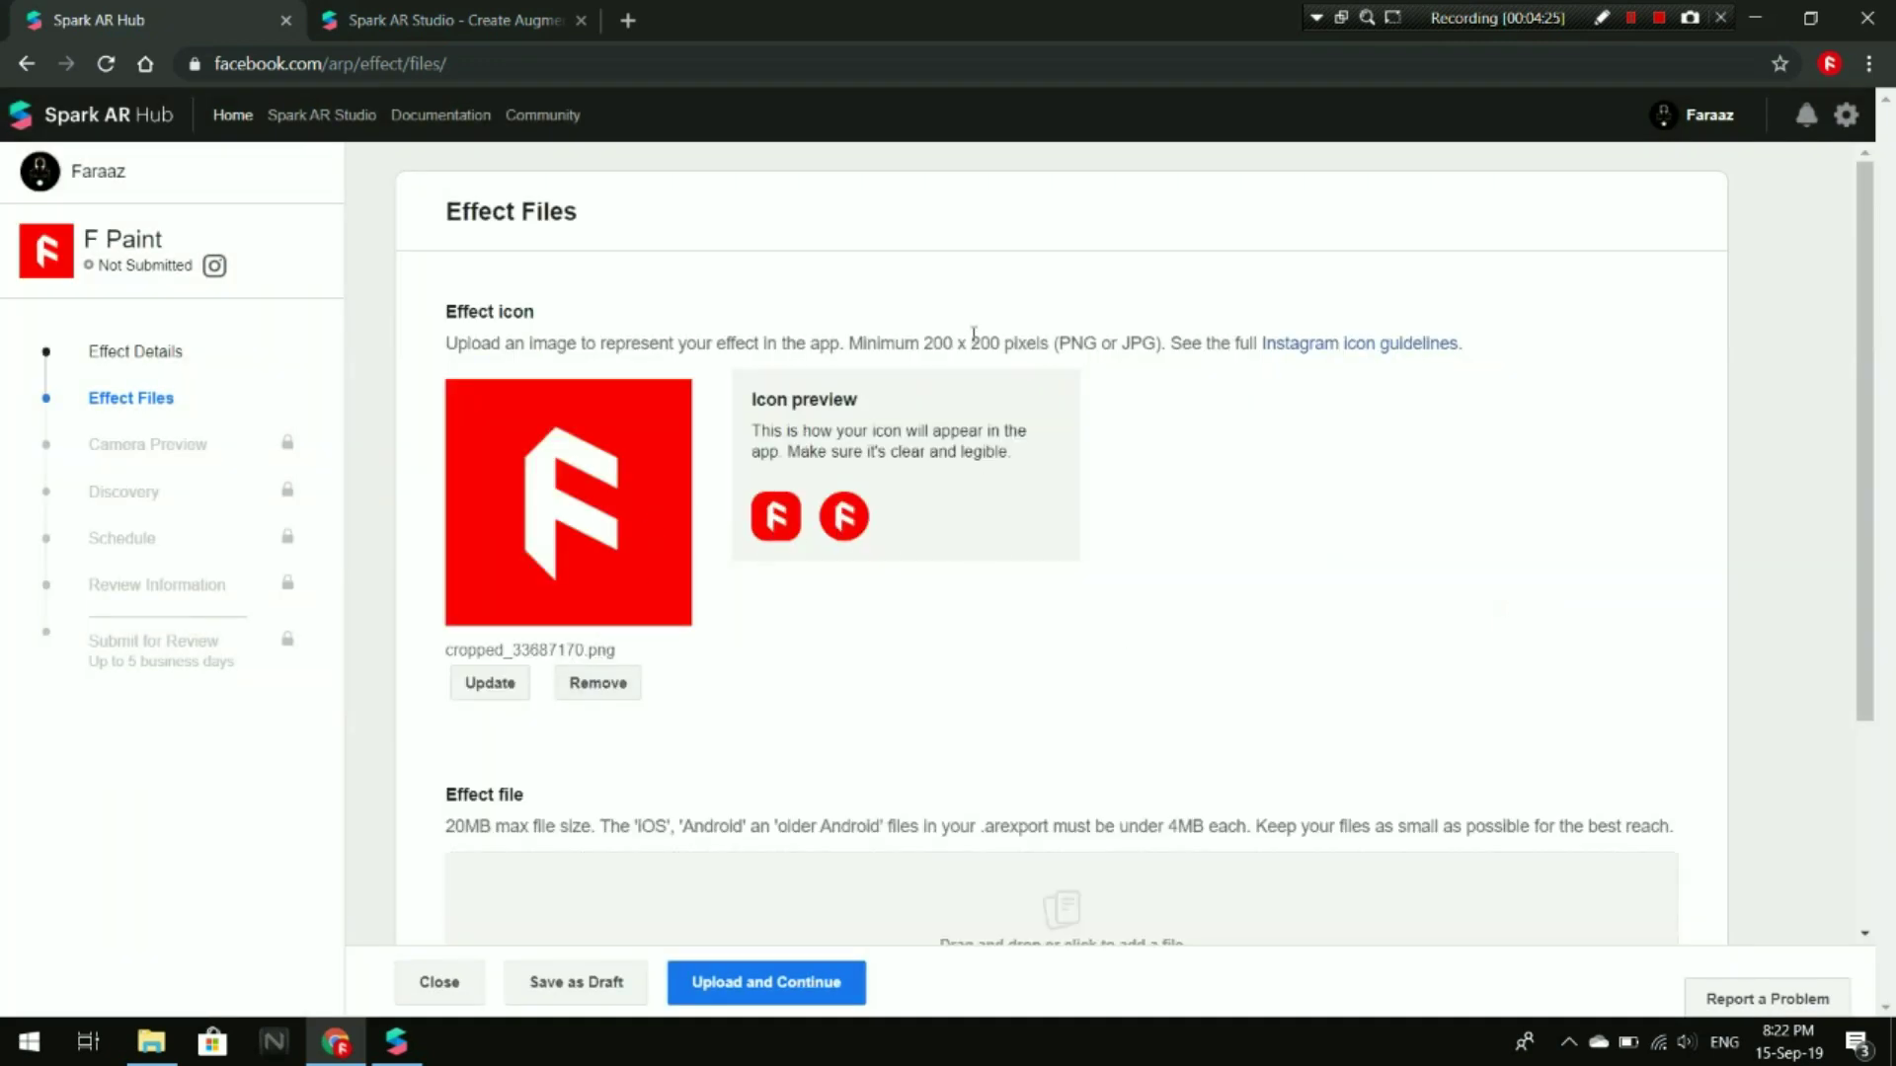
double_click(939, 344)
double_click(985, 343)
- Accept the legal agreement and add Face Paint F.arexport from the Documents folder as the effect file
scroll(810, 632, down, 3)
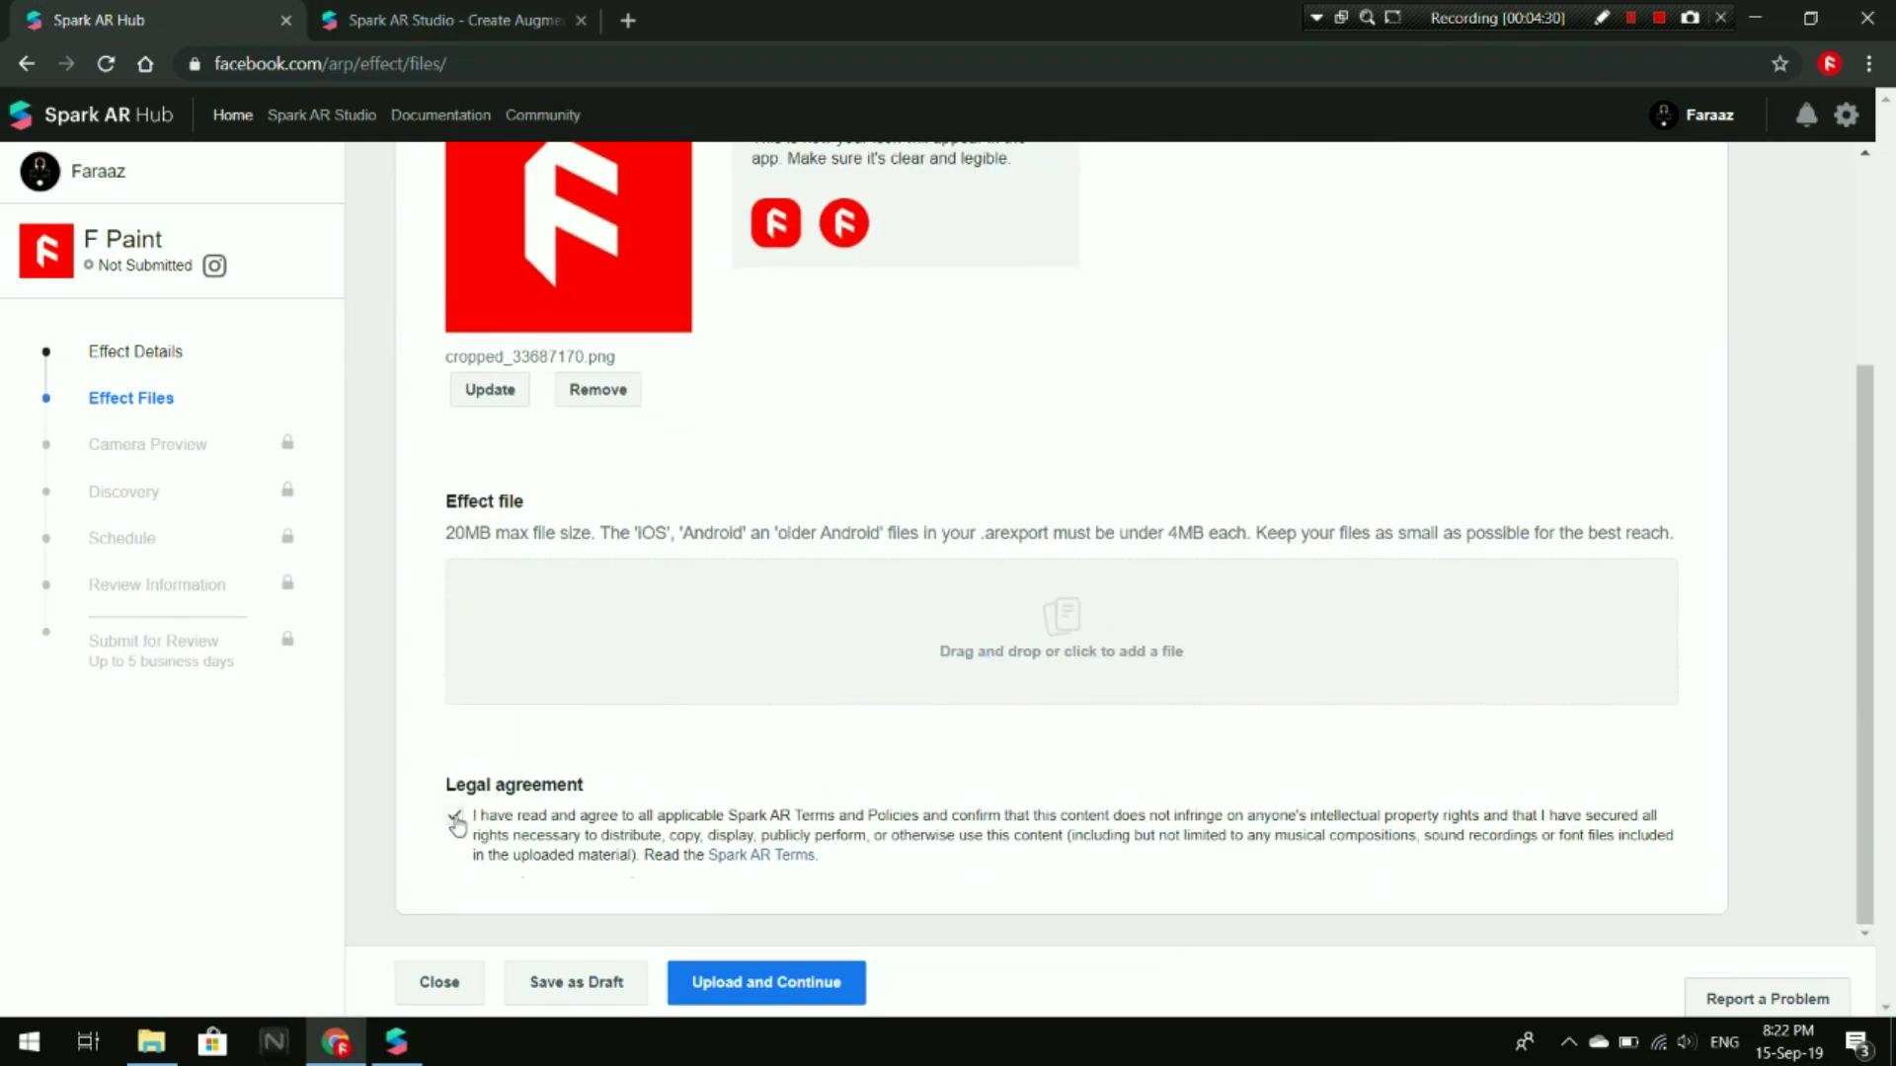
click(150, 1042)
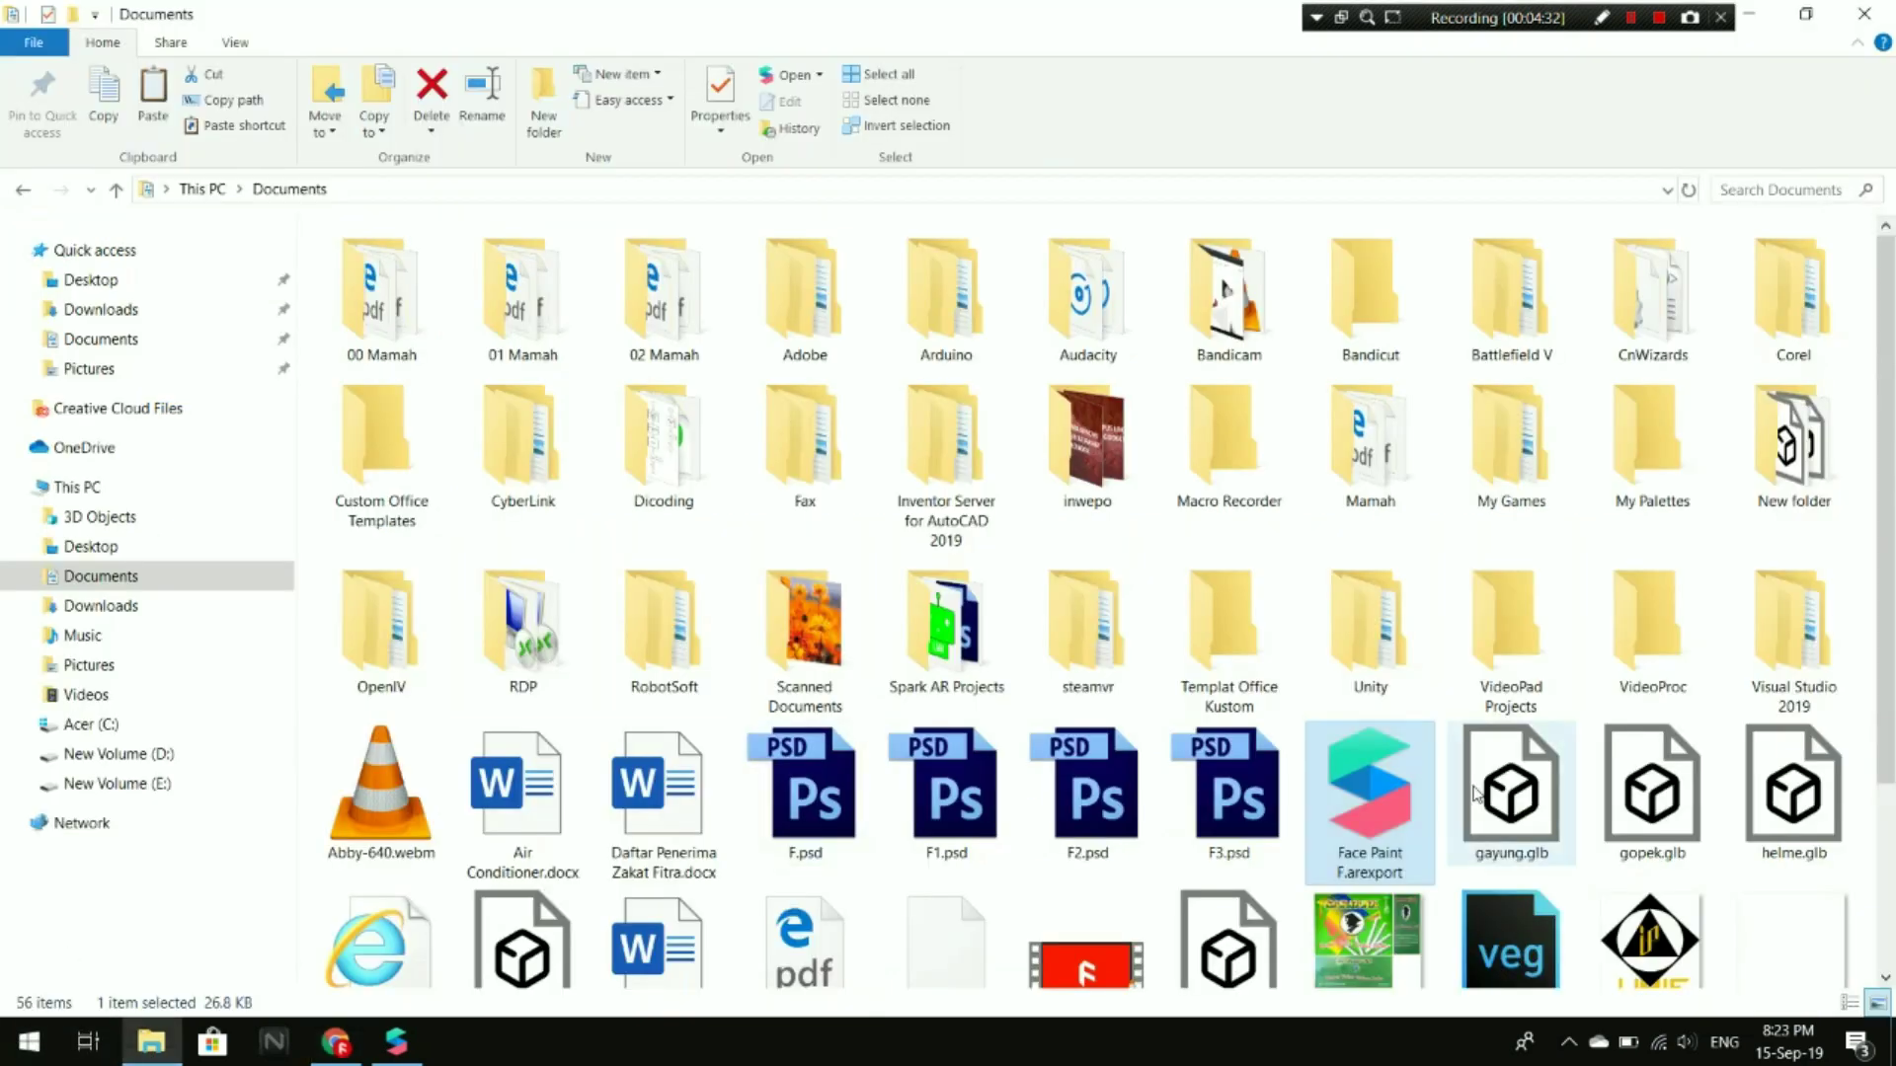
mouse_move(1412, 798)
mouse_down()
mouse_move(880, 638)
mouse_move(1027, 620)
mouse_up()
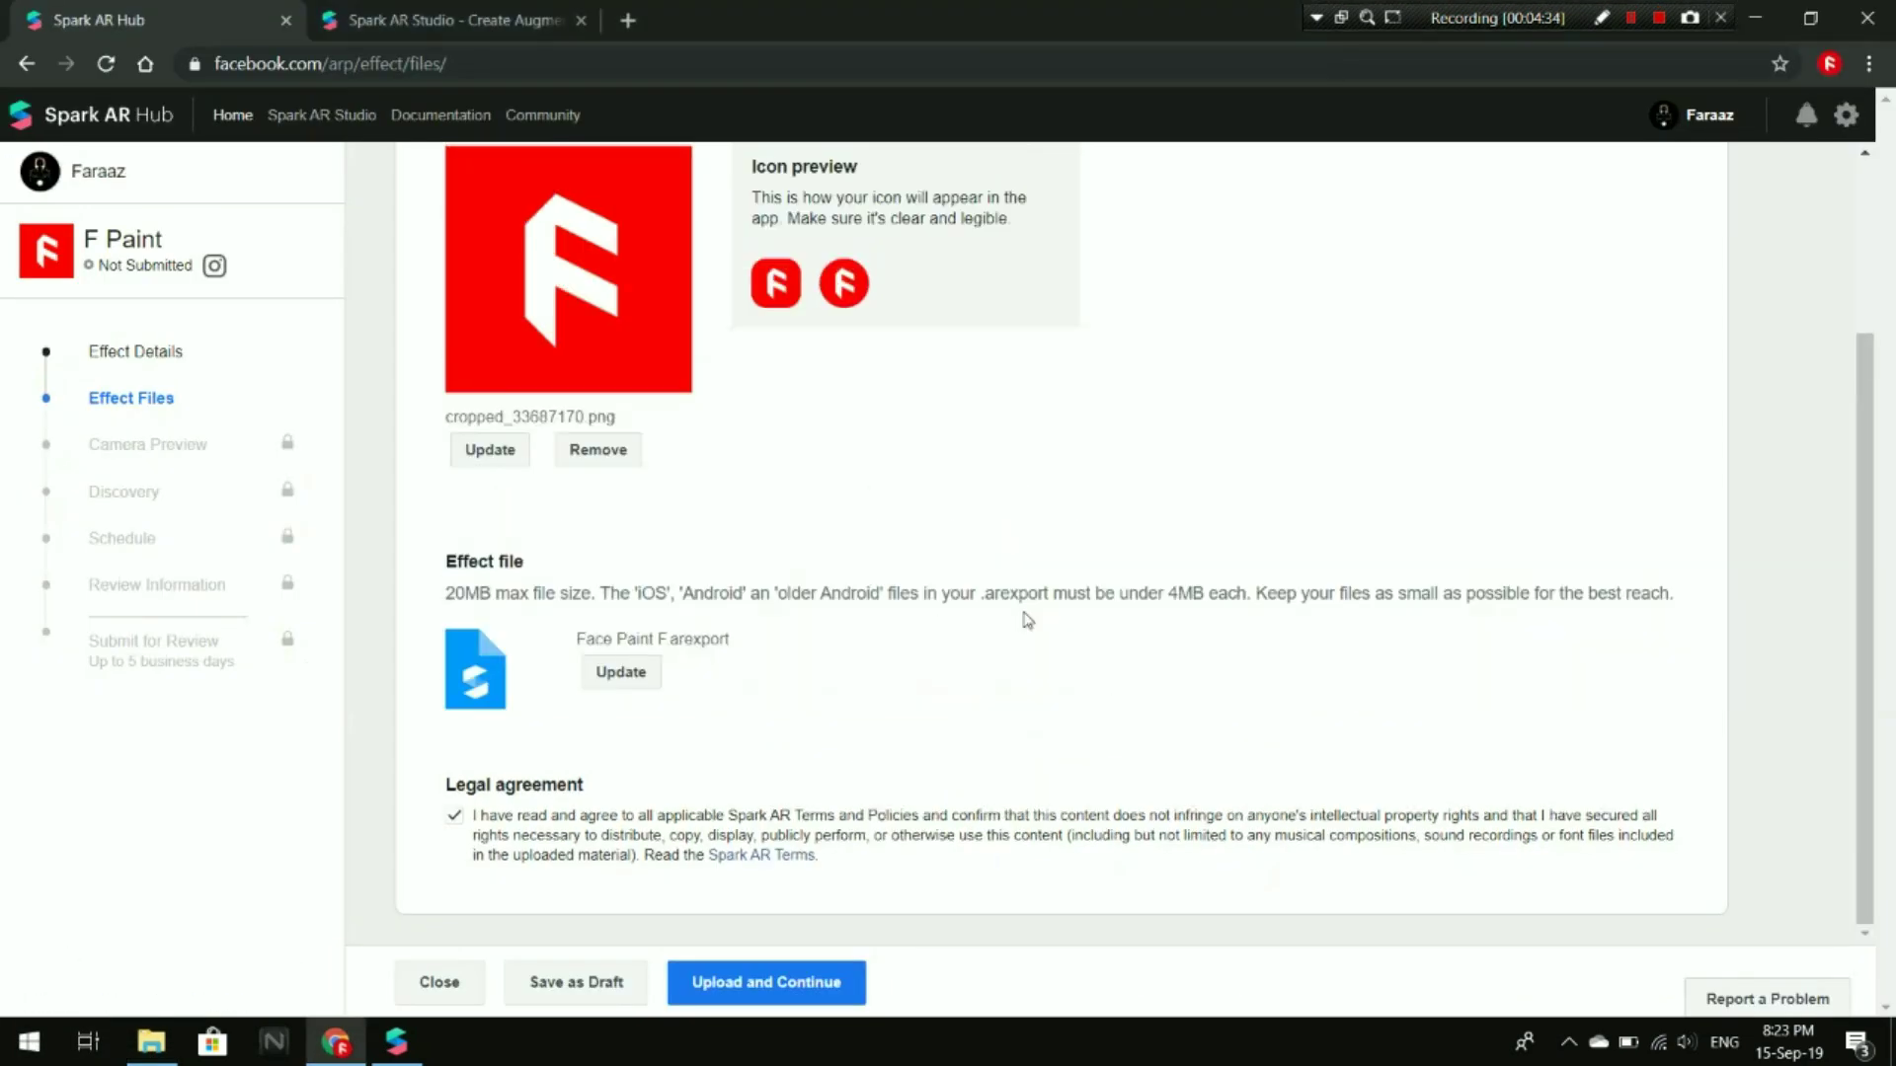
- Upload the effect files, confirming the owner and Instagram destination, and continue past the camera preview to Discovery
click(773, 967)
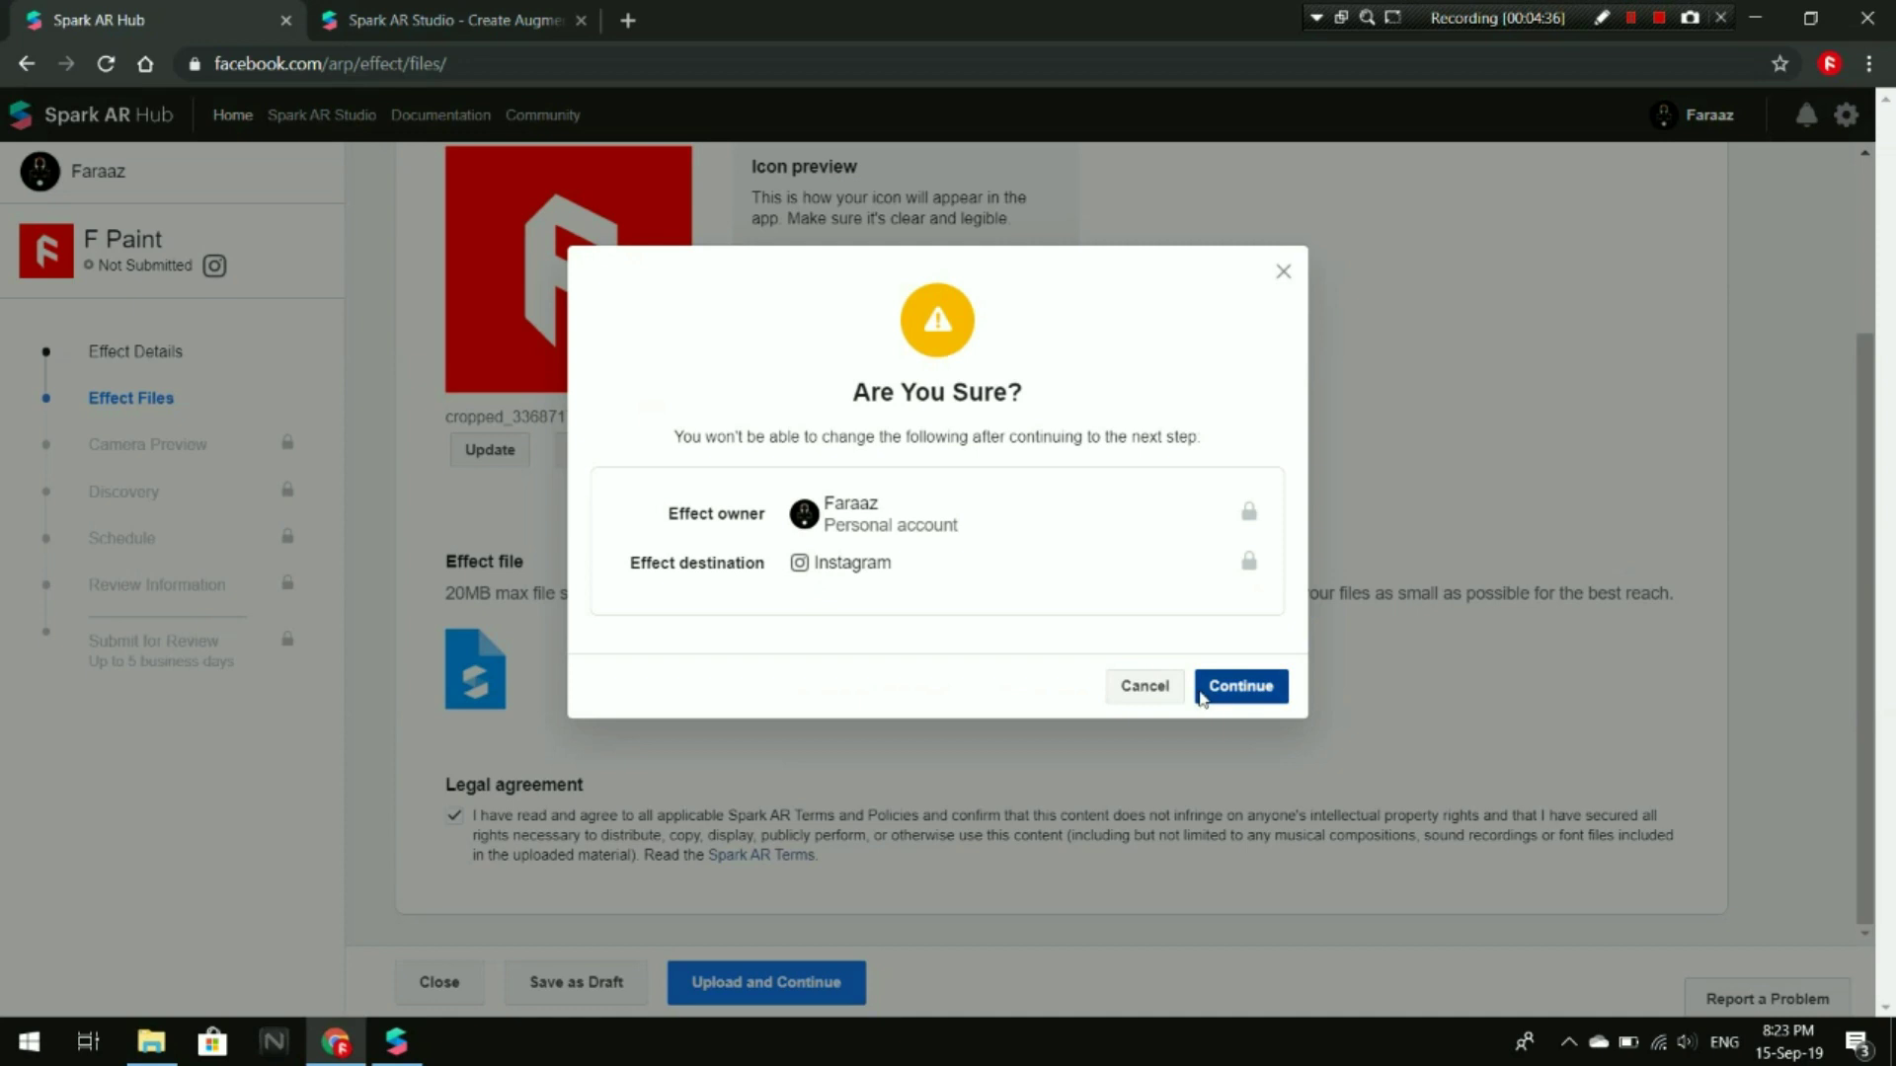
click(1205, 688)
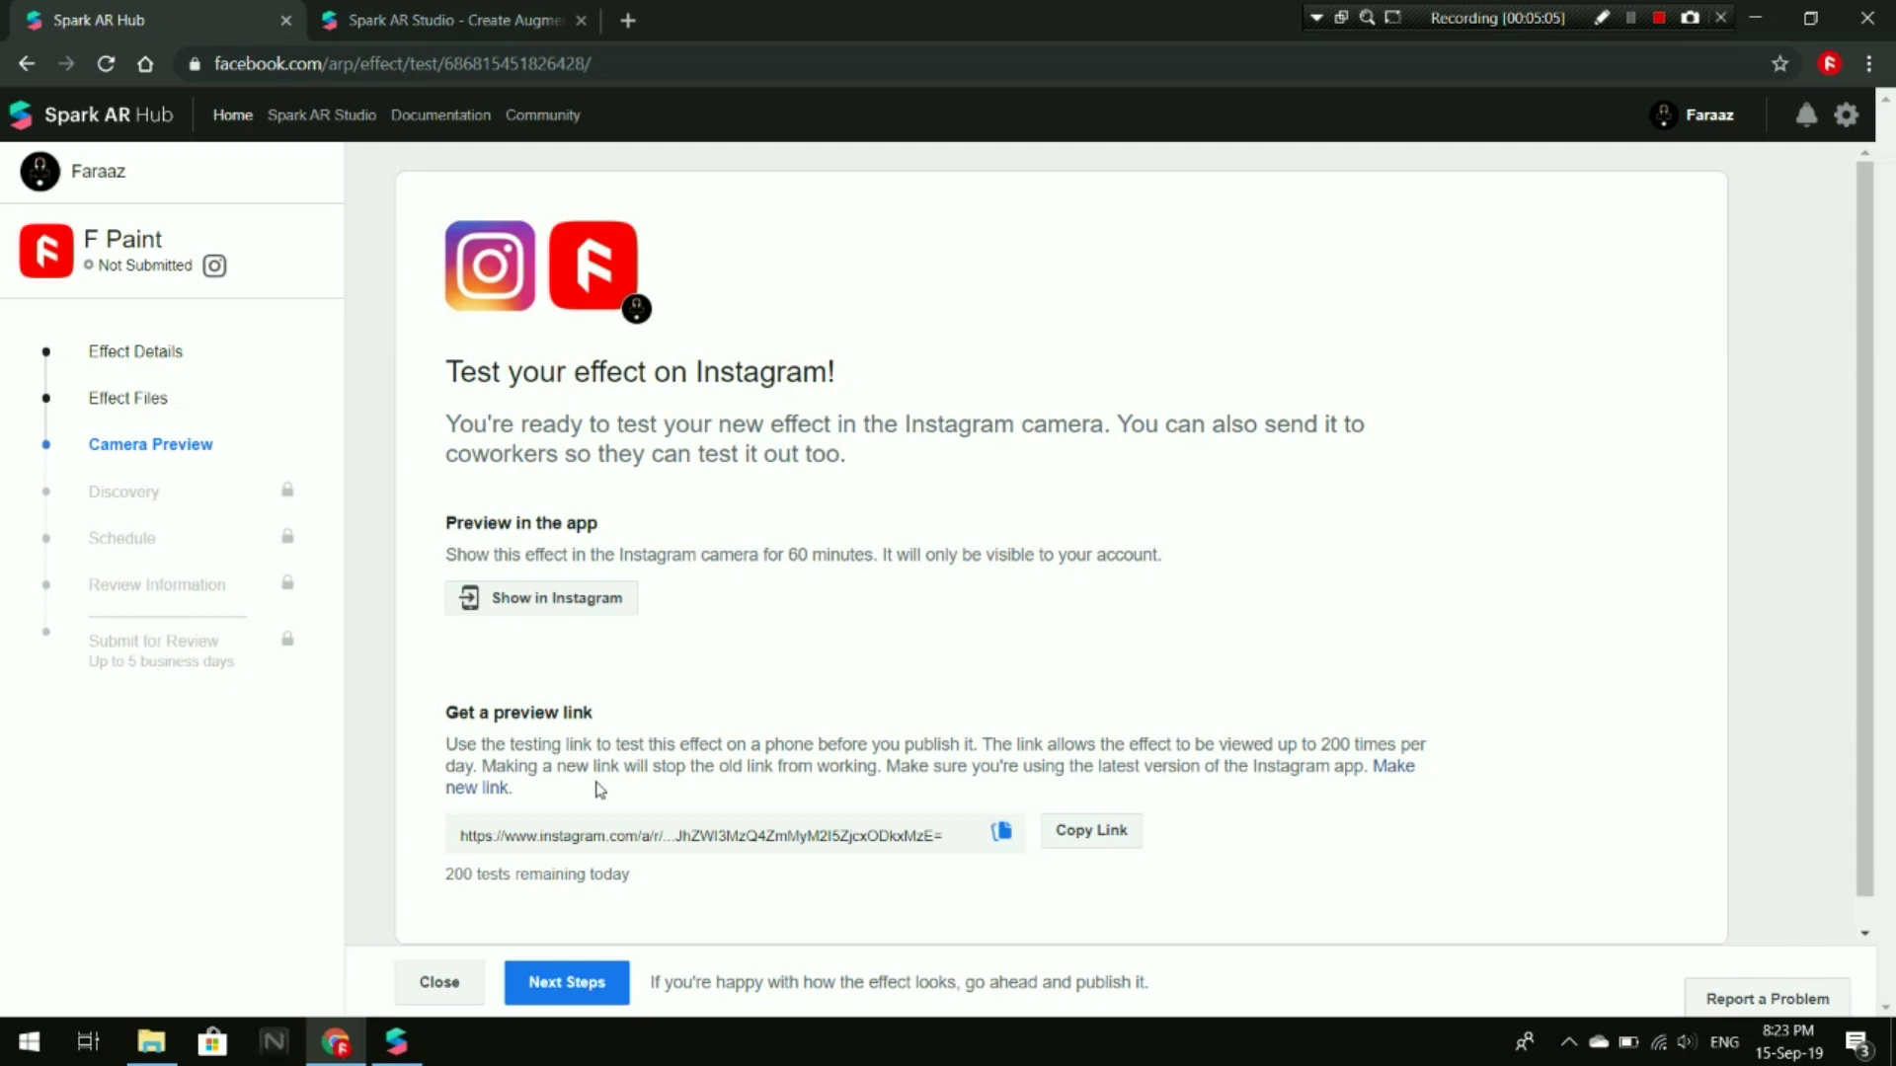
mouse_move(582, 272)
mouse_down()
mouse_move(612, 245)
mouse_move(657, 279)
mouse_move(832, 219)
mouse_up()
scroll(635, 800, down, 1)
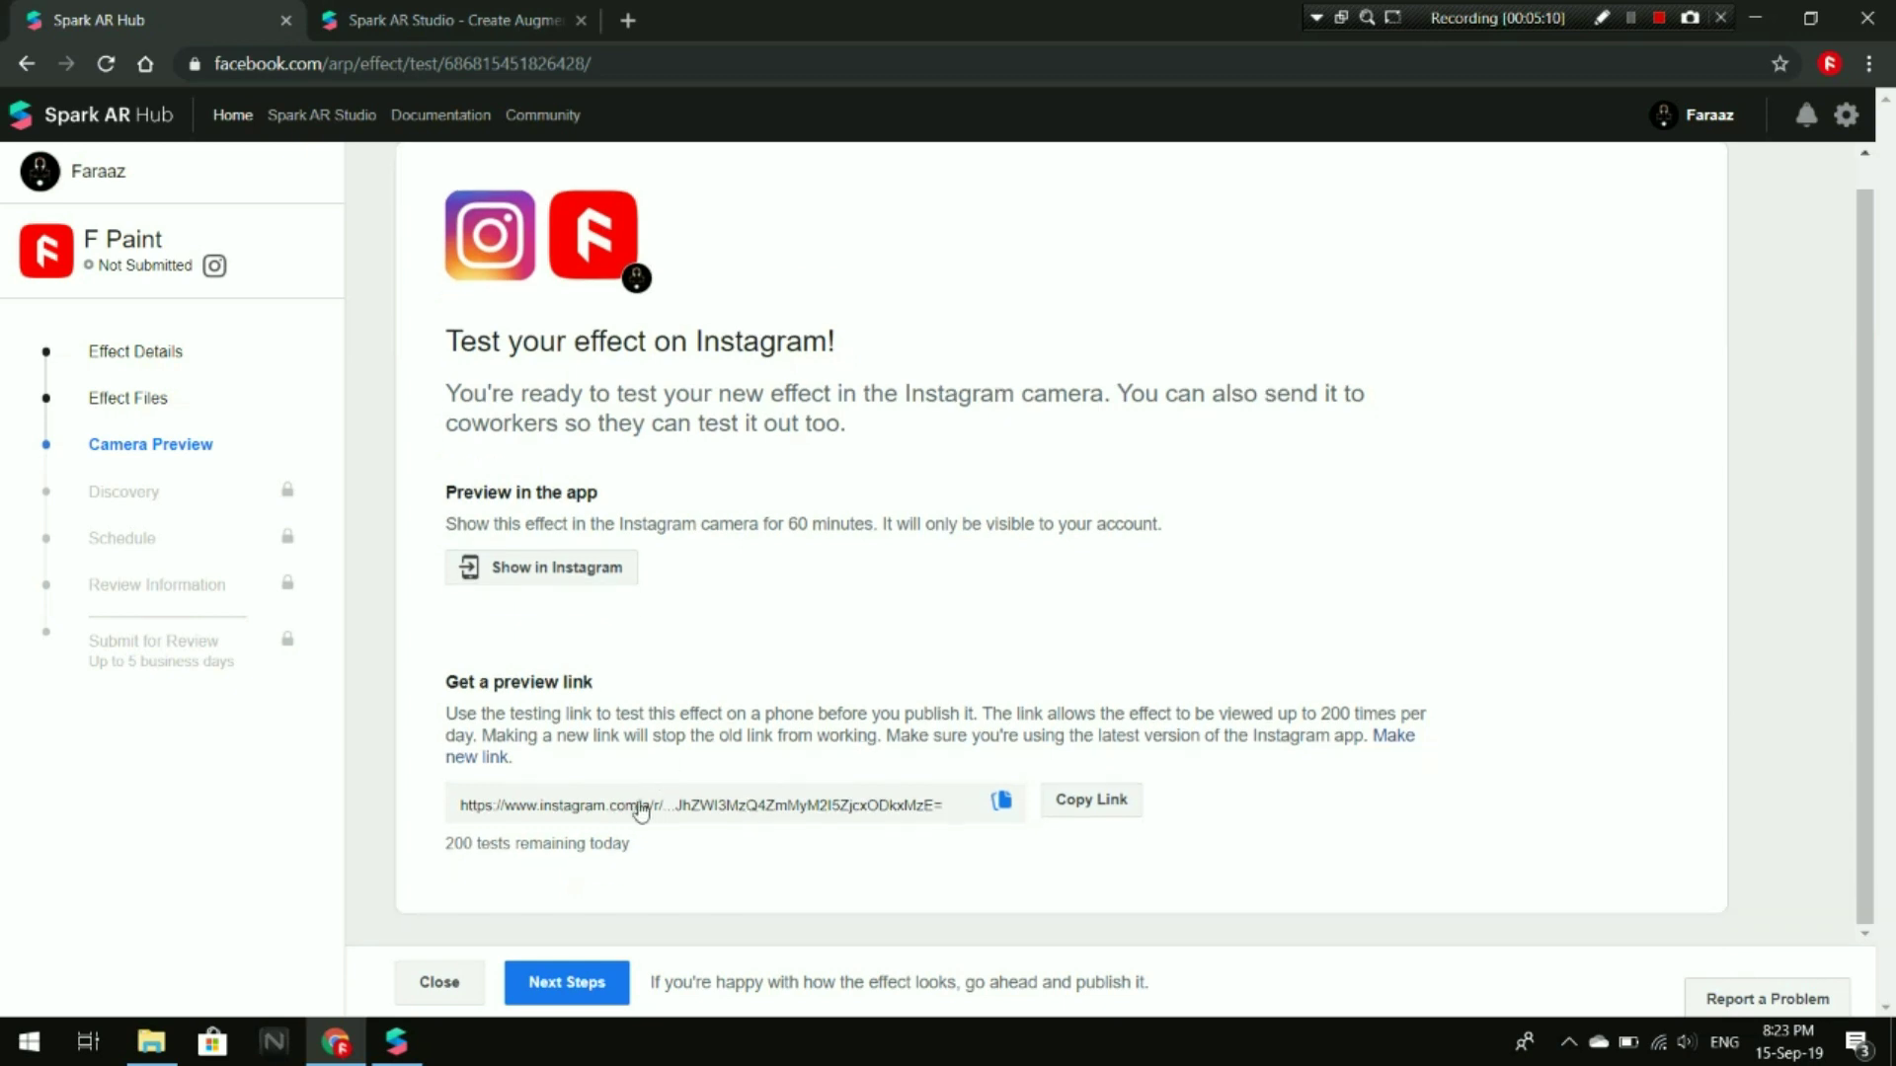
click(585, 979)
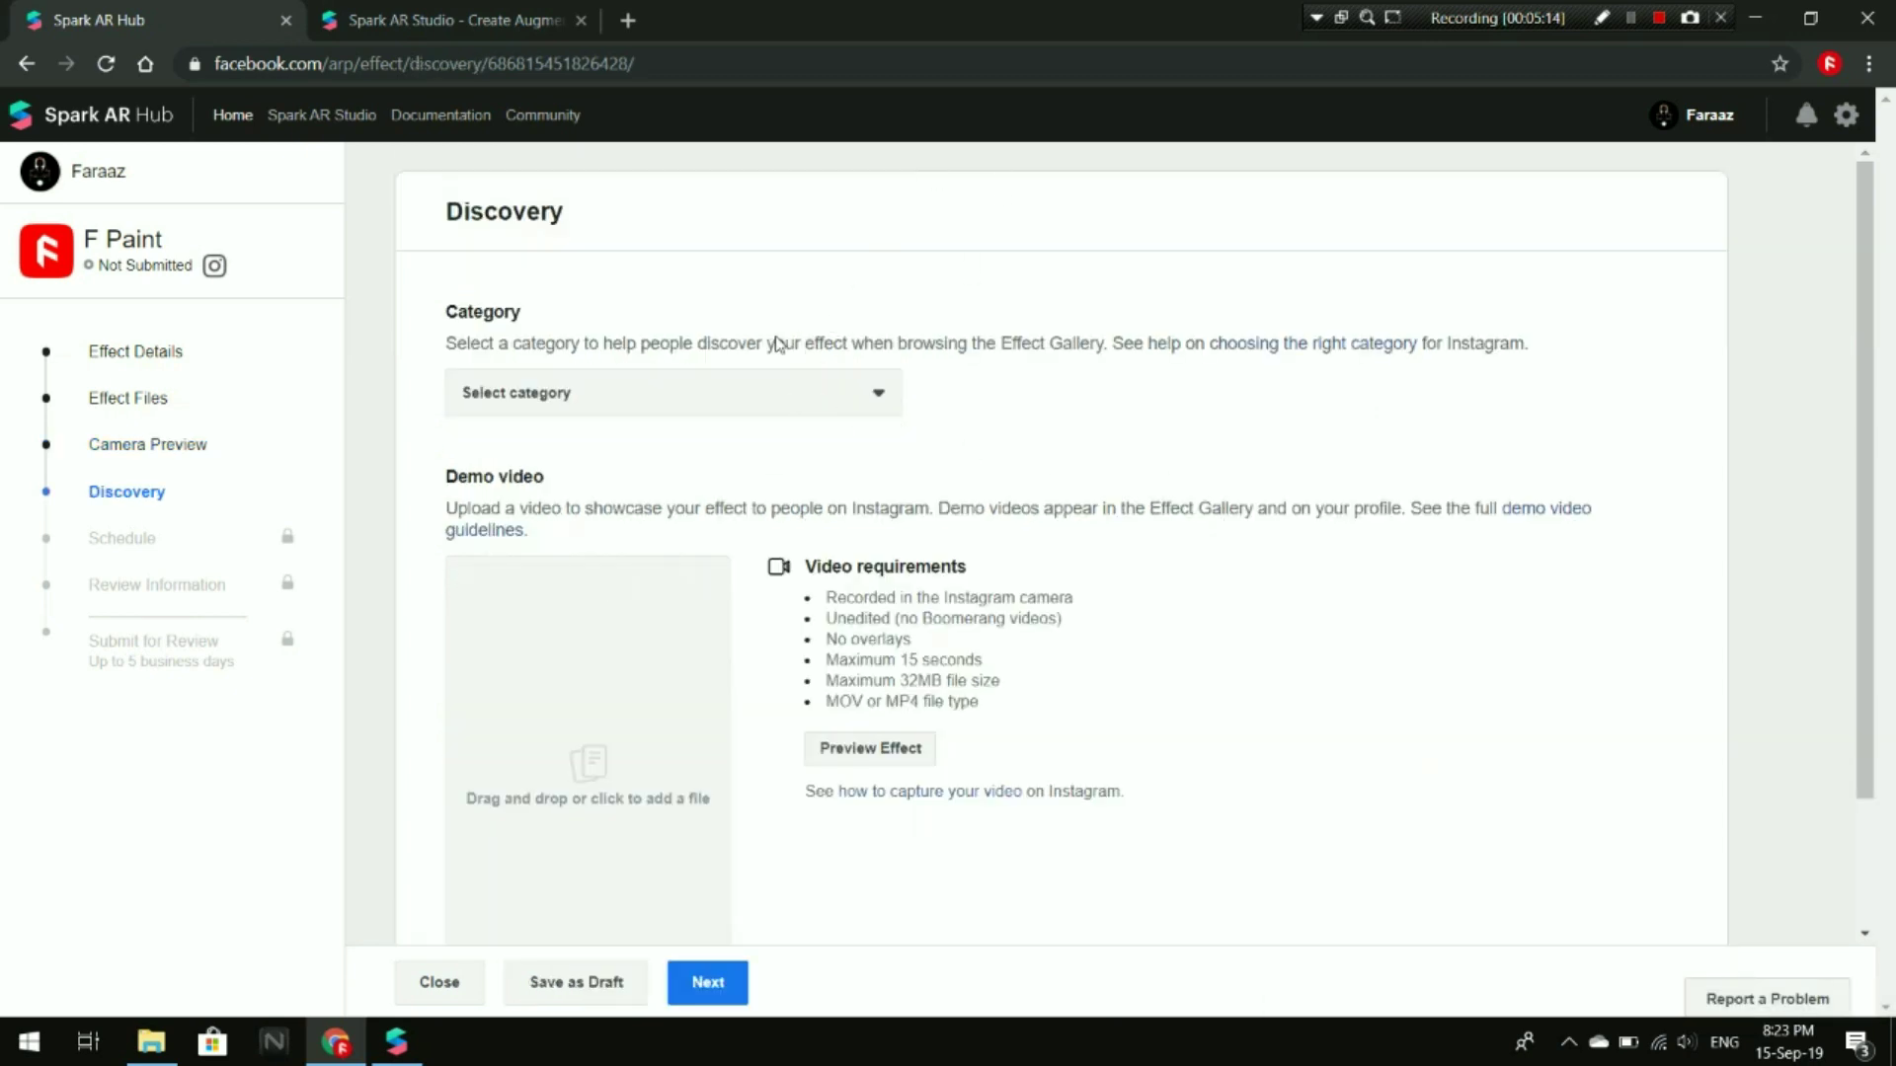
- Look through the available effect categories and set the effect's category to Camera Styles
drag(445, 310, 543, 309)
click(553, 395)
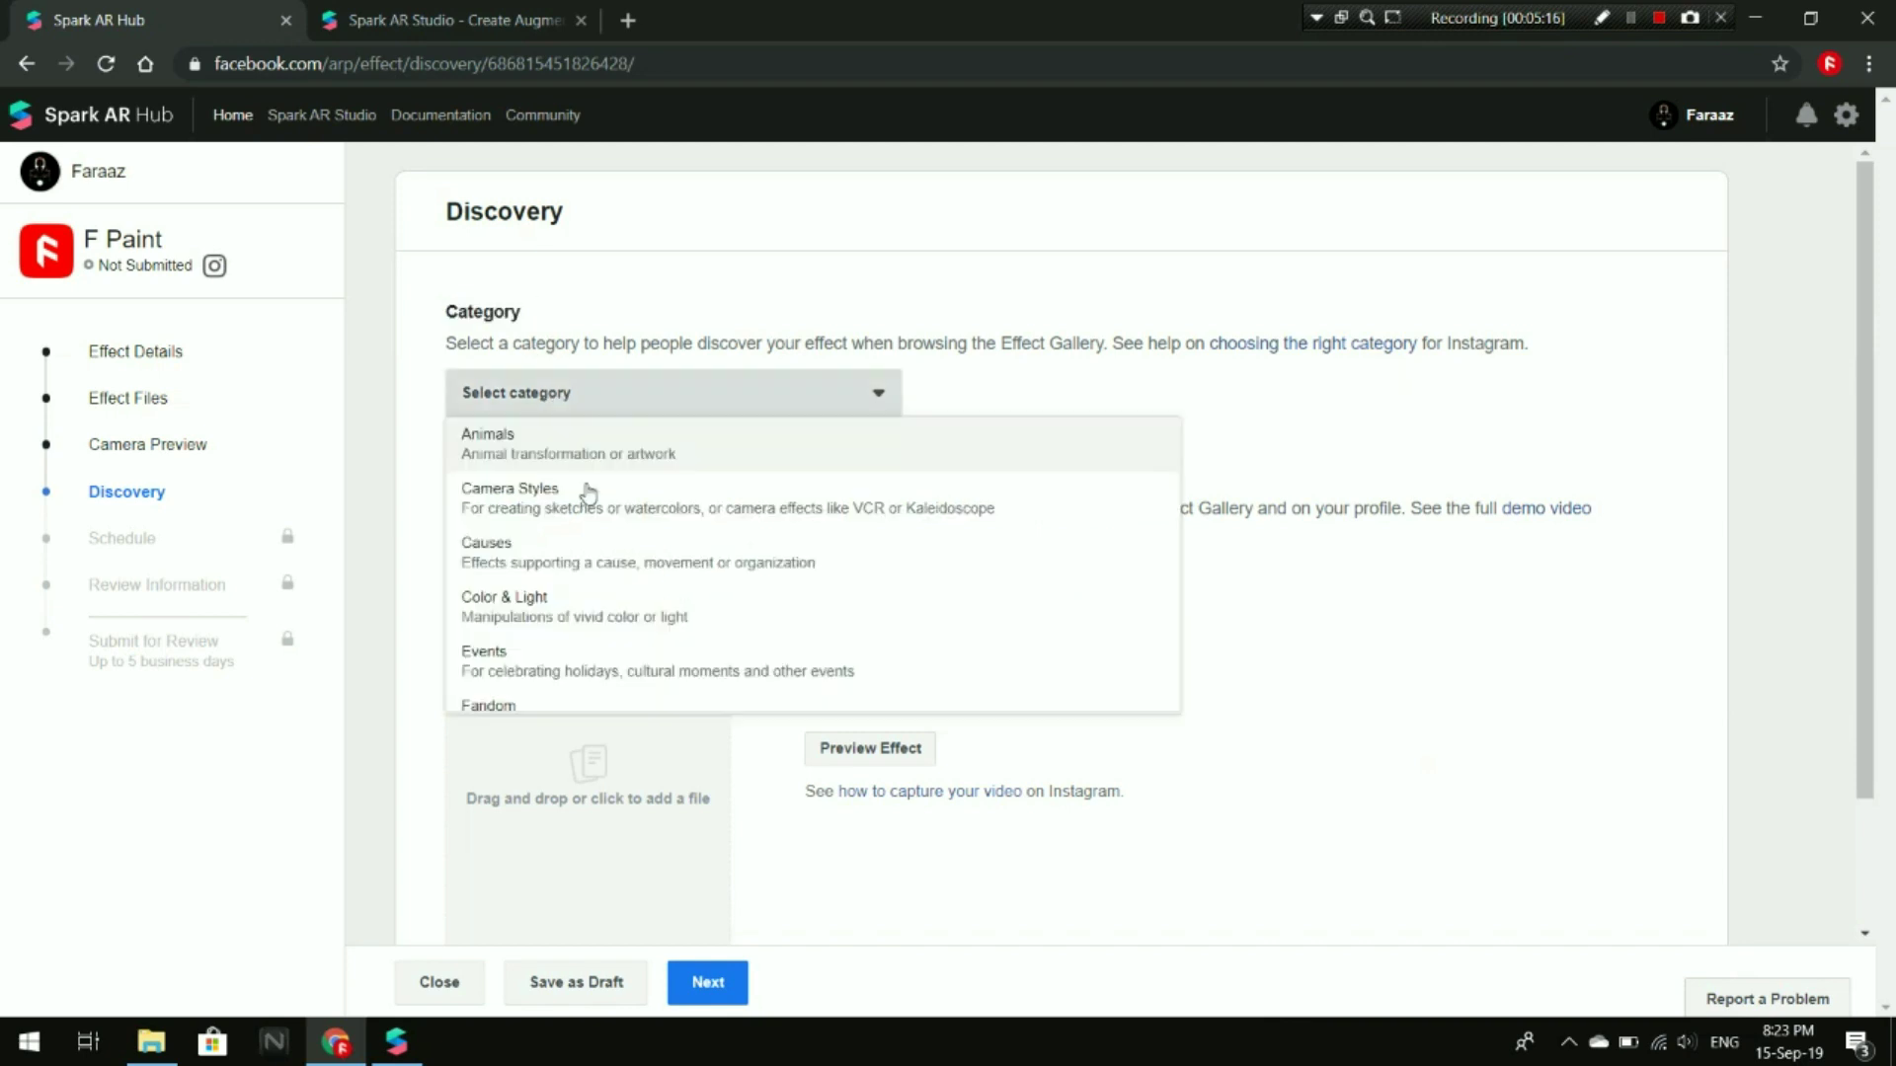
scroll(920, 626, down, 3)
scroll(656, 600, down, 2)
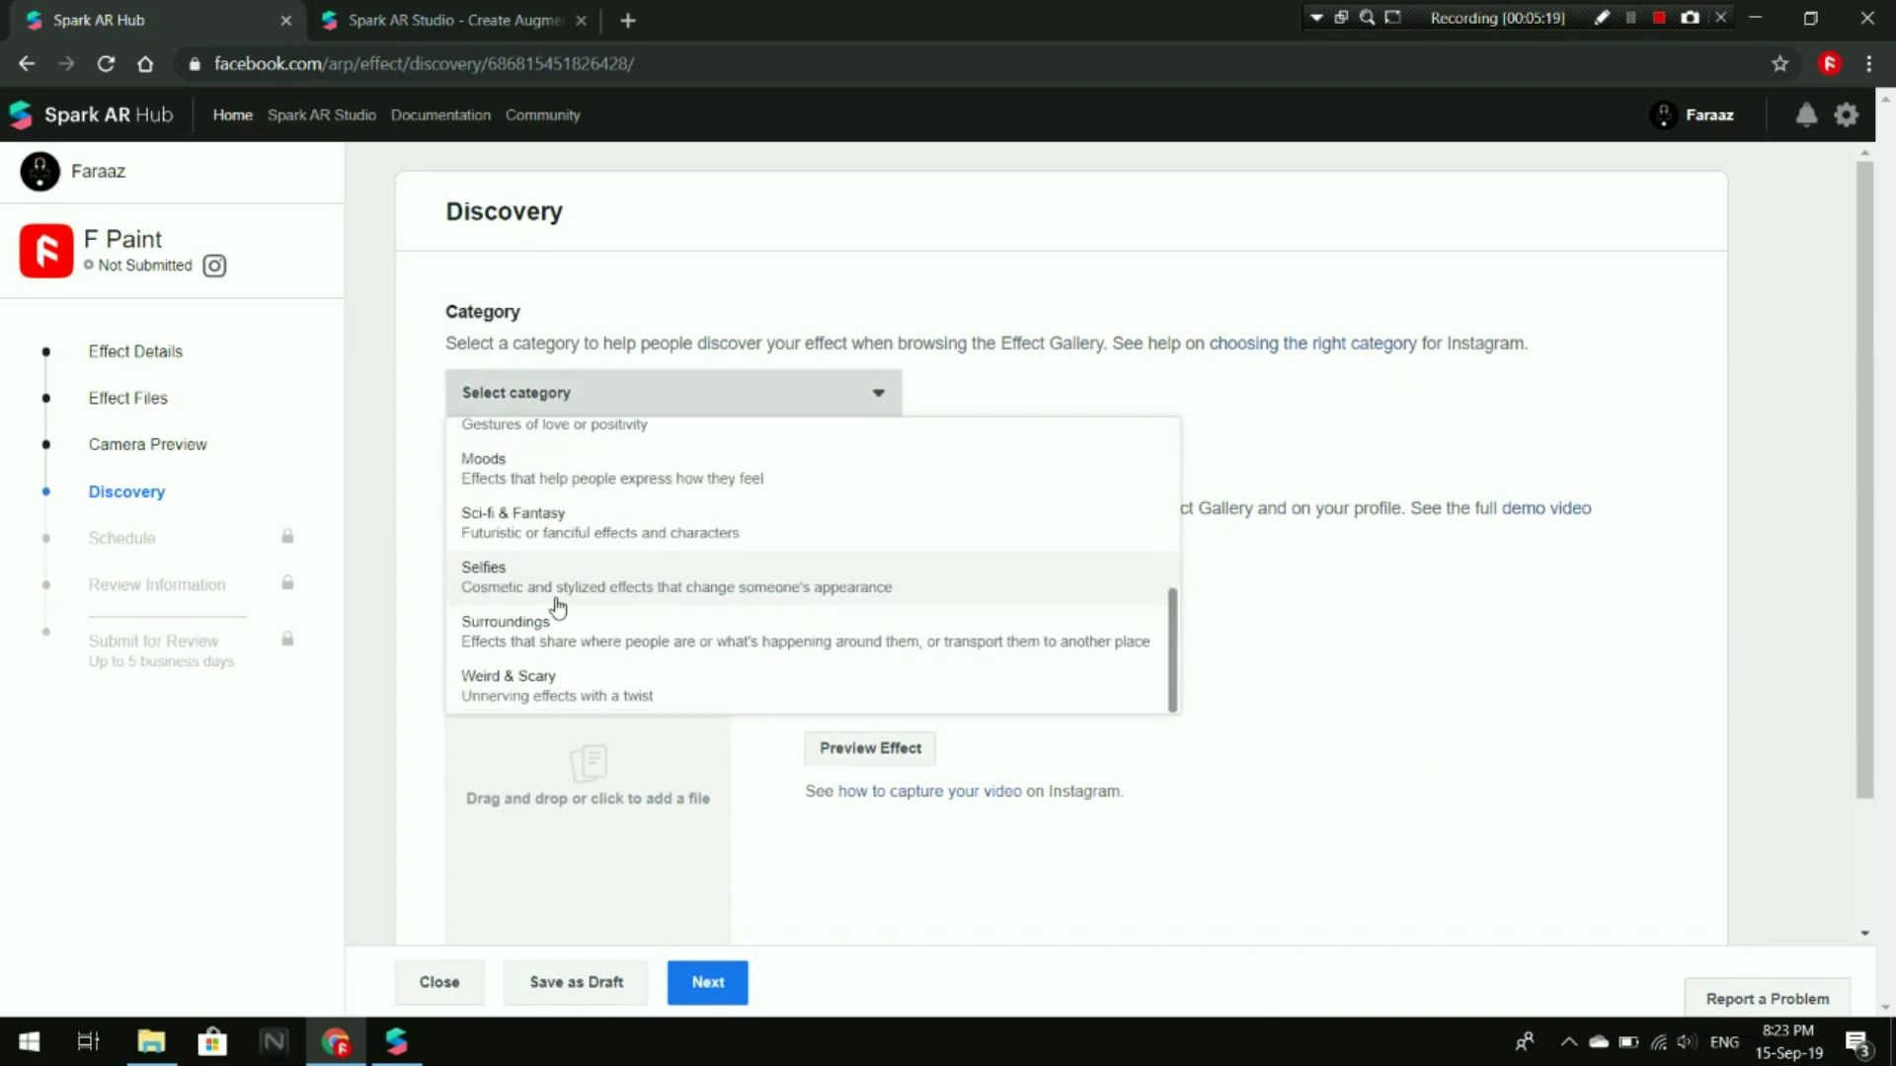
scroll(548, 578, up, 1)
scroll(538, 512, up, 1)
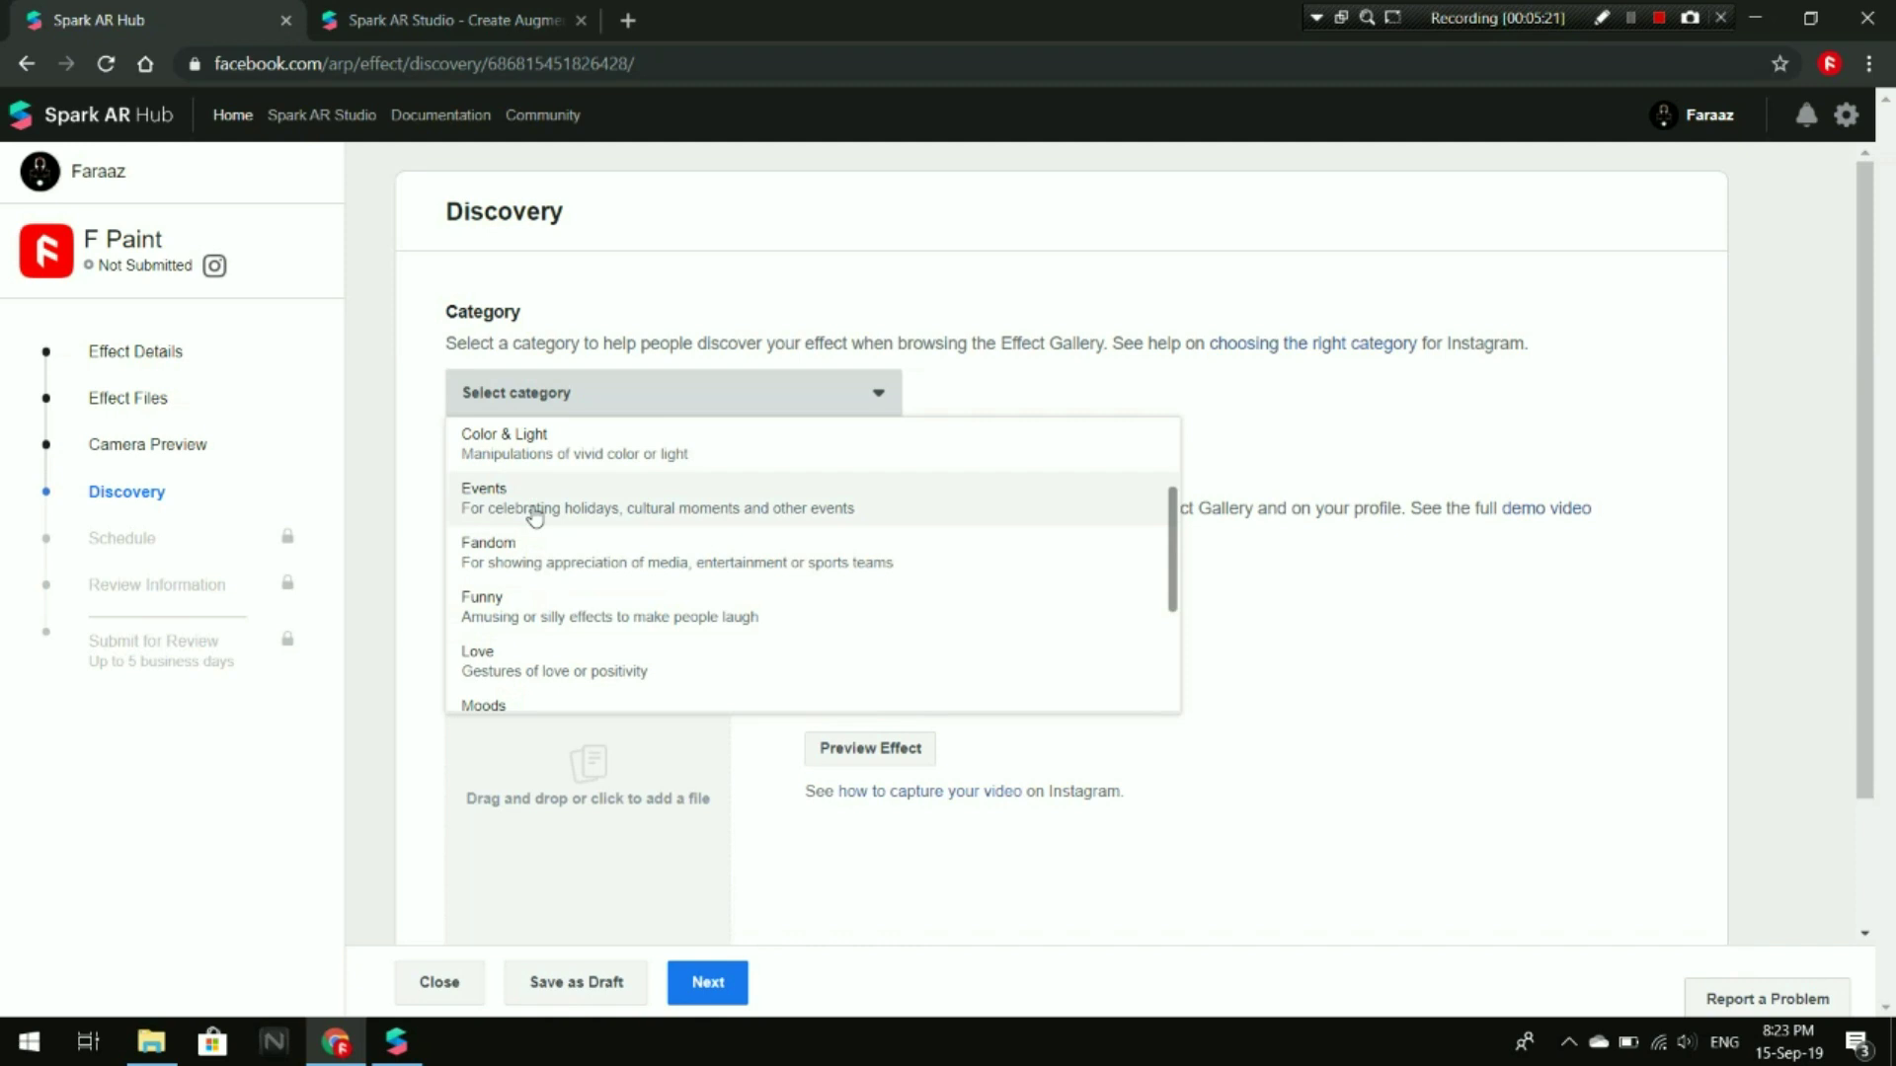
scroll(563, 589, down, 1)
scroll(568, 607, down, 1)
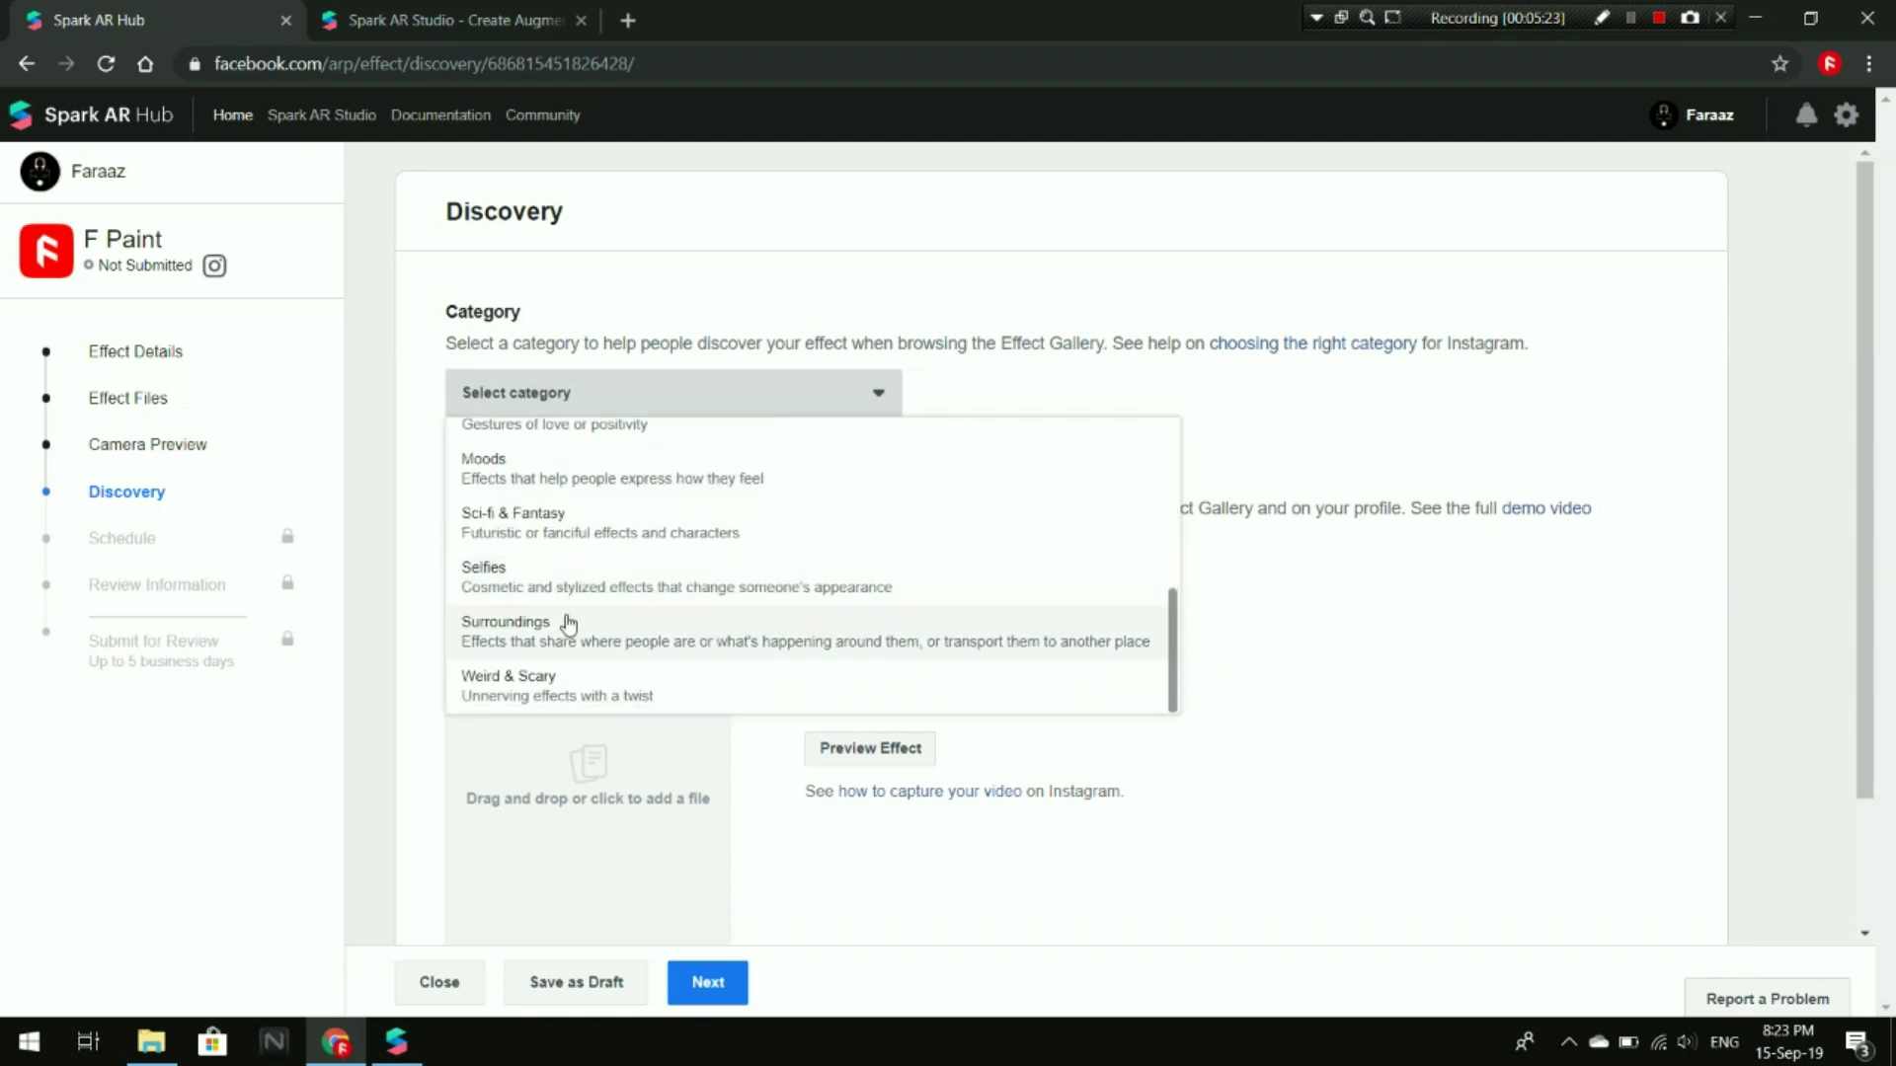
scroll(555, 568, up, 1)
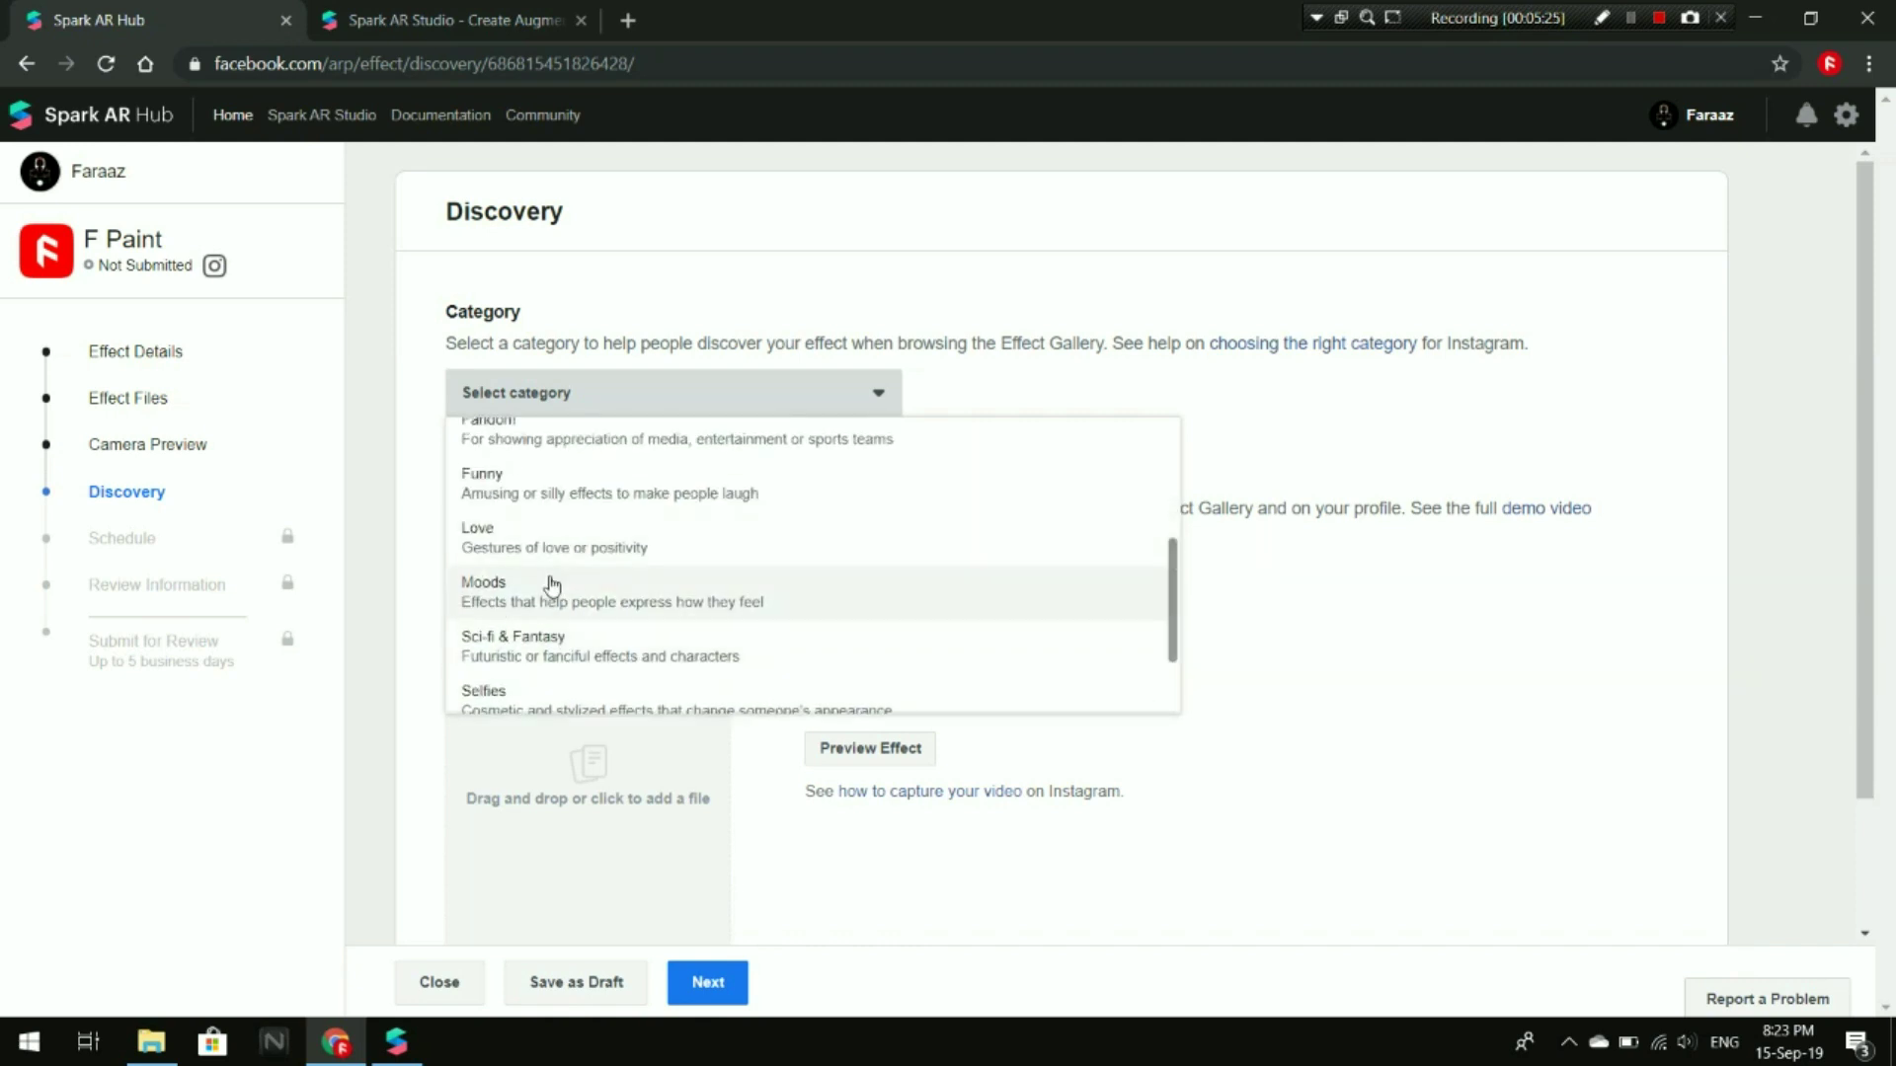
scroll(563, 506, up, 3)
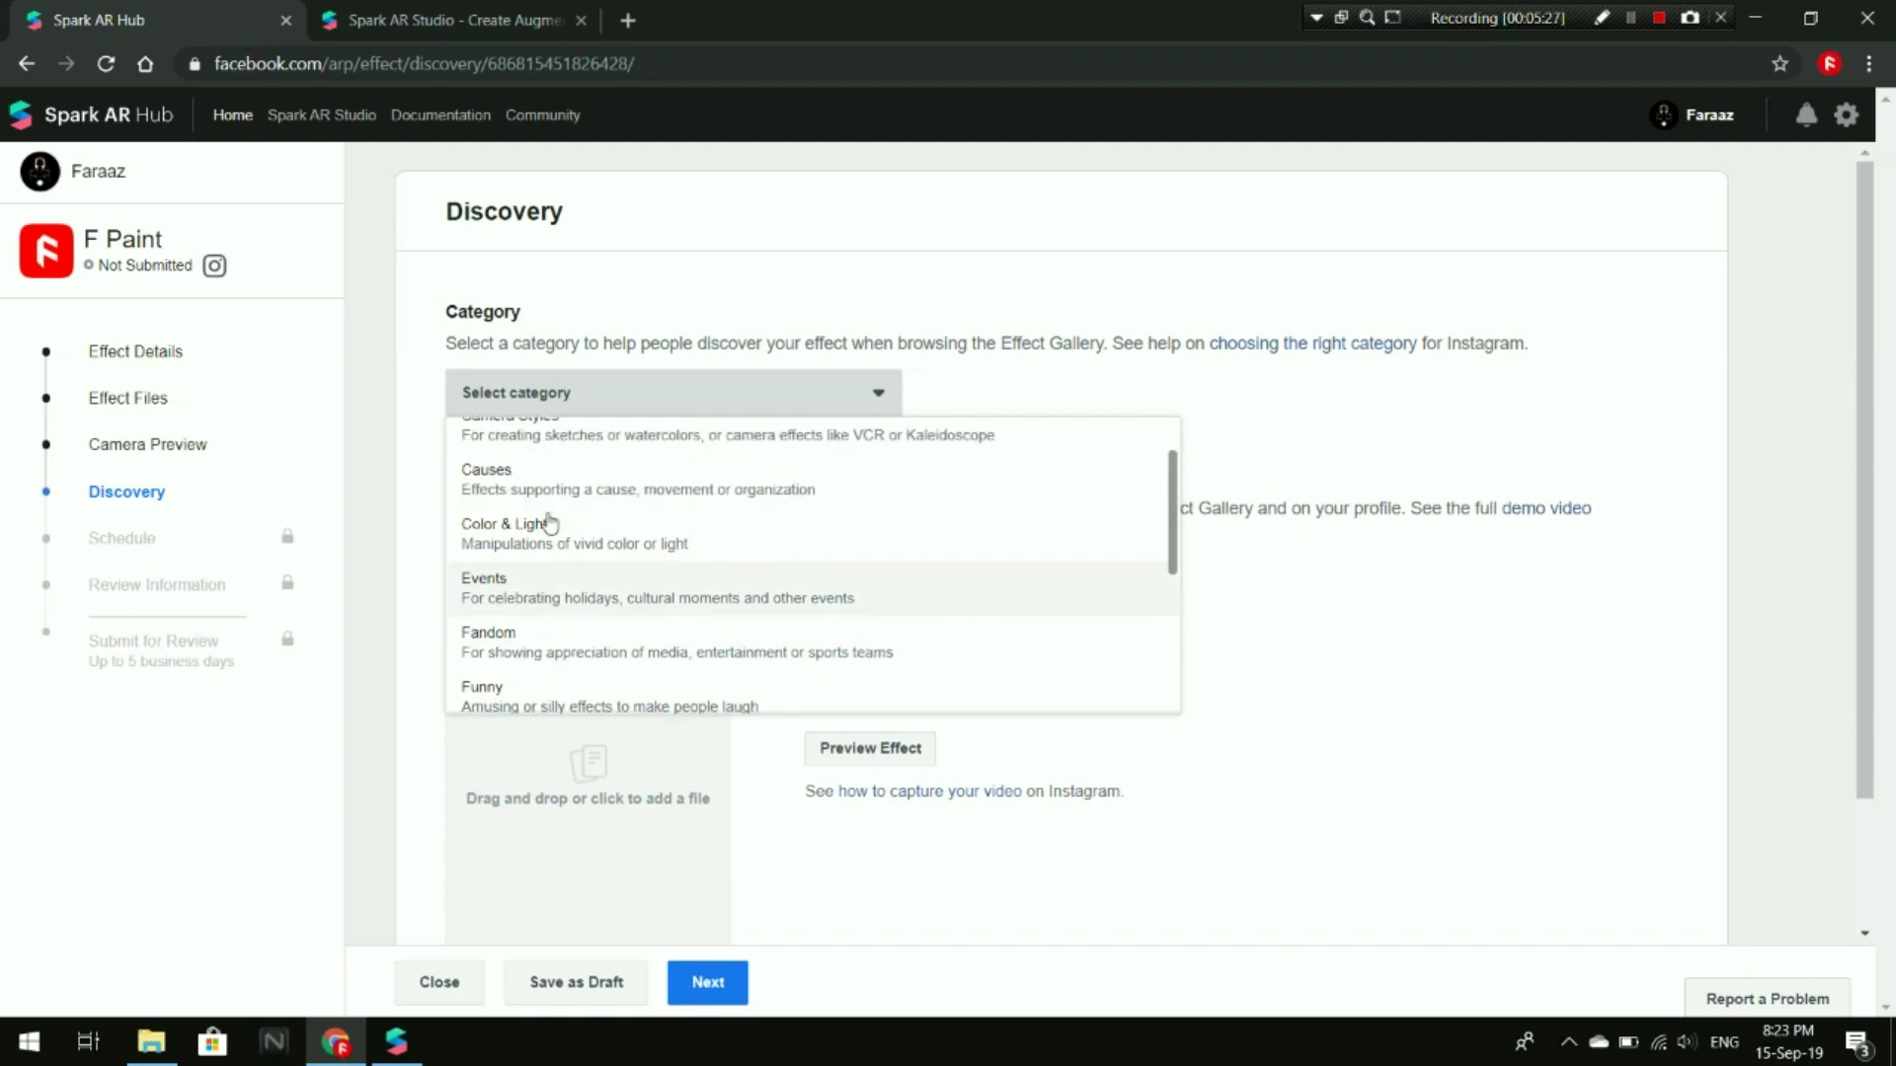
scroll(584, 530, up, 1)
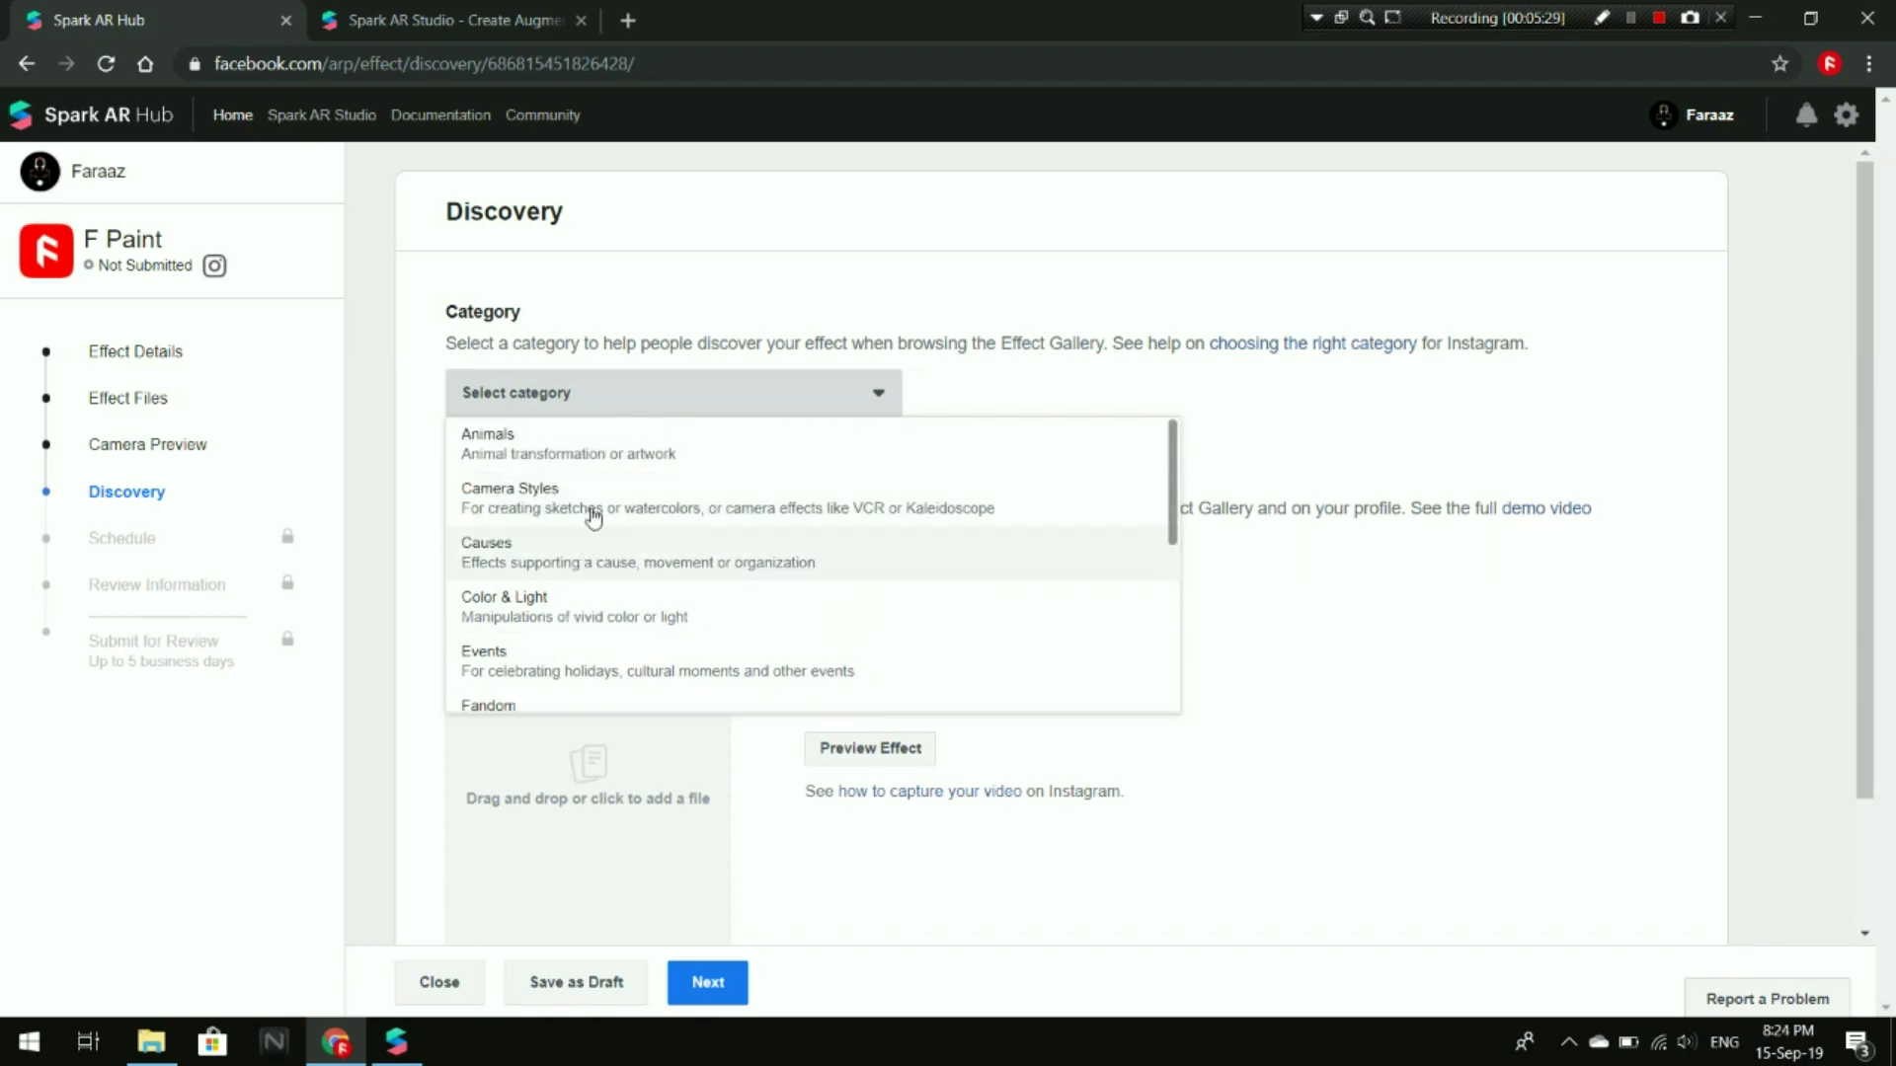
click(596, 506)
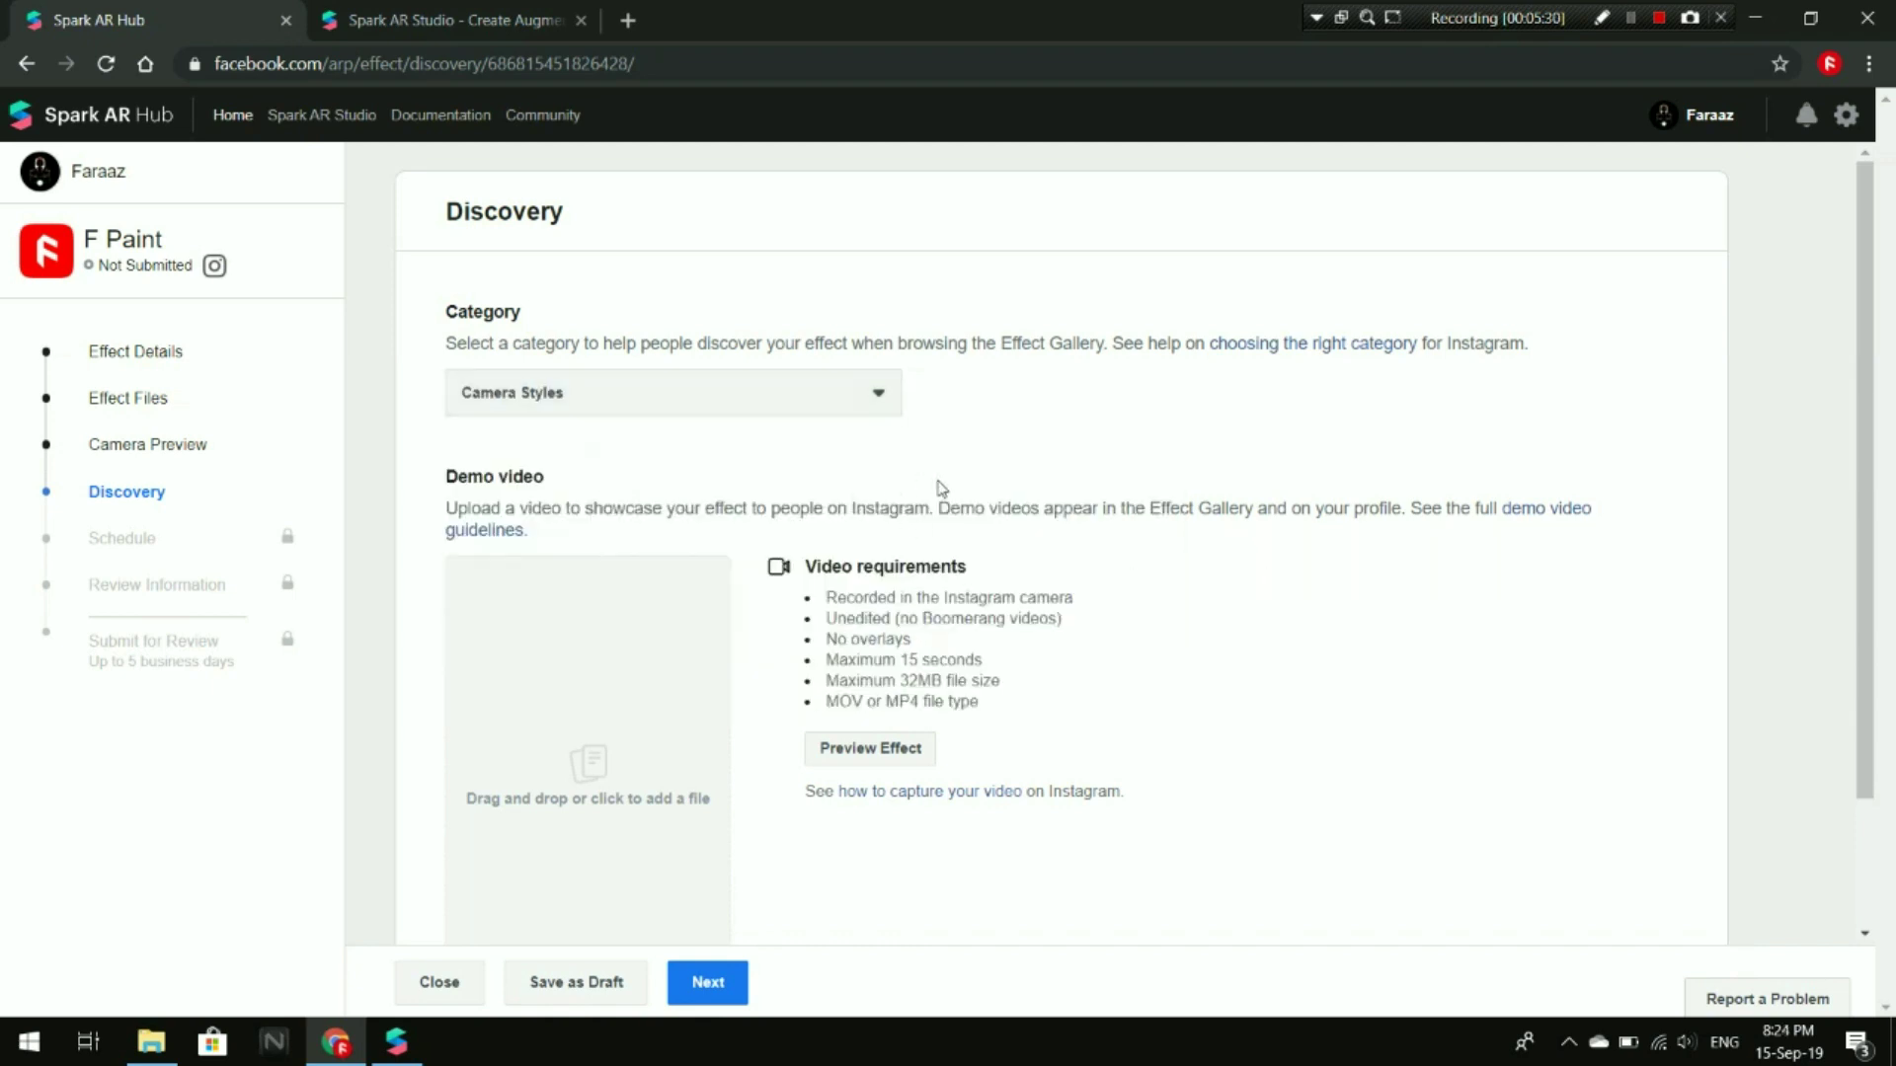
- Try to continue past Discovery without adding a demo video, and check the page for what is required
scroll(692, 445, down, 2)
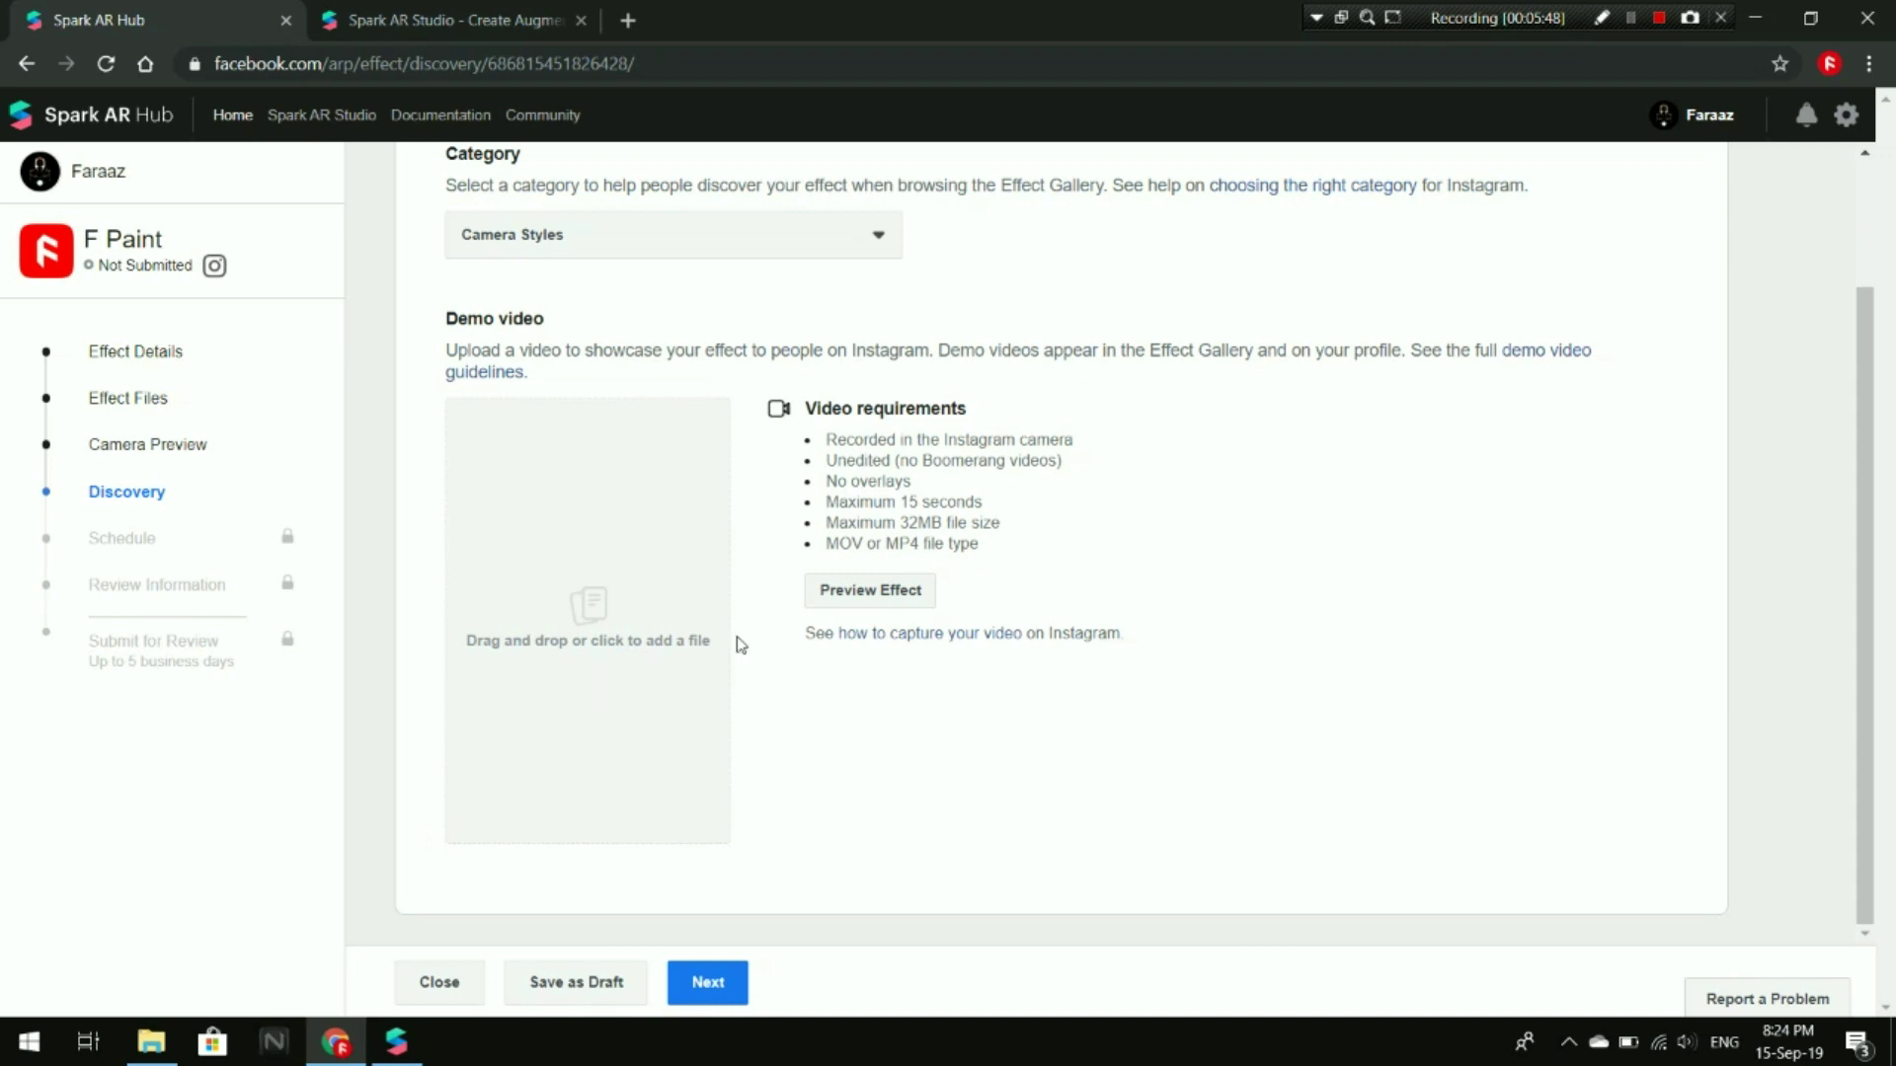
click(707, 982)
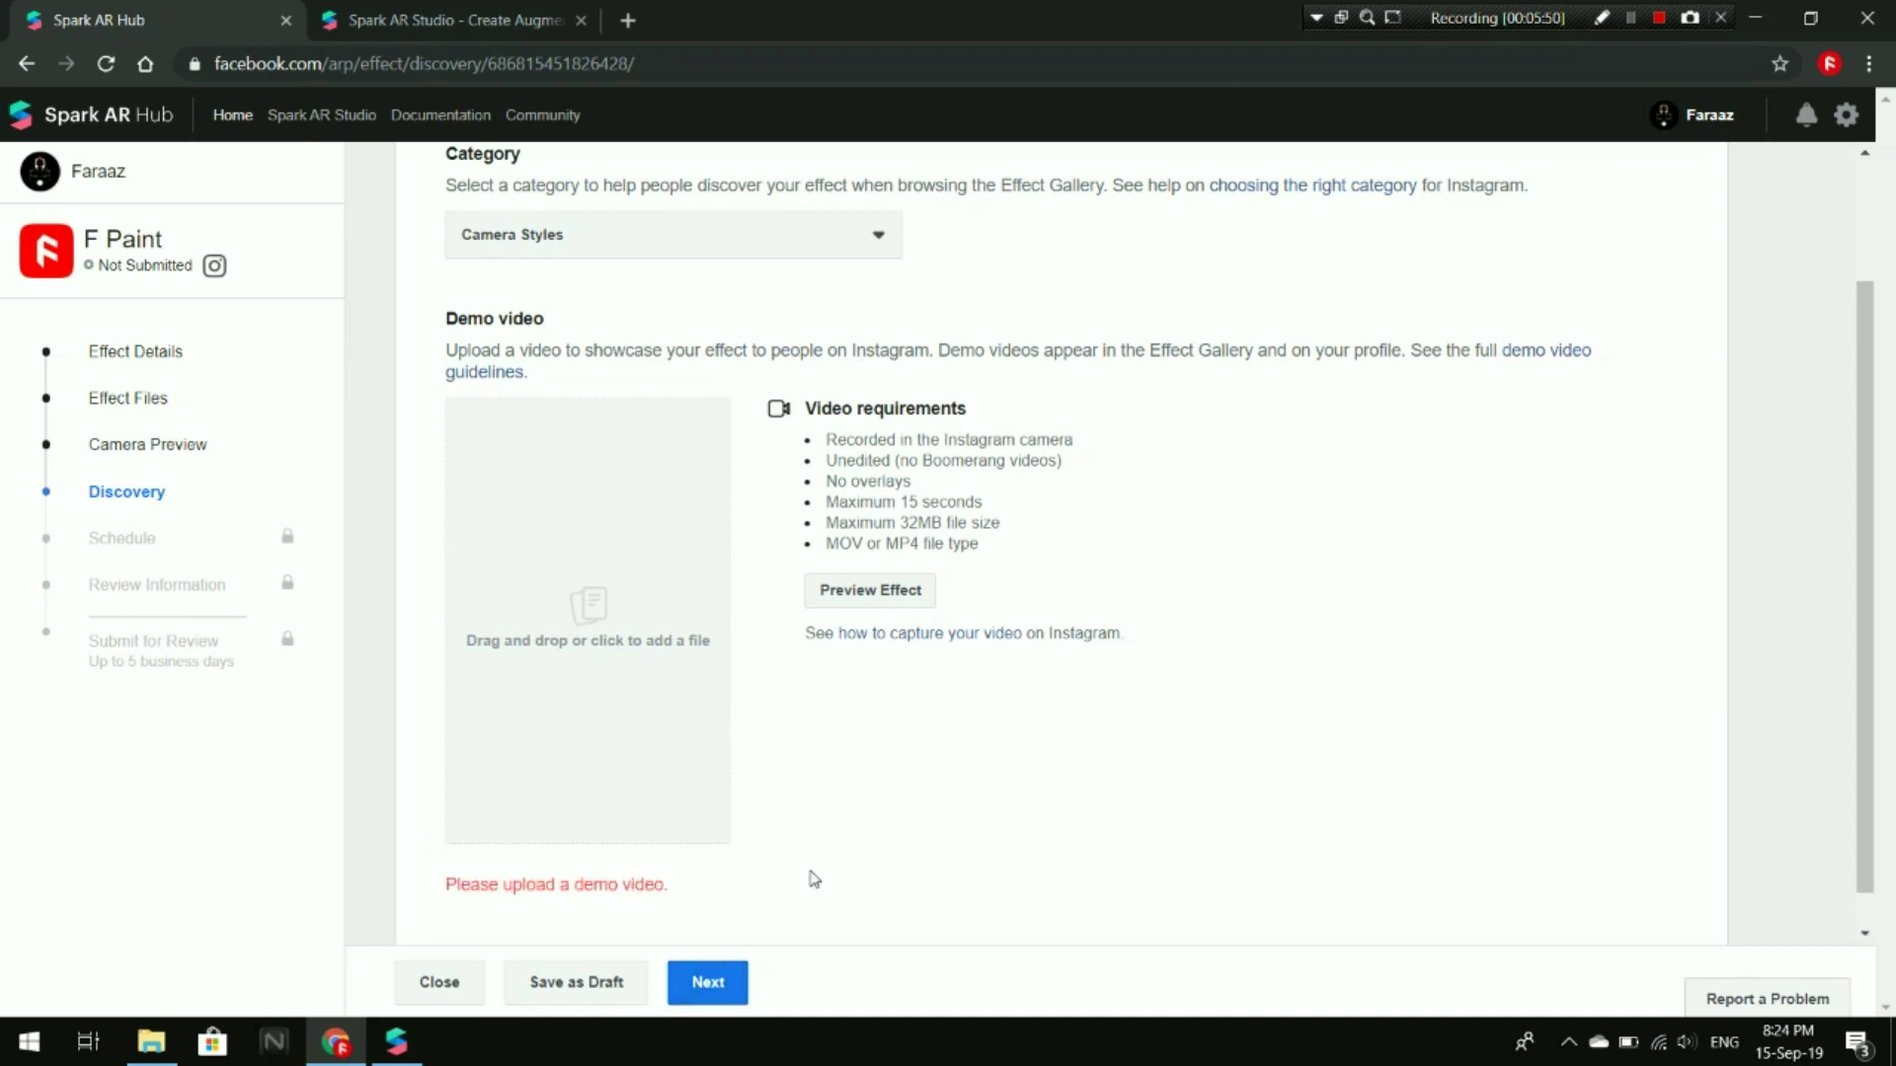
scroll(757, 863, down, 1)
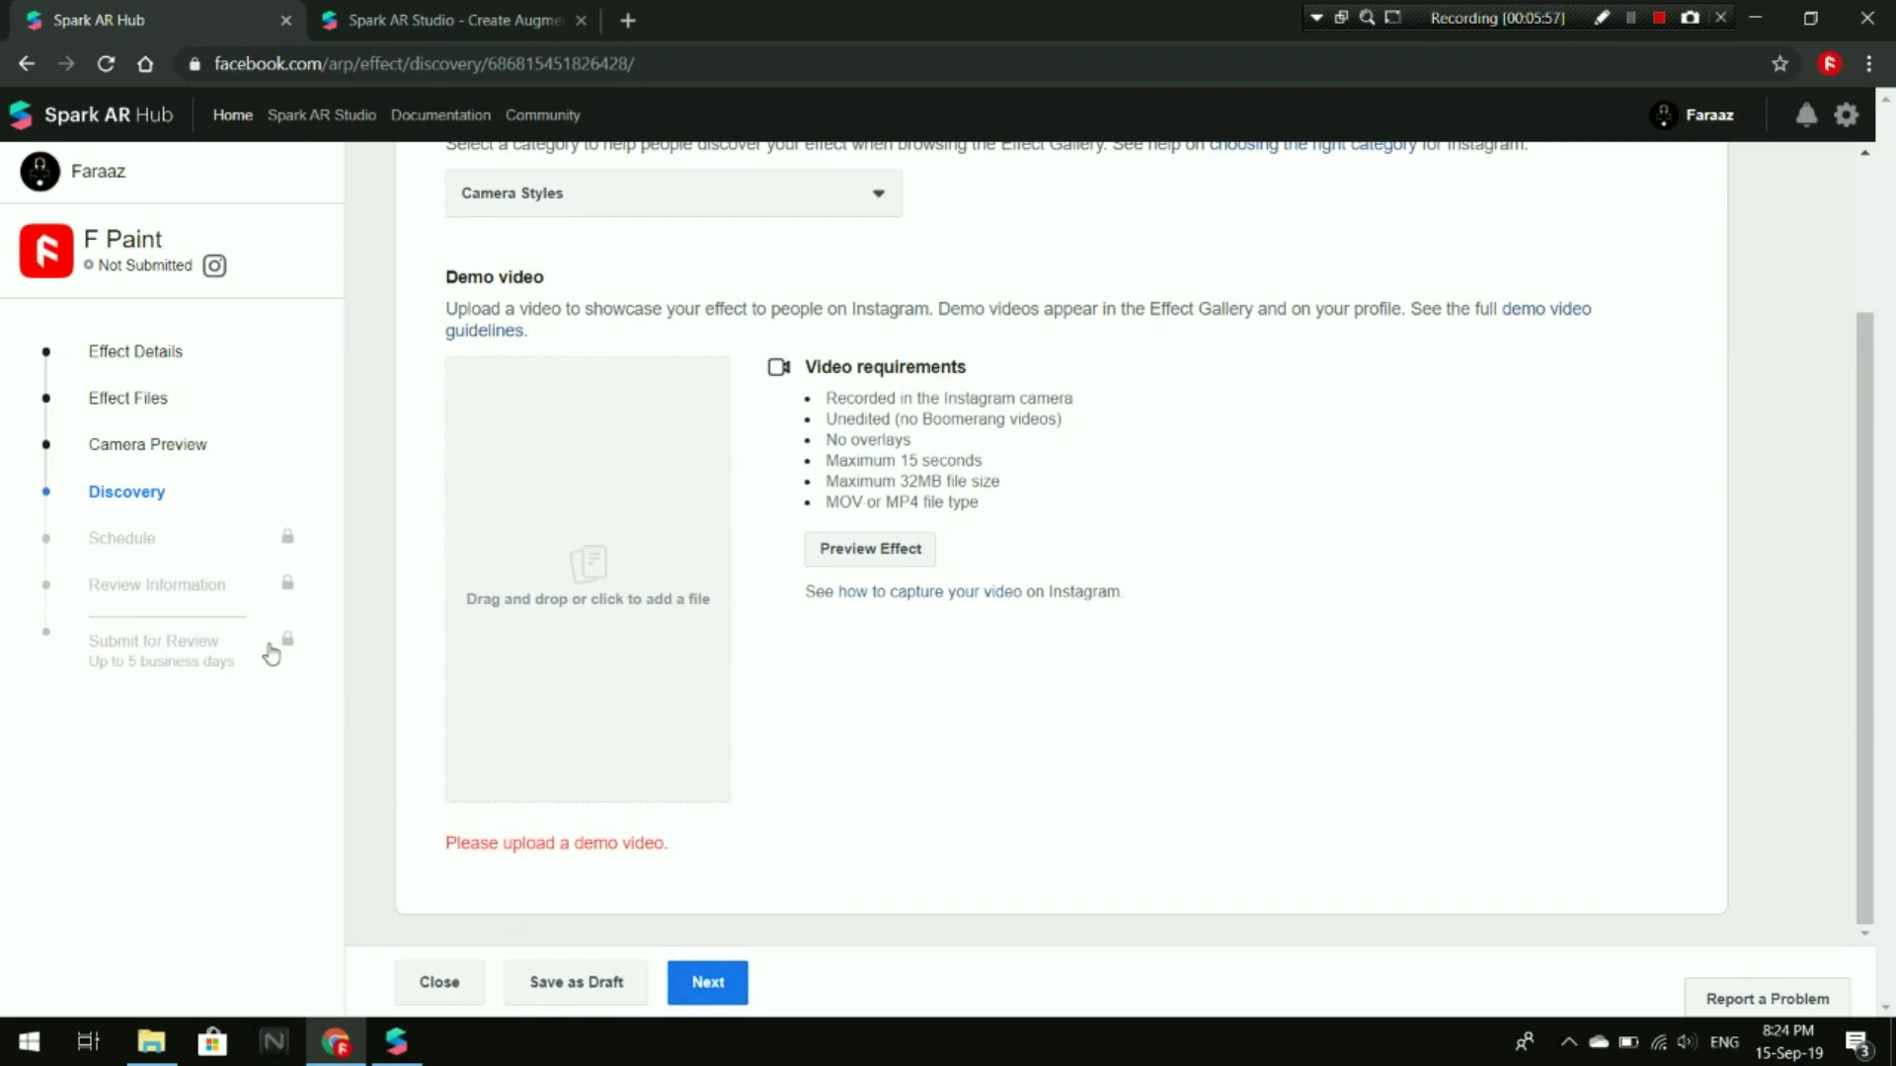
scroll(720, 550, up, 2)
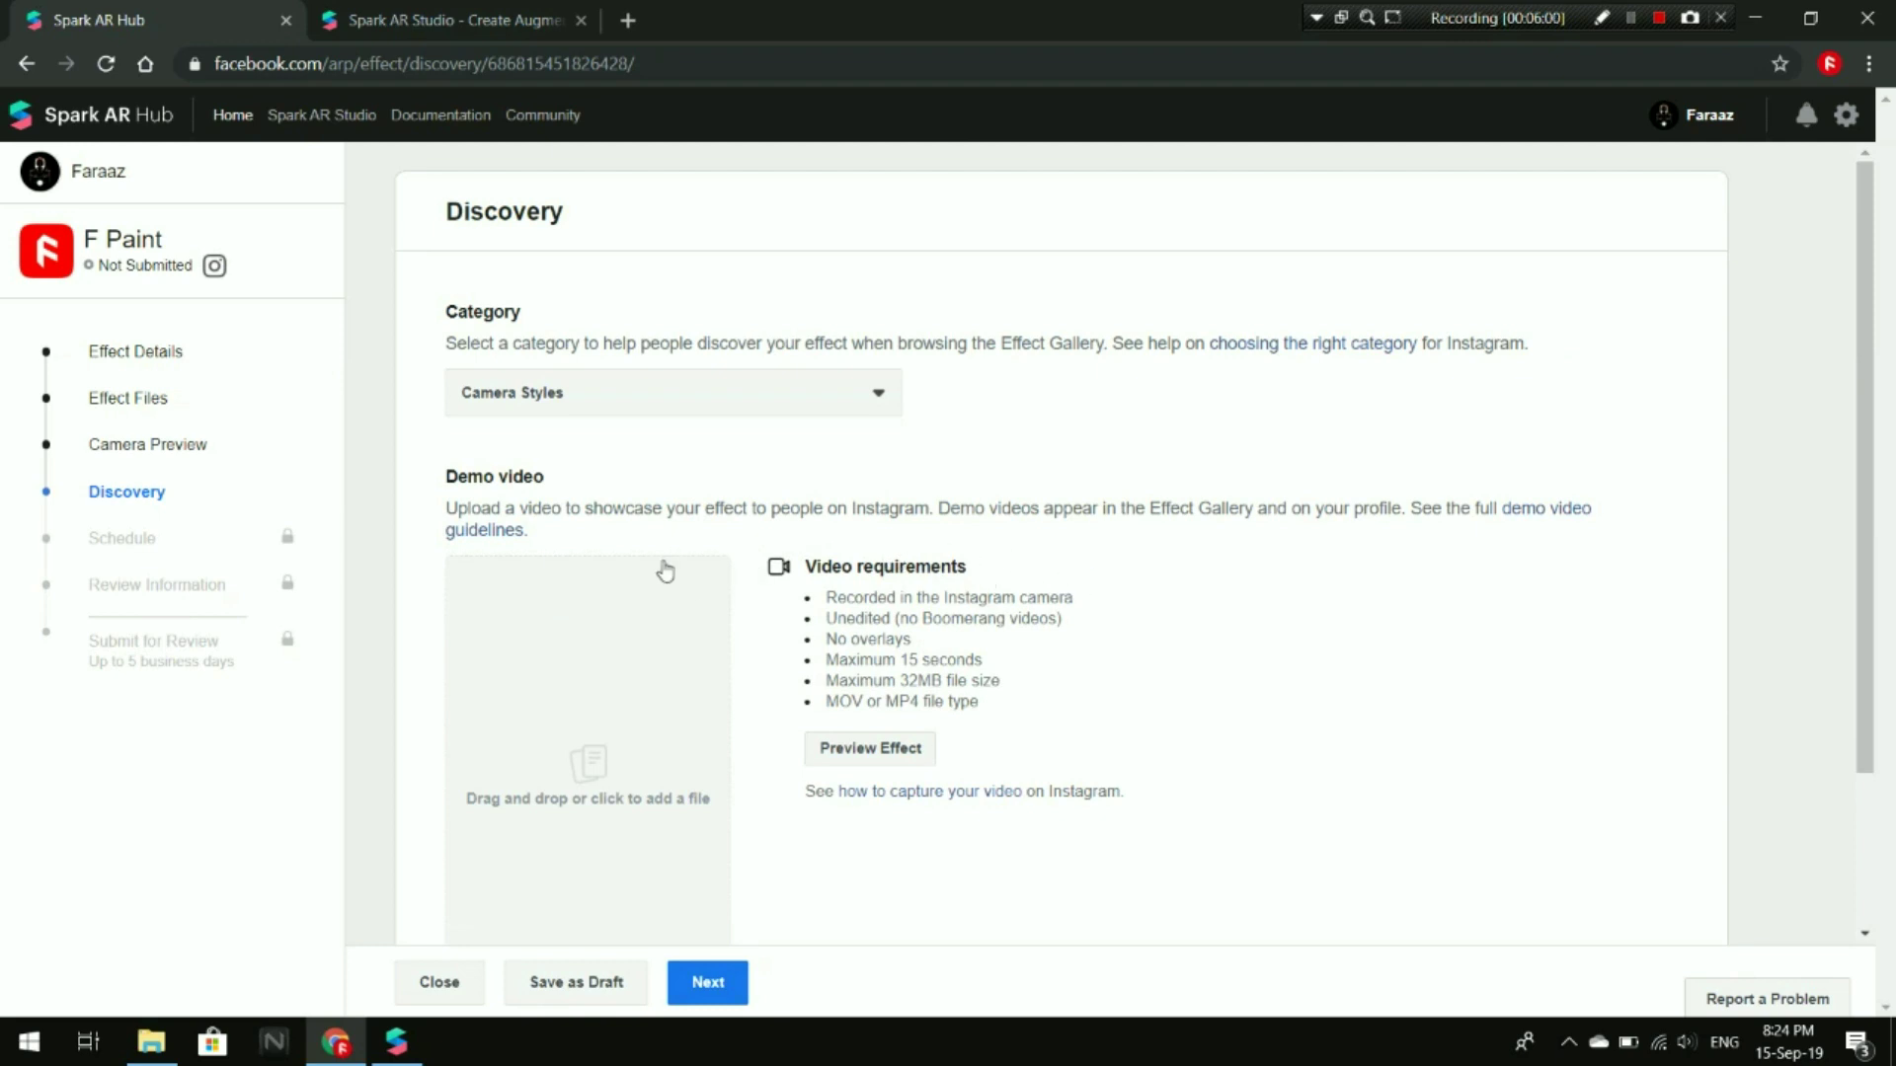
scroll(657, 561, down, 2)
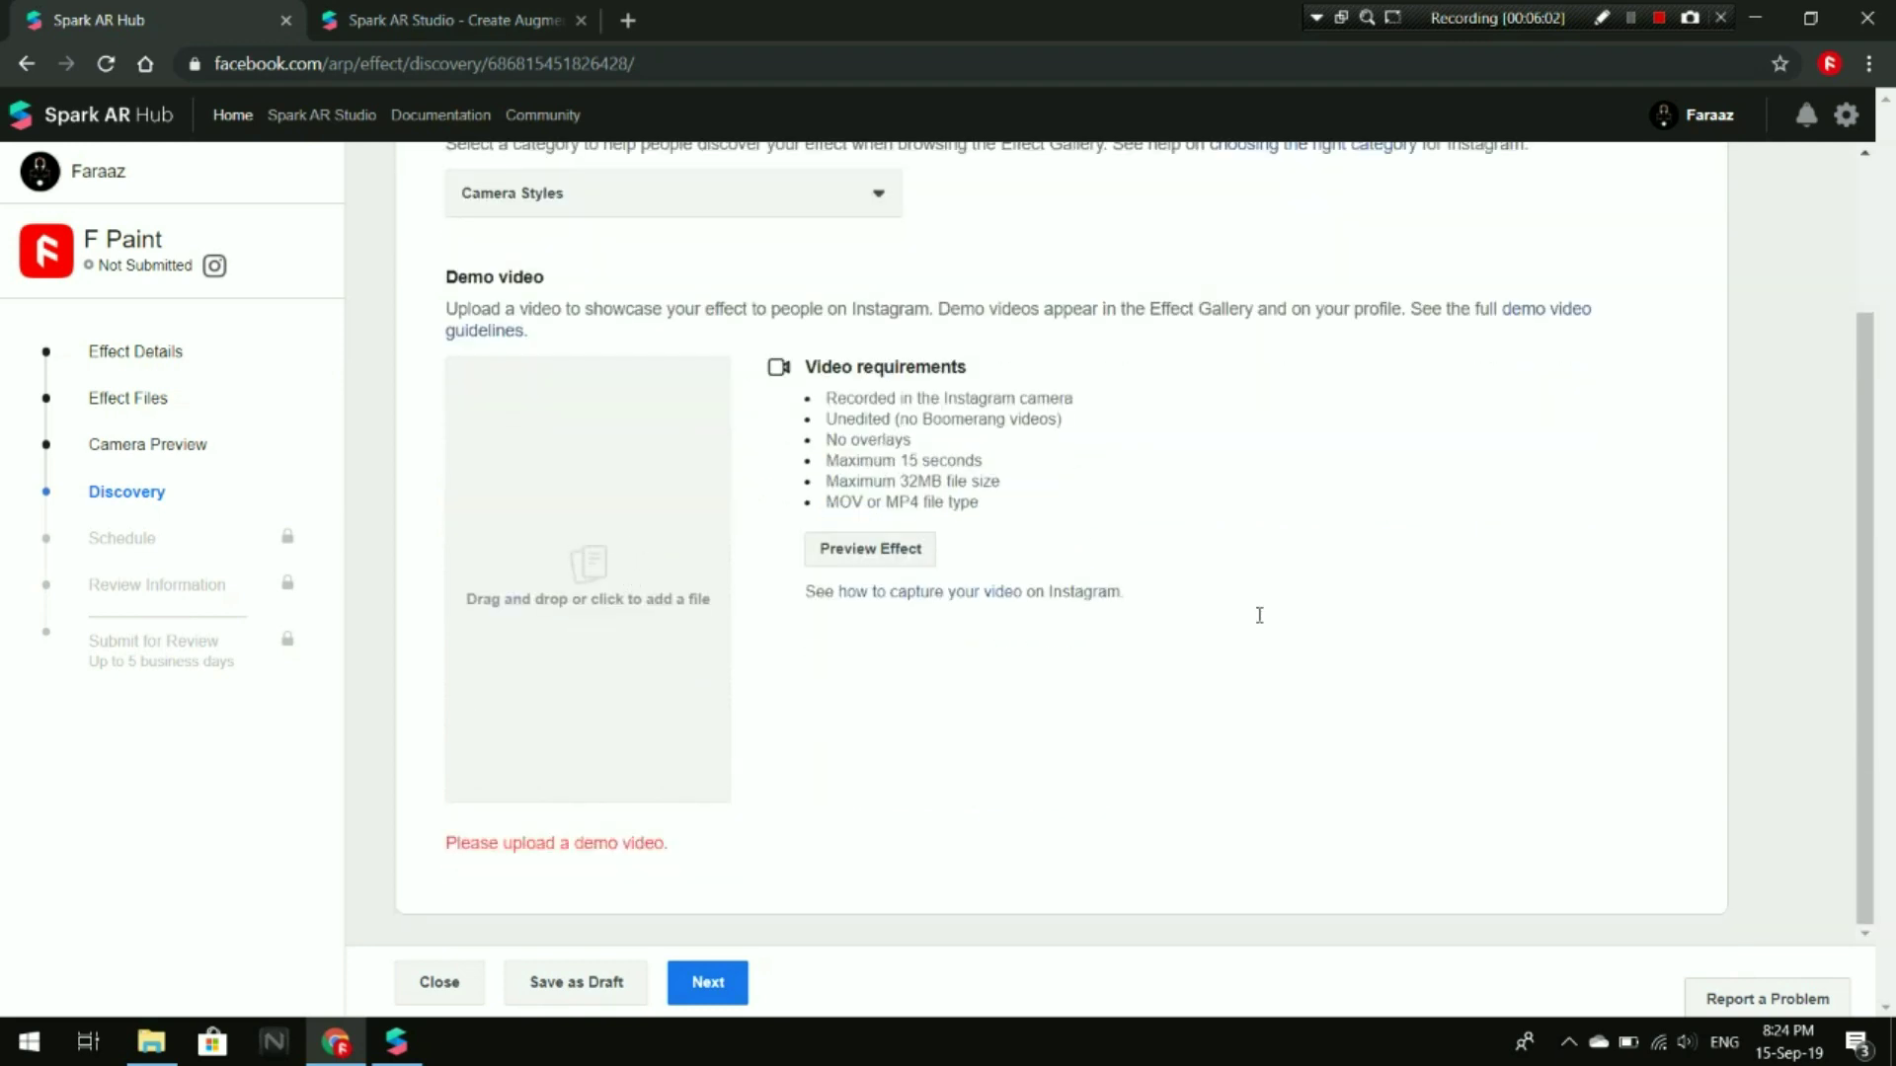
scroll(739, 430, up, 2)
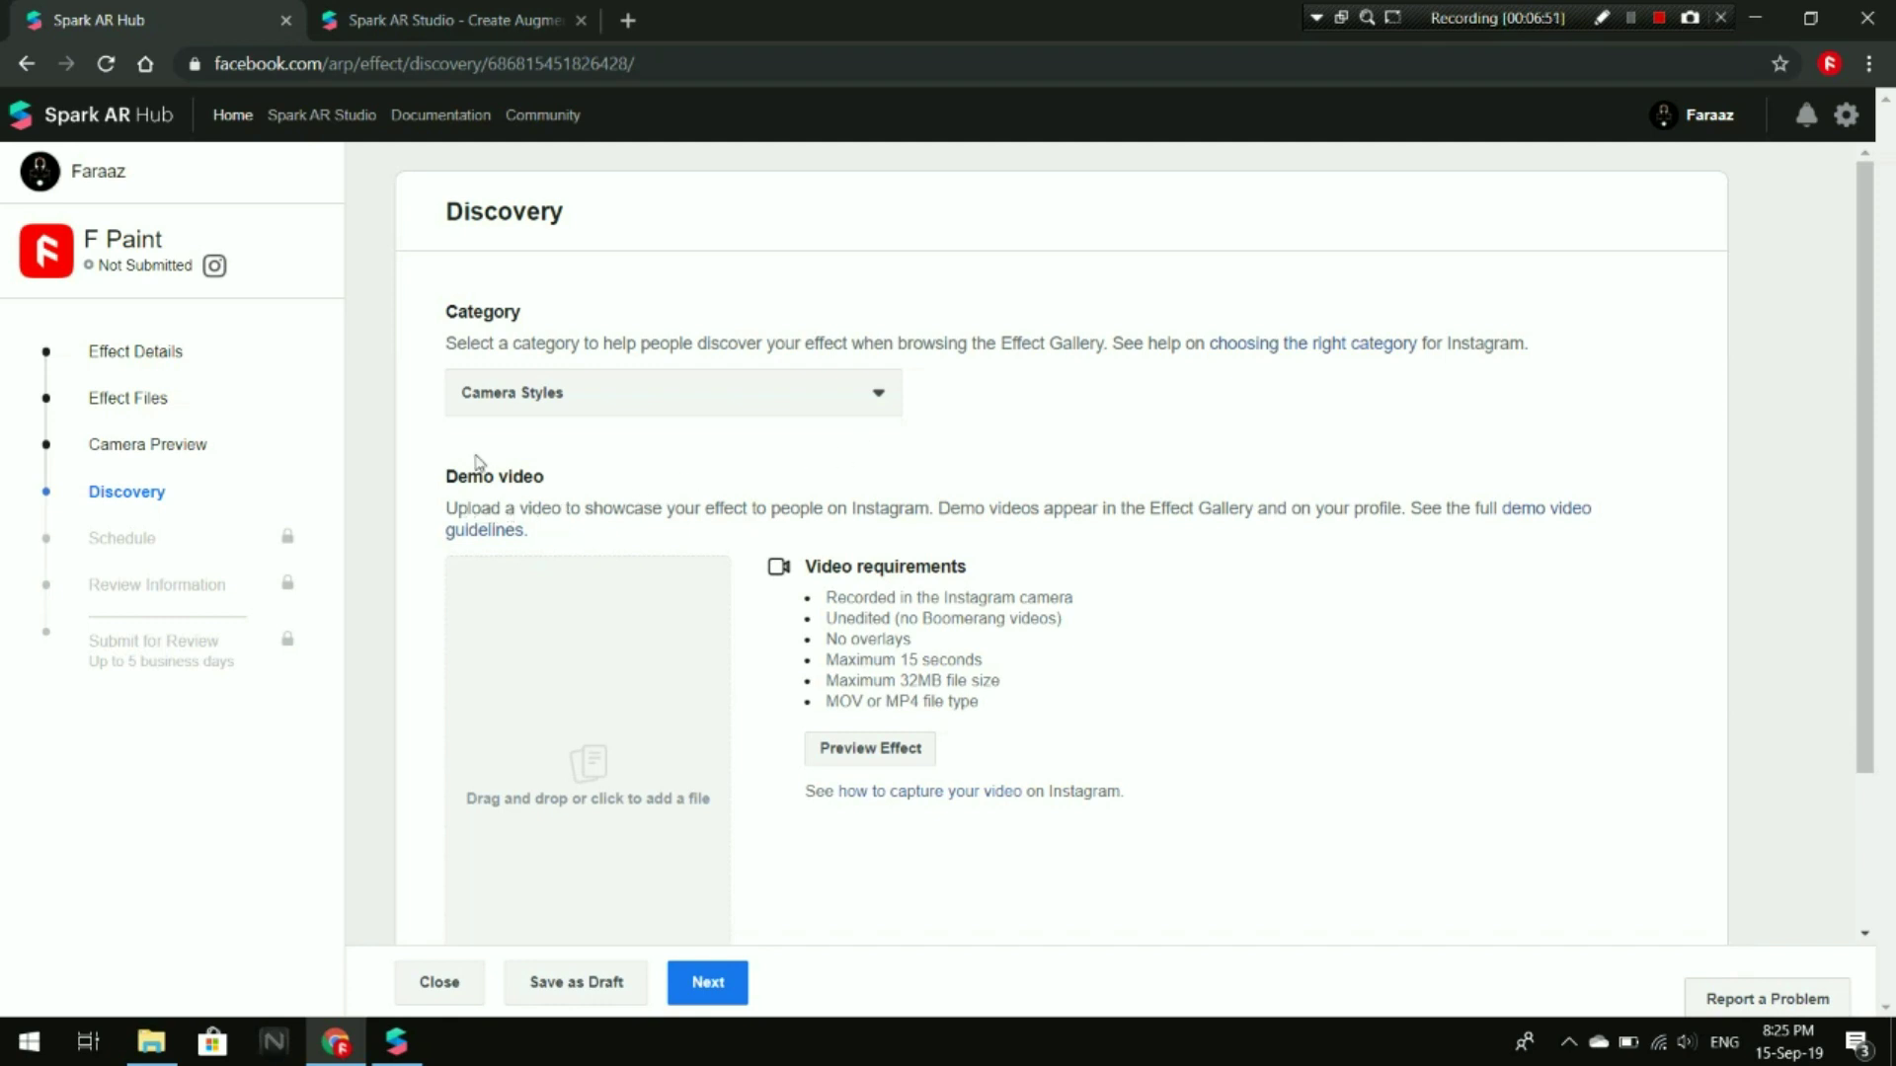
- Read the category guidance and the demo video instructions on the Discovery page
drag(447, 508, 720, 510)
click(1228, 491)
drag(1608, 505, 1608, 513)
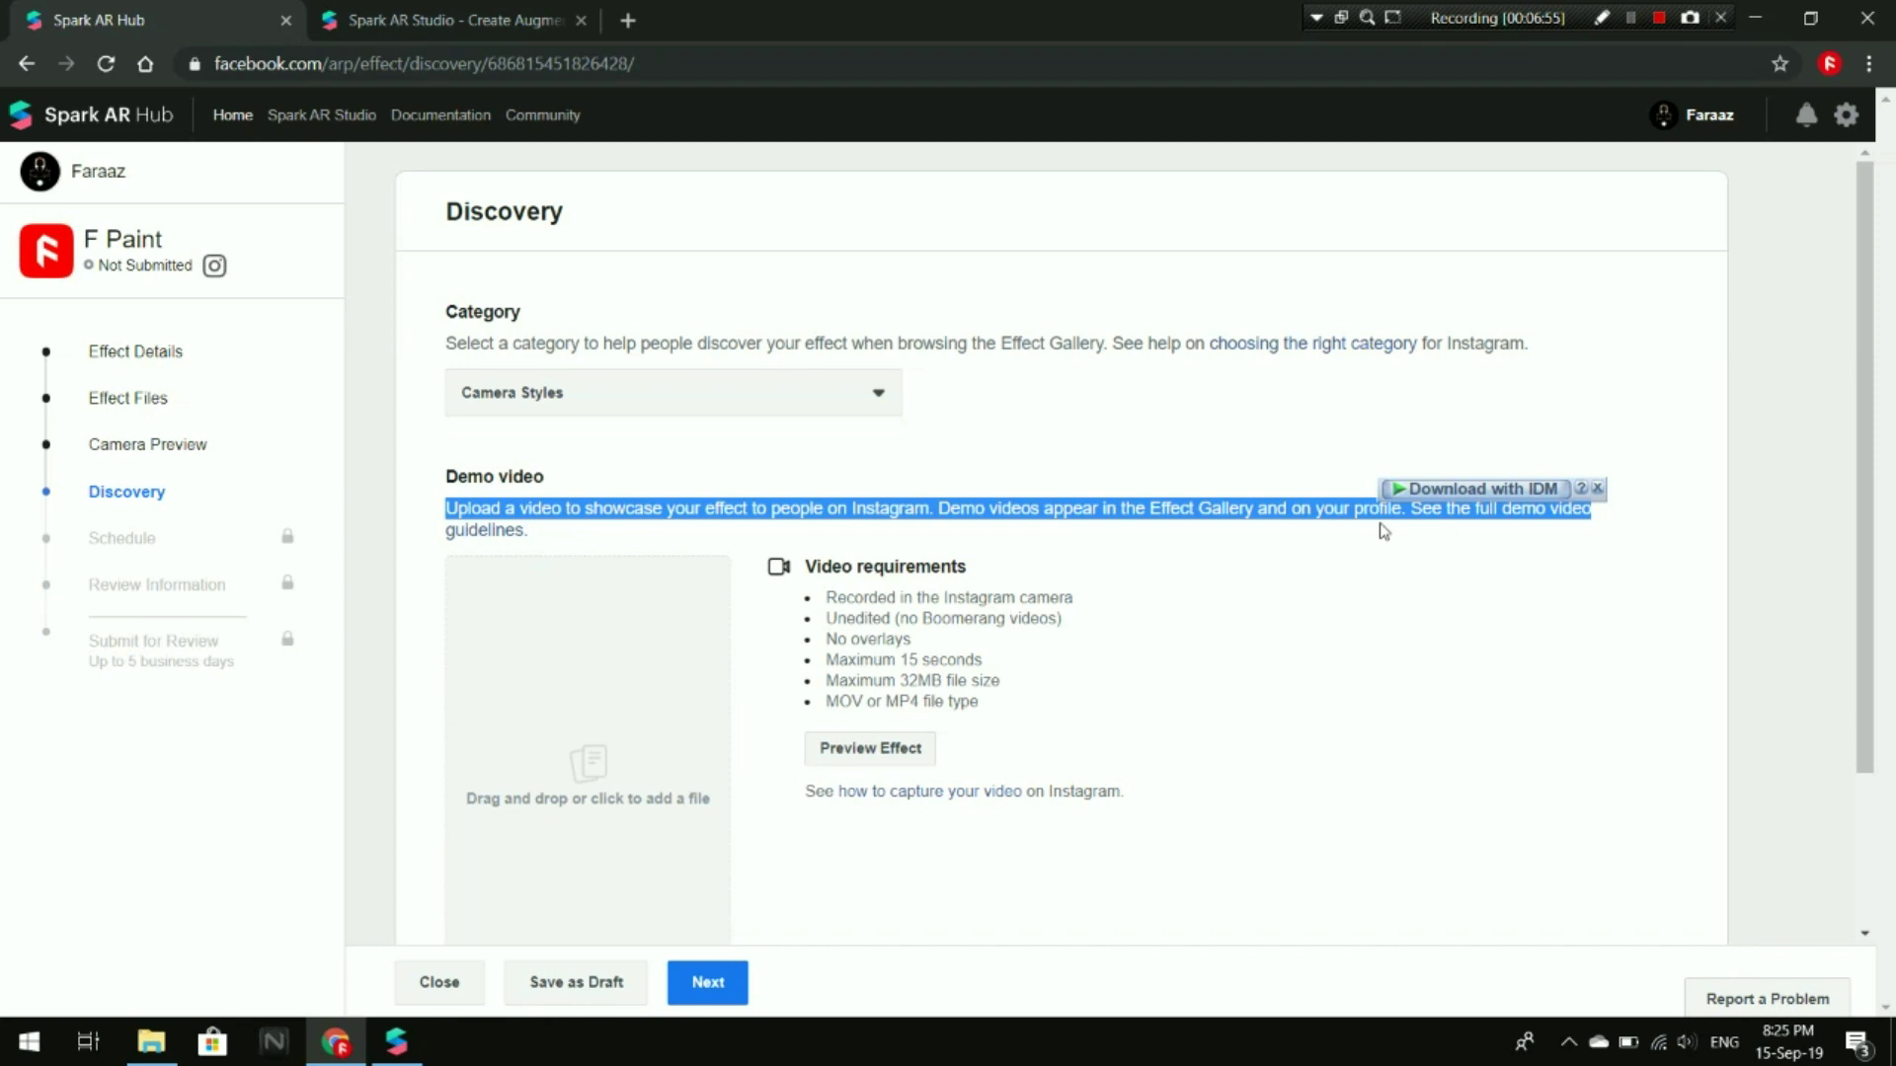
click(1597, 488)
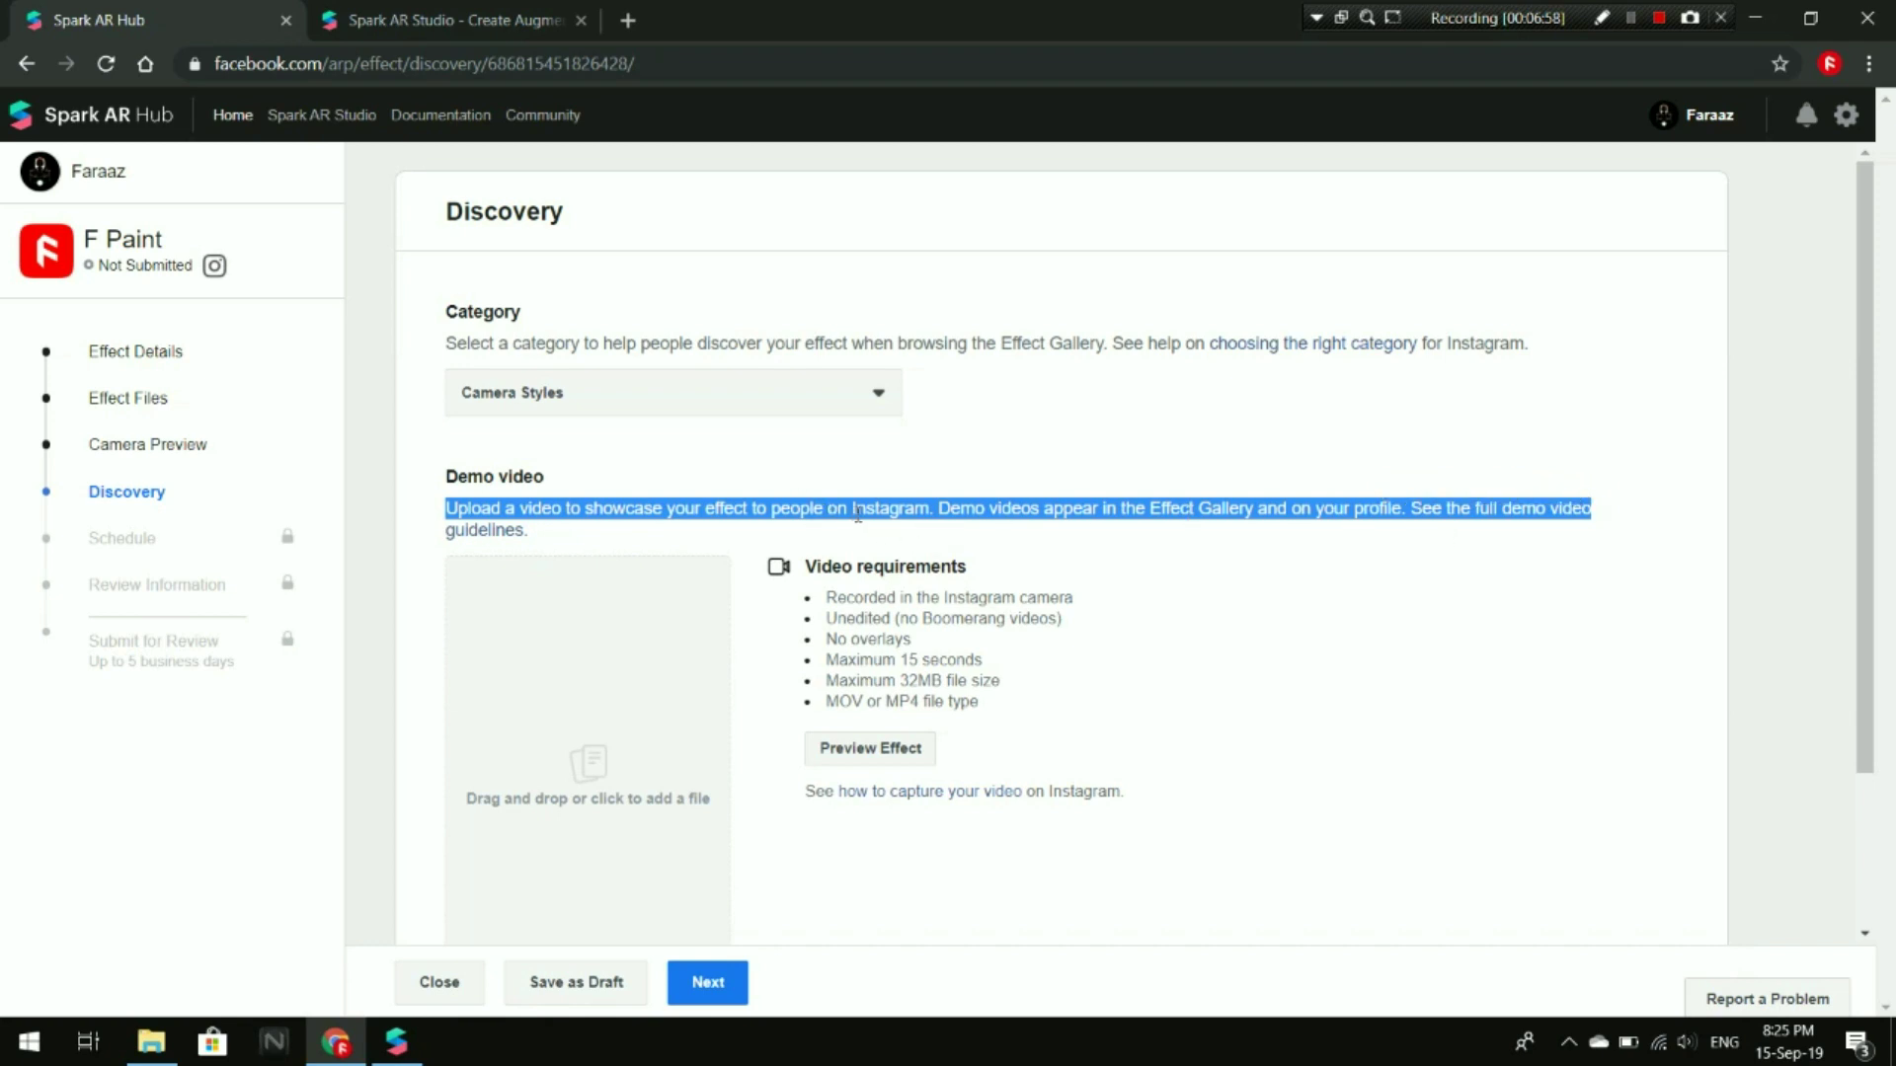
click(1549, 335)
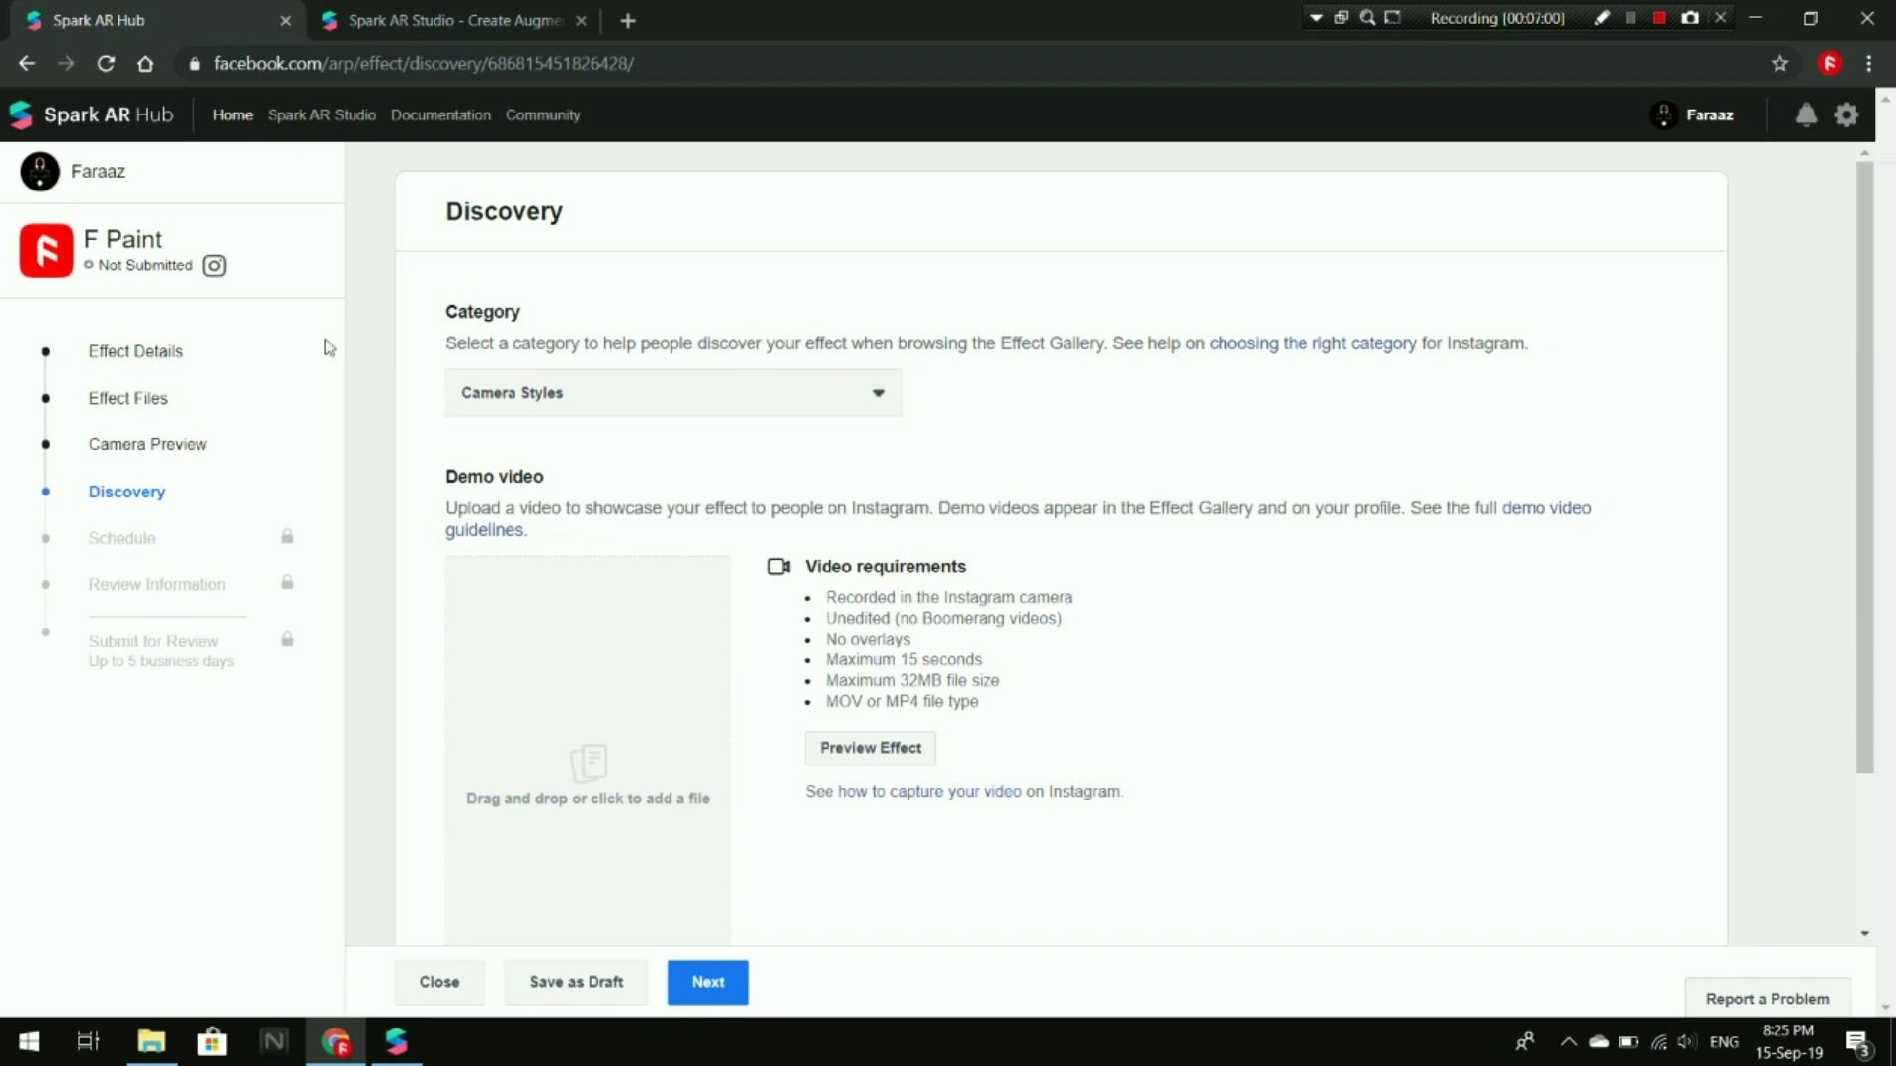
drag(450, 341, 1540, 343)
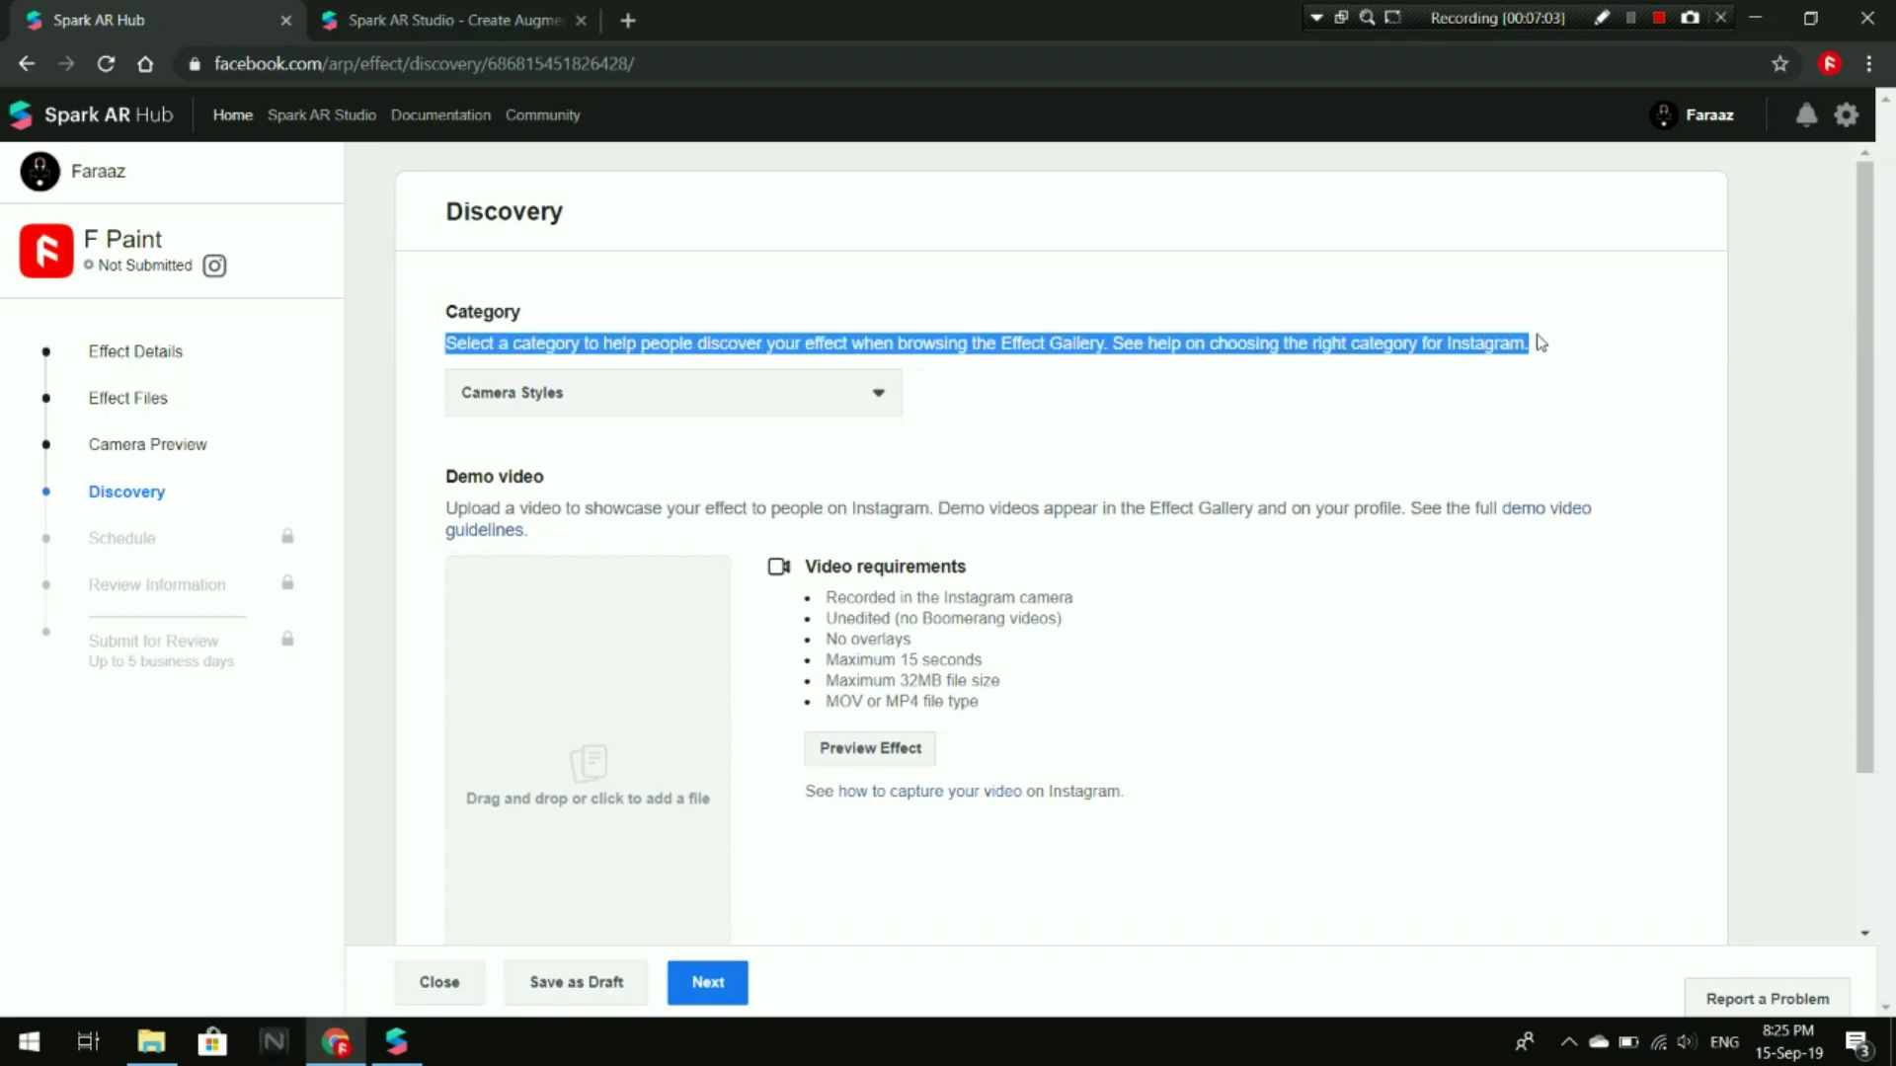
drag(449, 308, 1536, 346)
click(1444, 300)
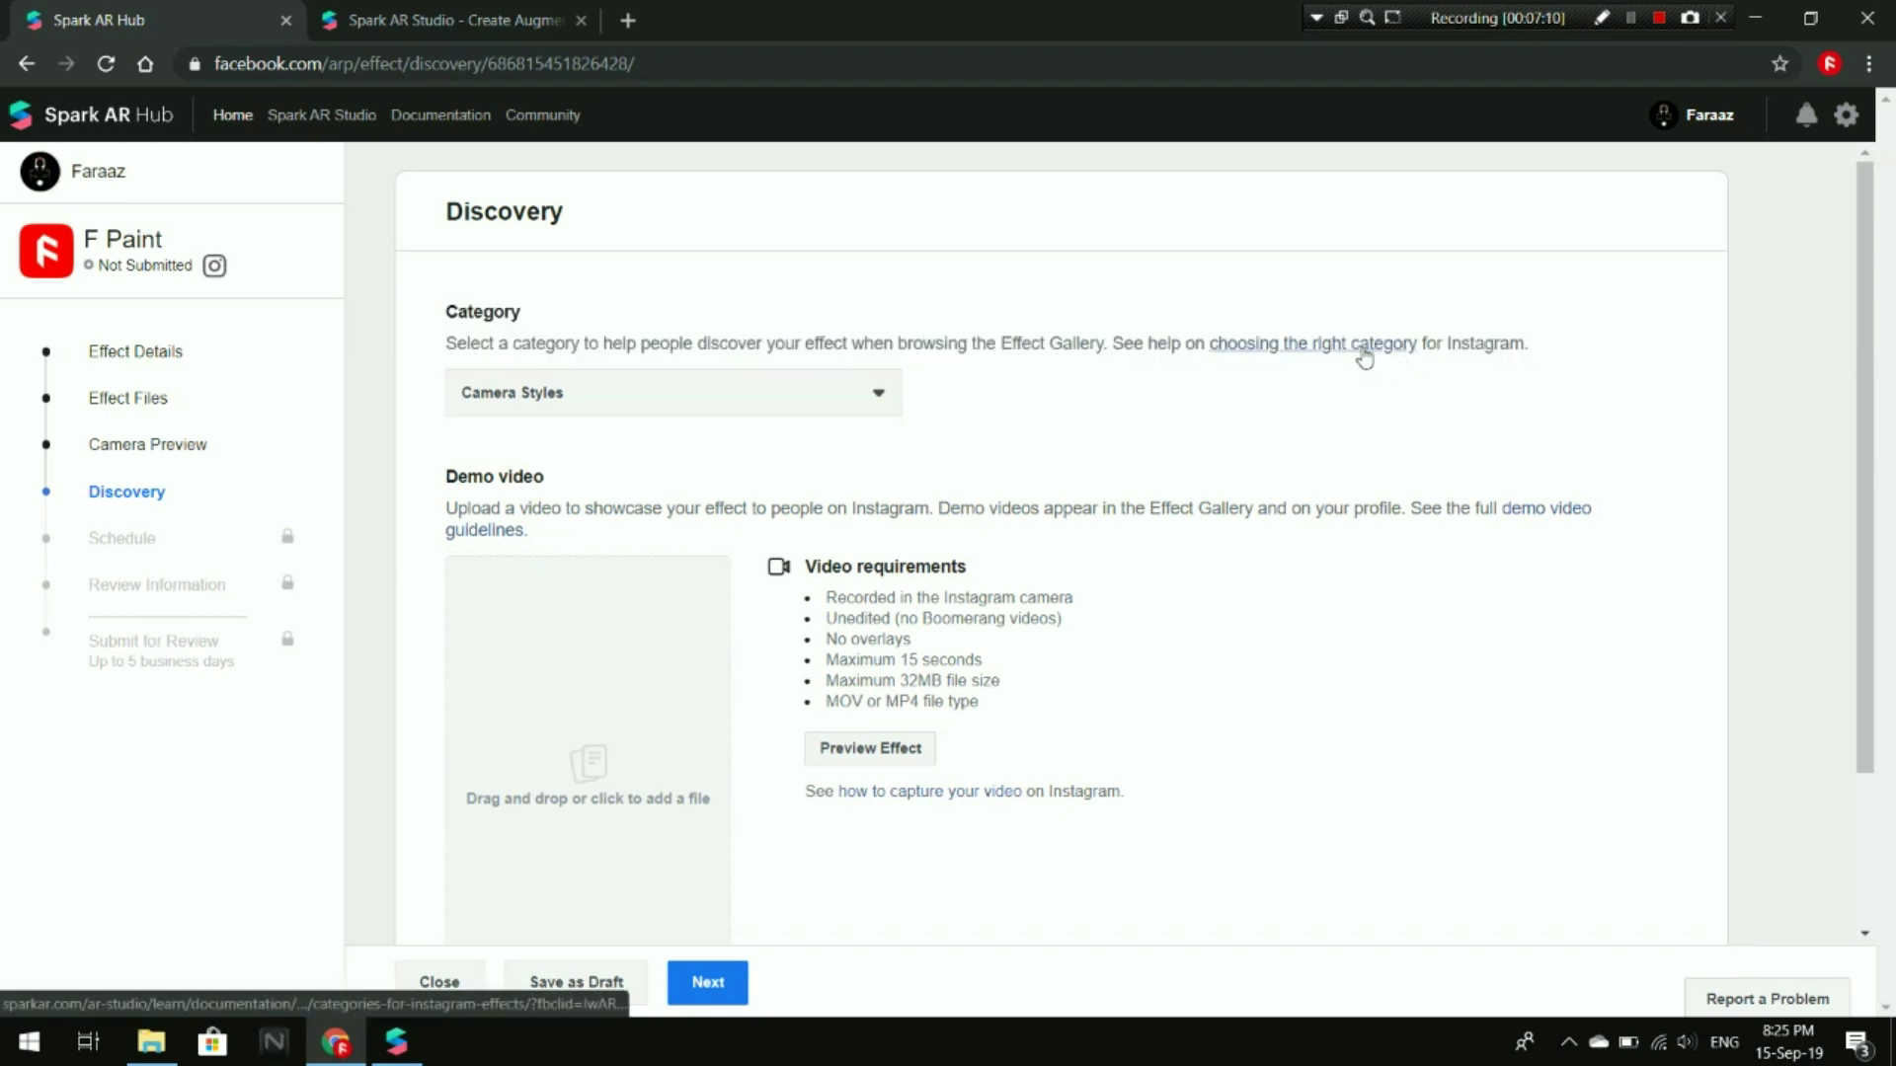
drag(1525, 345, 1143, 356)
click(910, 362)
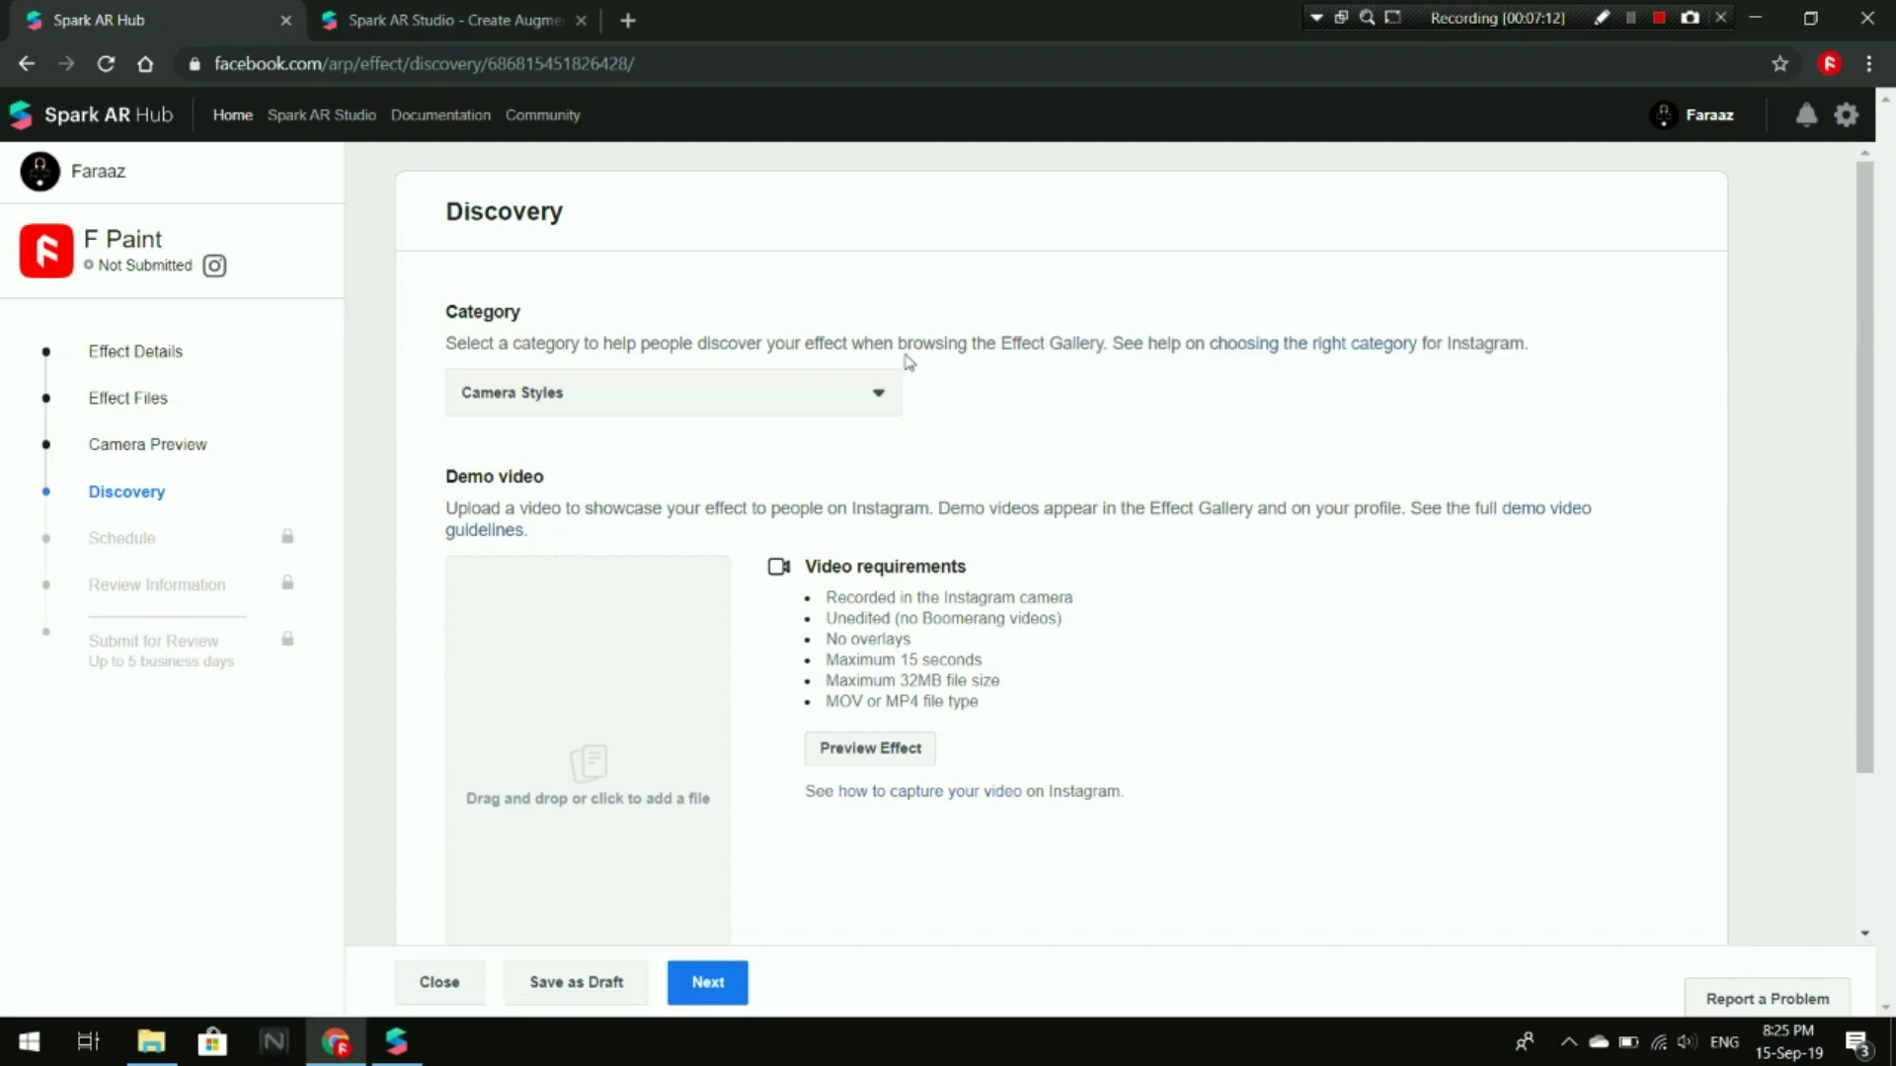
scroll(1411, 380, down, 1)
scroll(1410, 381, down, 1)
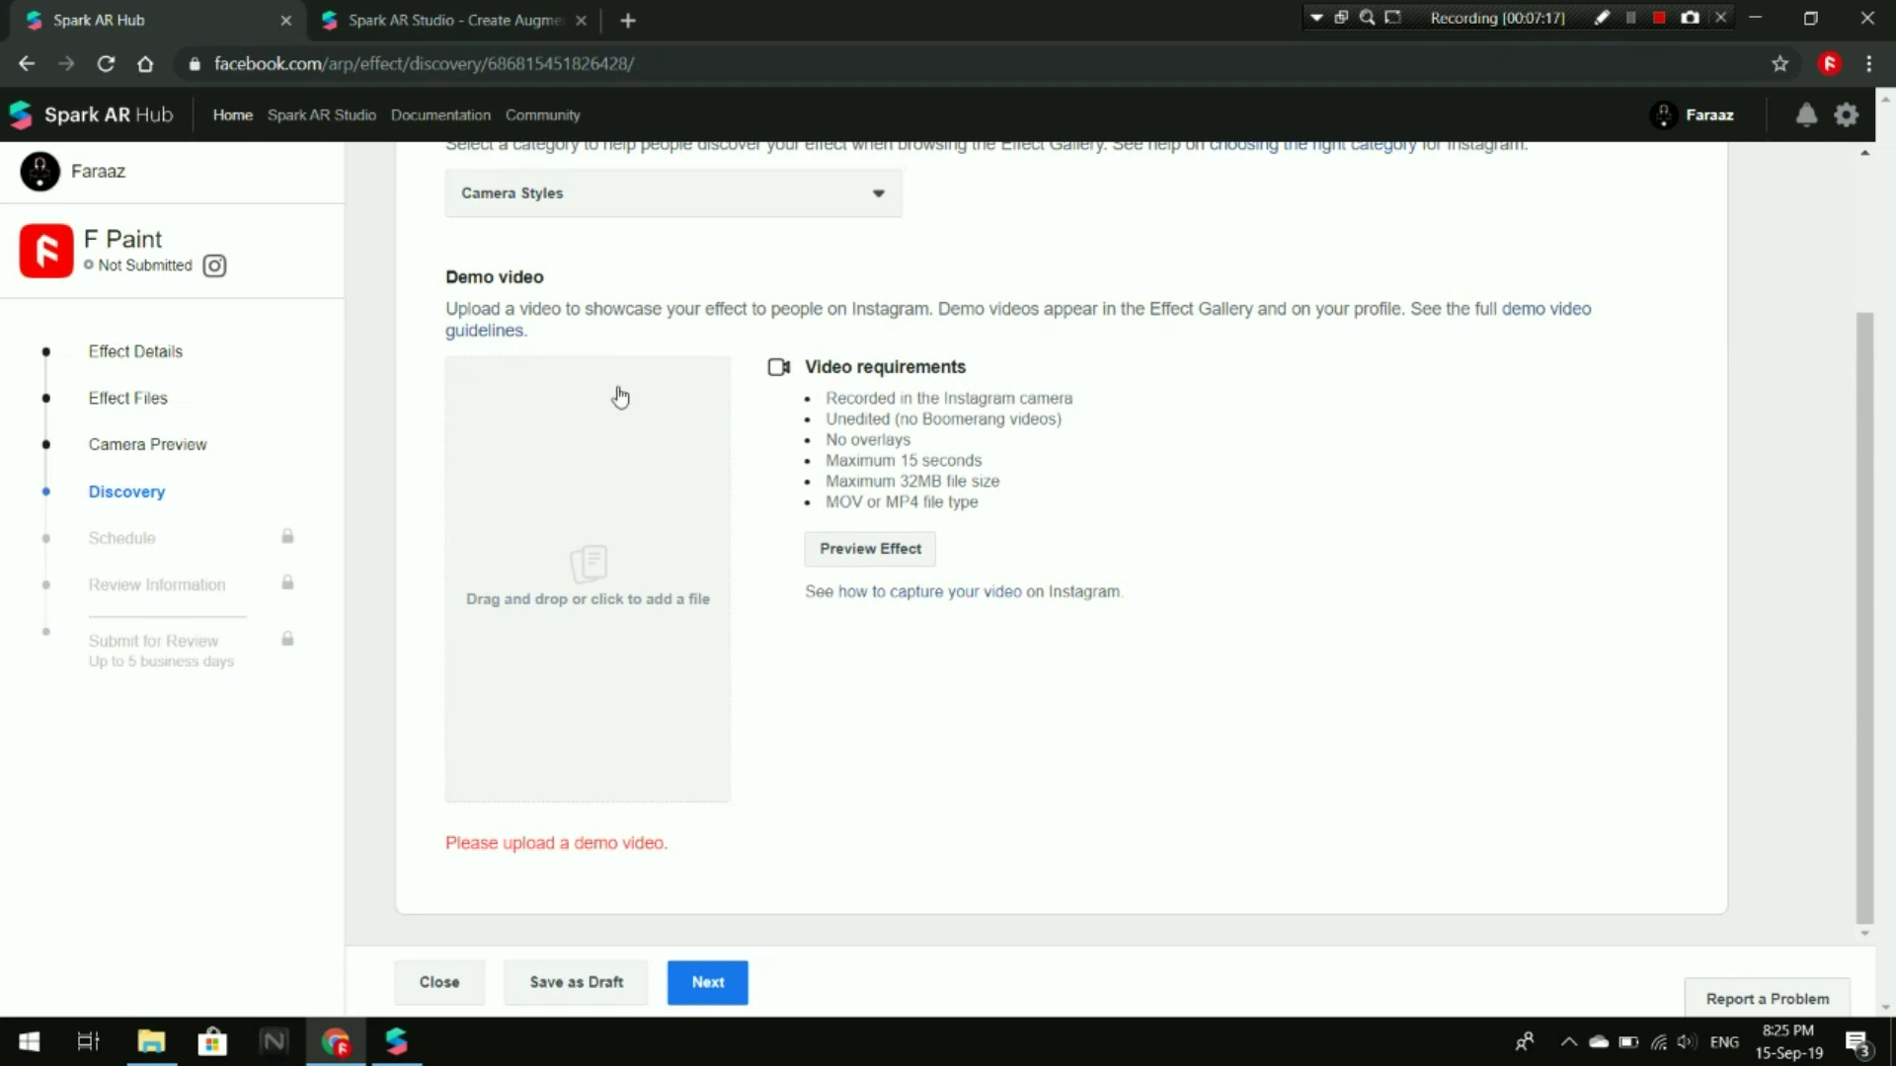
drag(447, 309, 1498, 312)
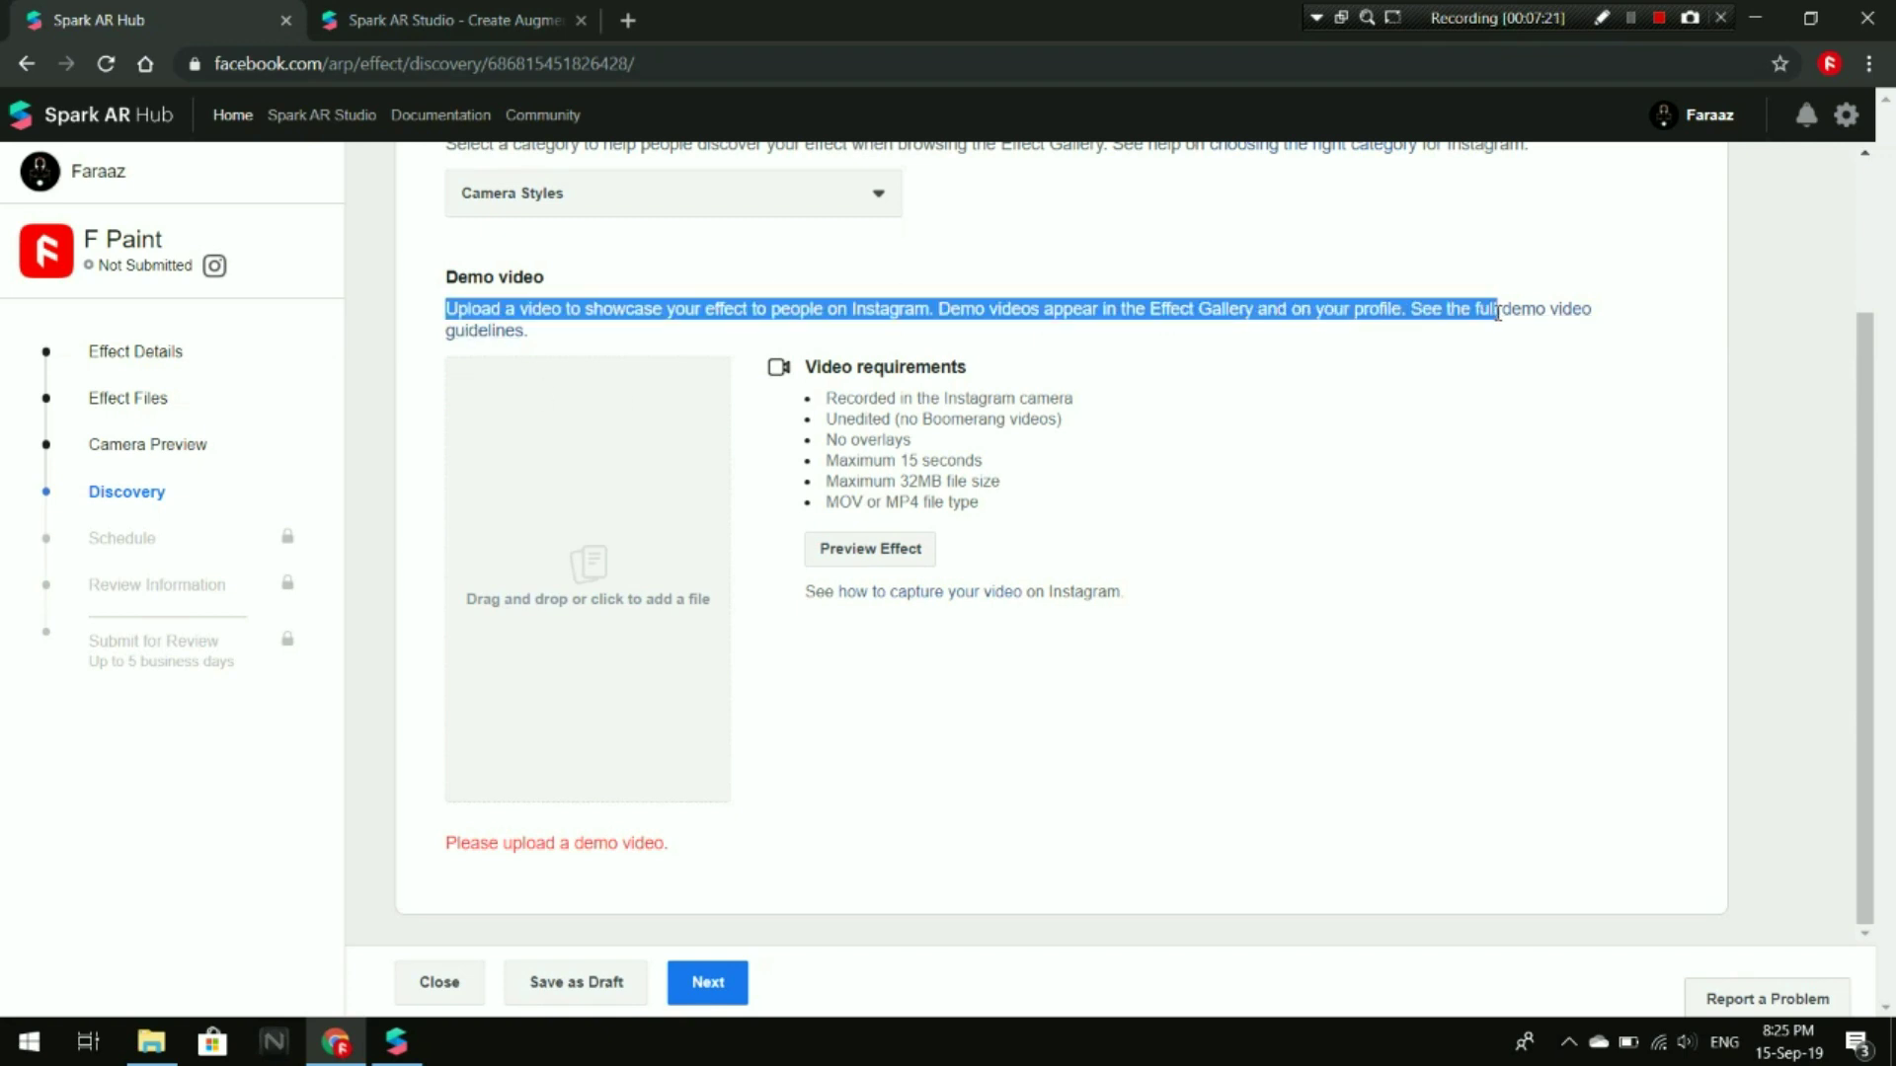
click(1258, 322)
scroll(1189, 410, up, 3)
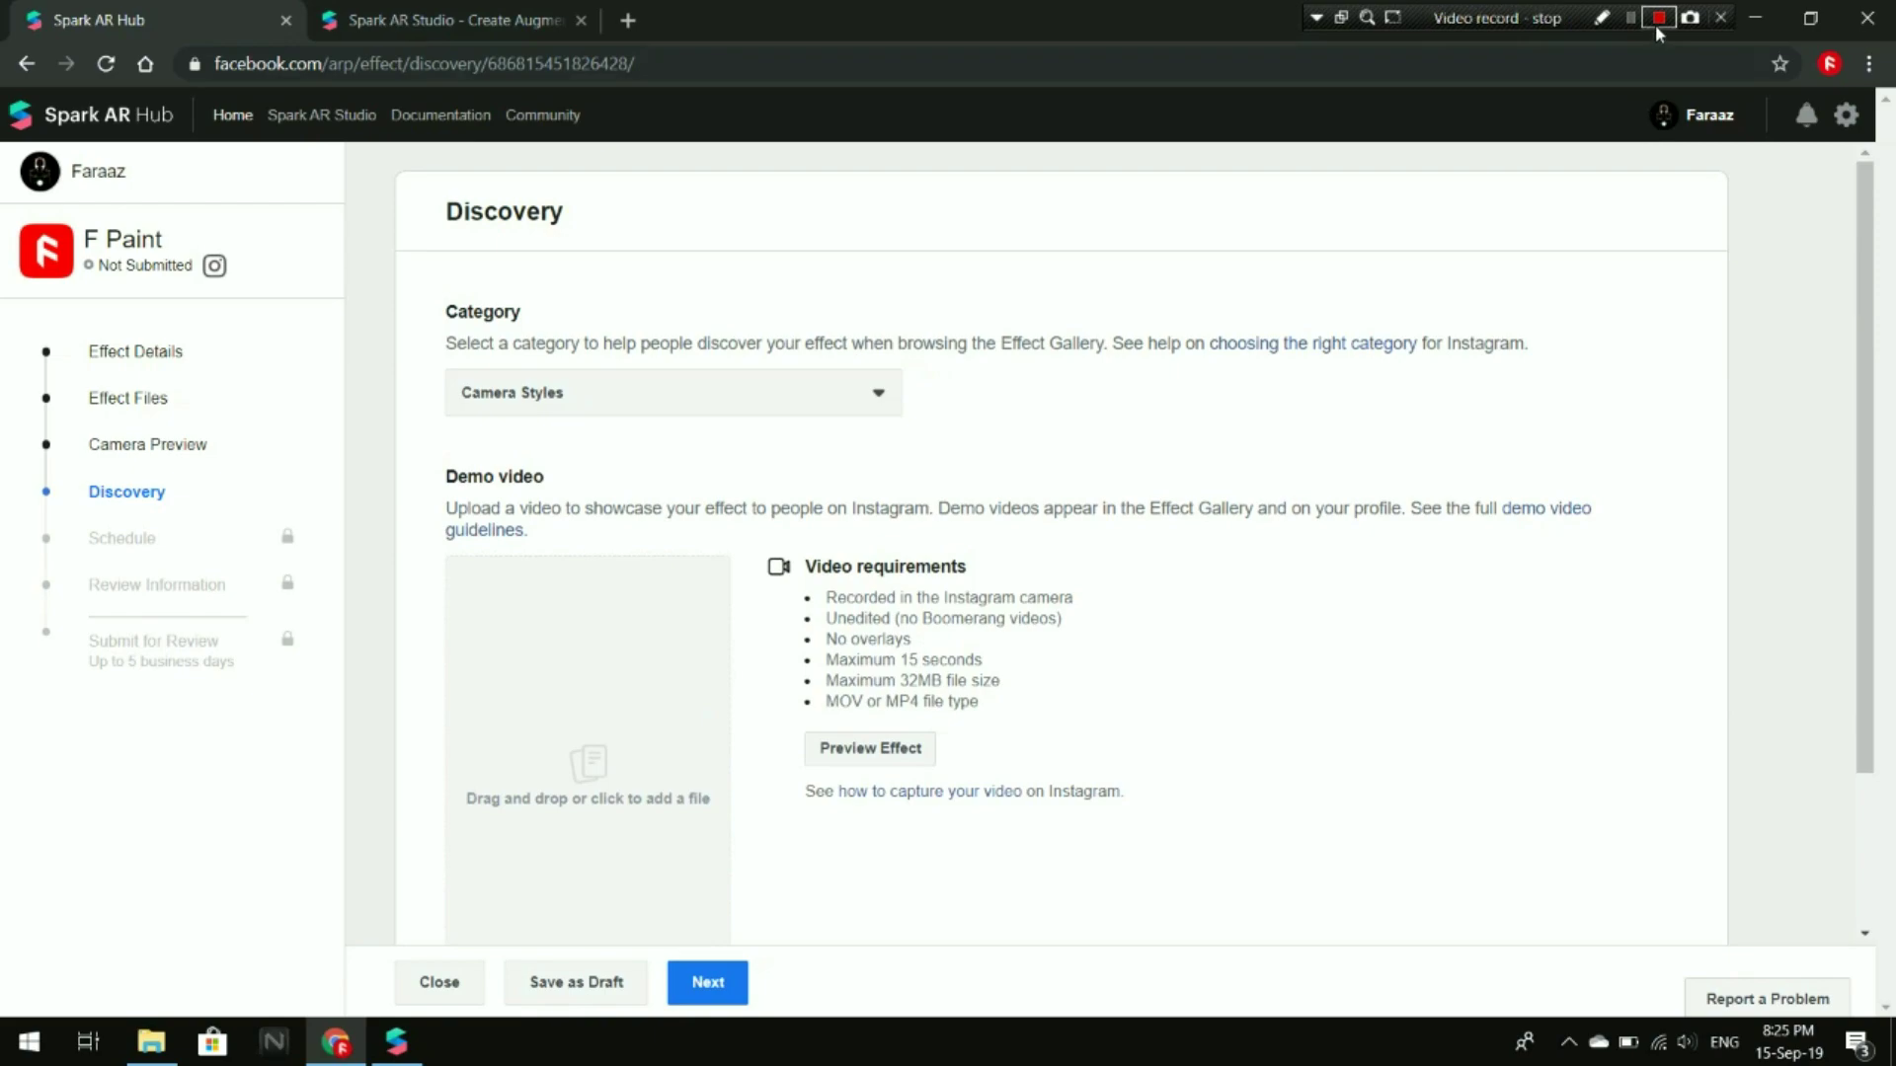